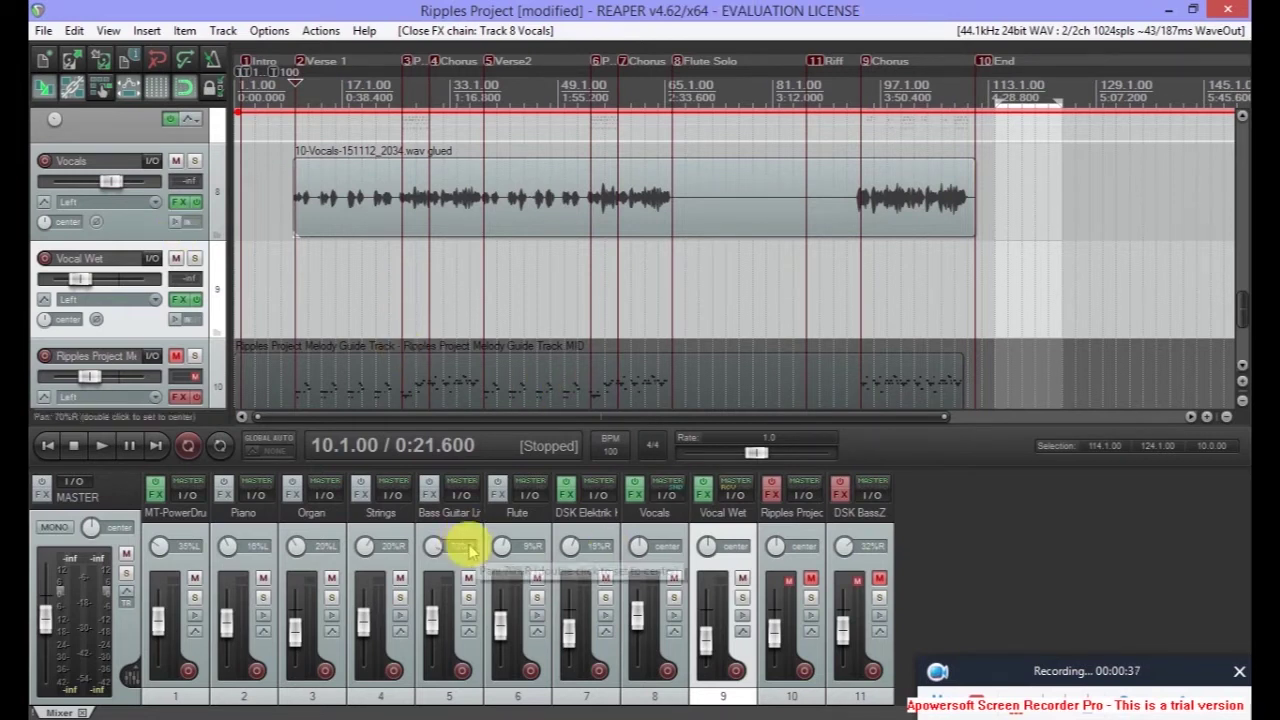
- Add the ReaComp compressor to the Bass Guitar Live effects chain
{"action": "left_click", "coordinate": [428, 492]}
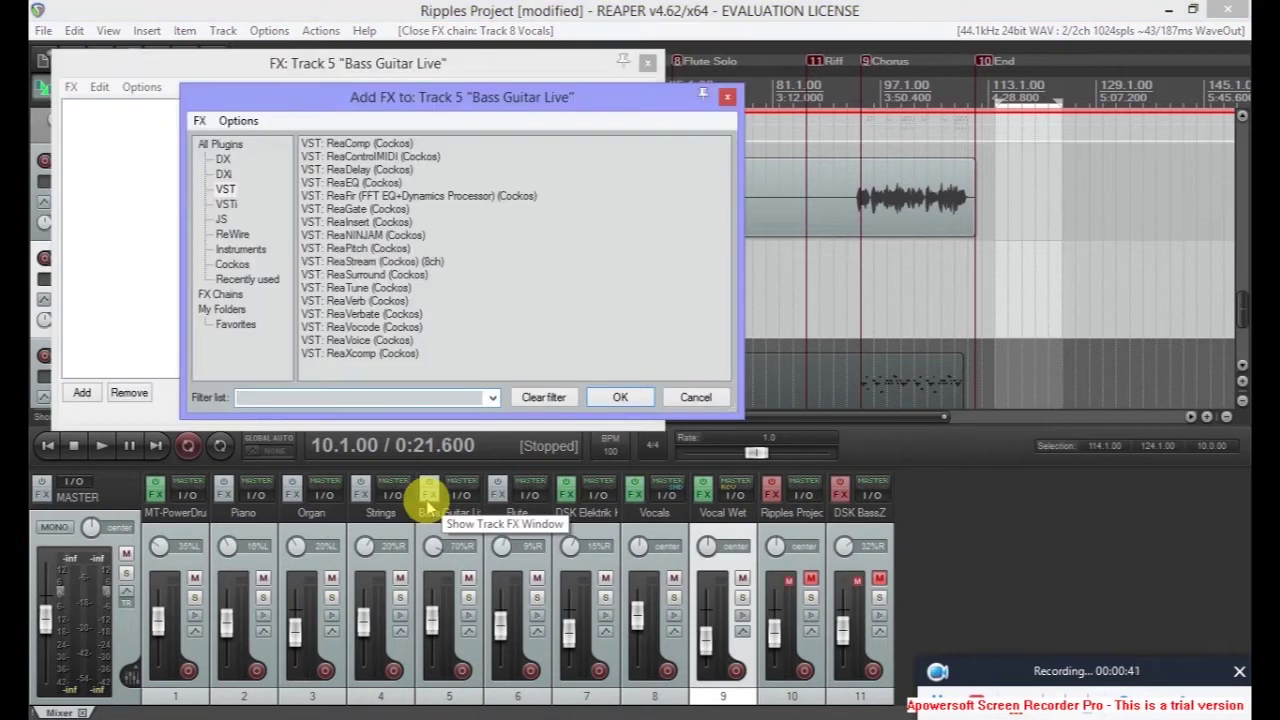
{"action": "left_click", "coordinate": [225, 189]}
{"action": "left_click", "coordinate": [325, 144]}
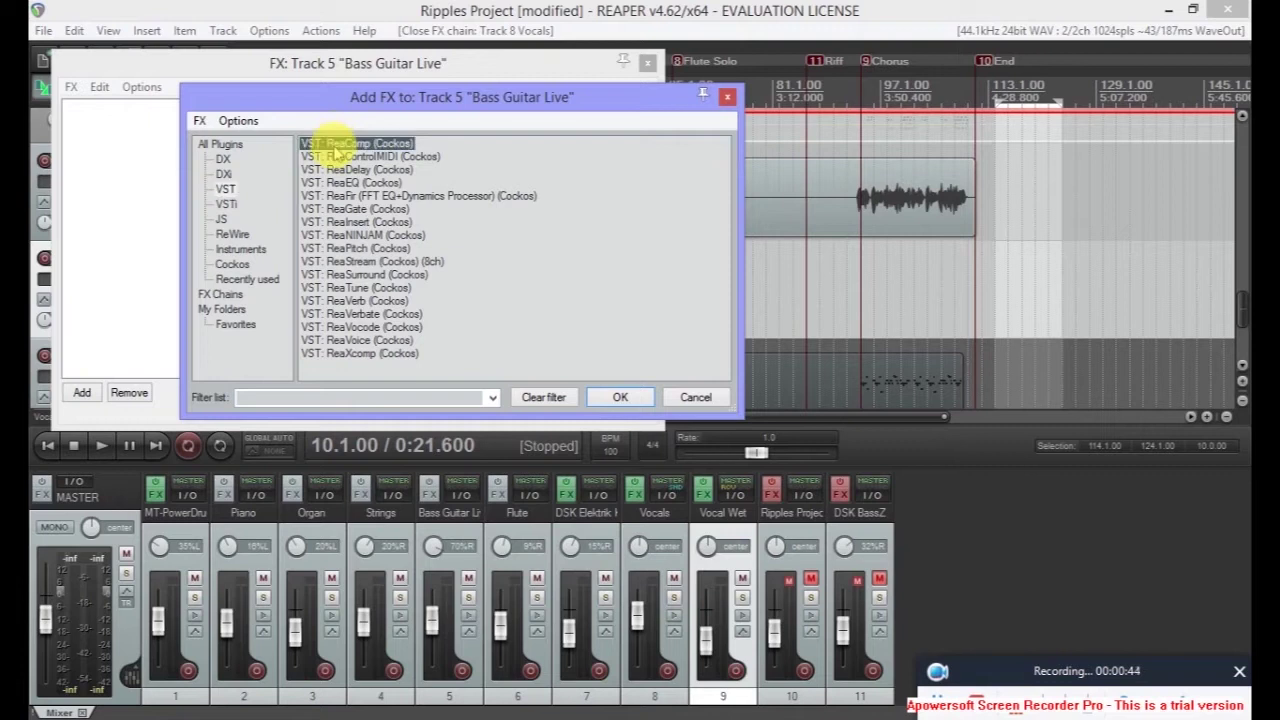
{"action": "left_click", "coordinate": [619, 398]}
{"action": "left_click_drag", "start_coordinate": [486, 77], "coordinate": [751, 77]}
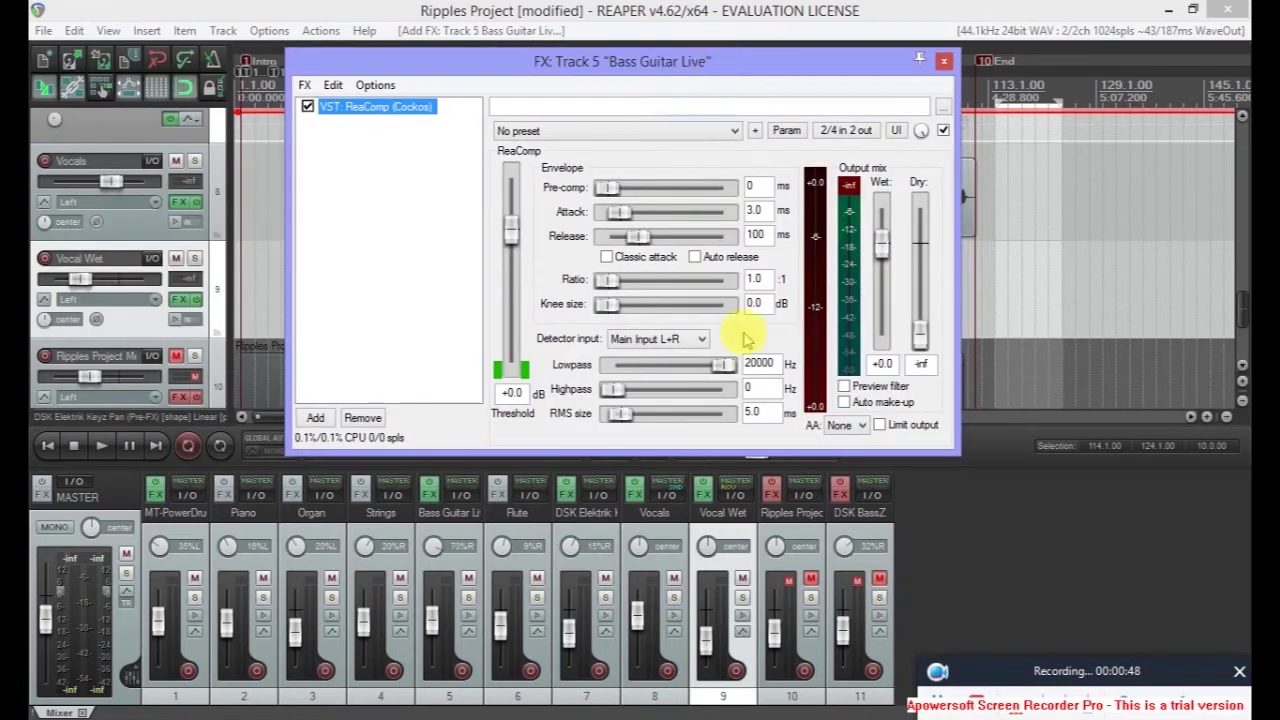
- Solo Bass Guitar Live and audition it while browsing ReaComp's presets
{"action": "left_click", "coordinate": [468, 597]}
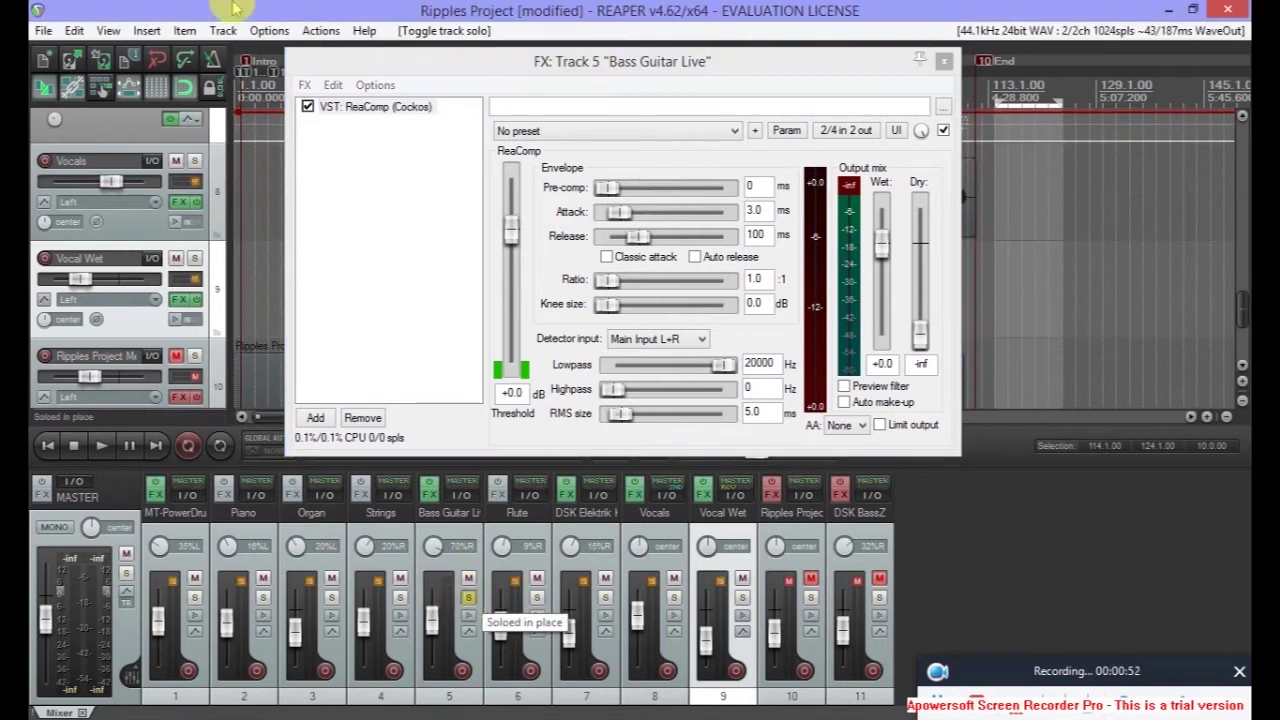
{"action": "key", "text": "space"}
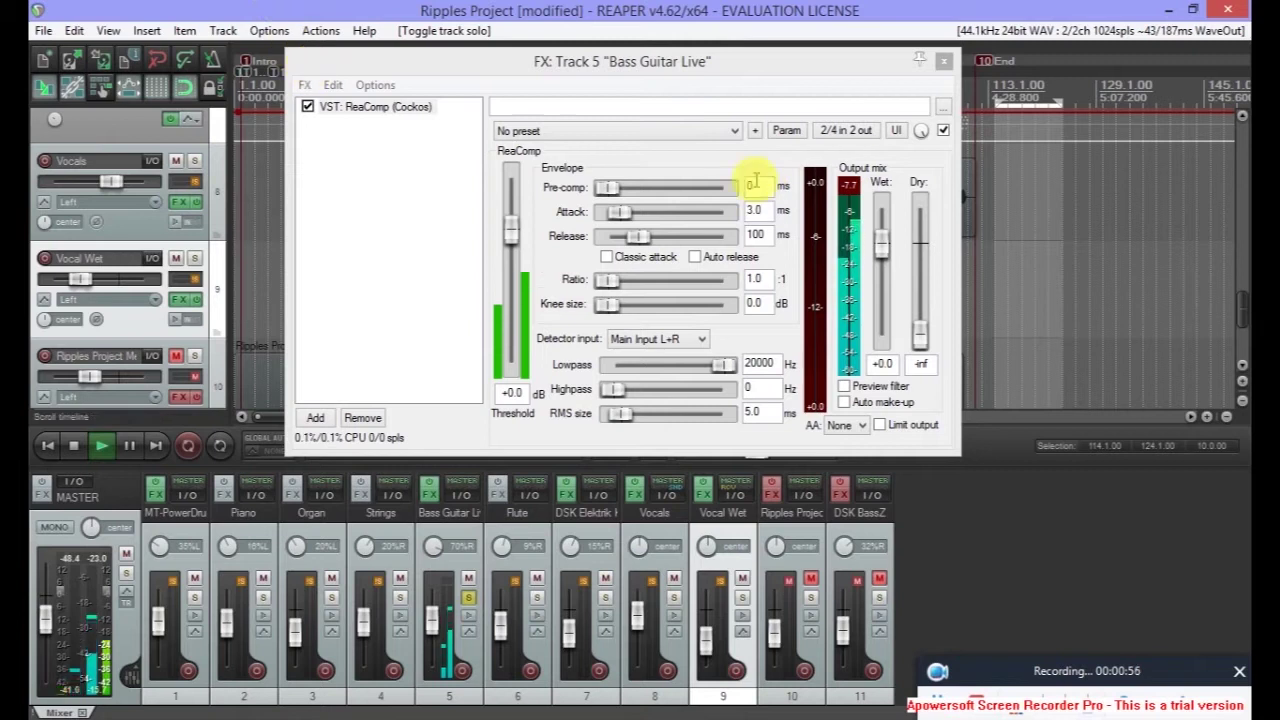
{"action": "key", "text": "space"}
{"action": "left_click", "coordinate": [727, 130]}
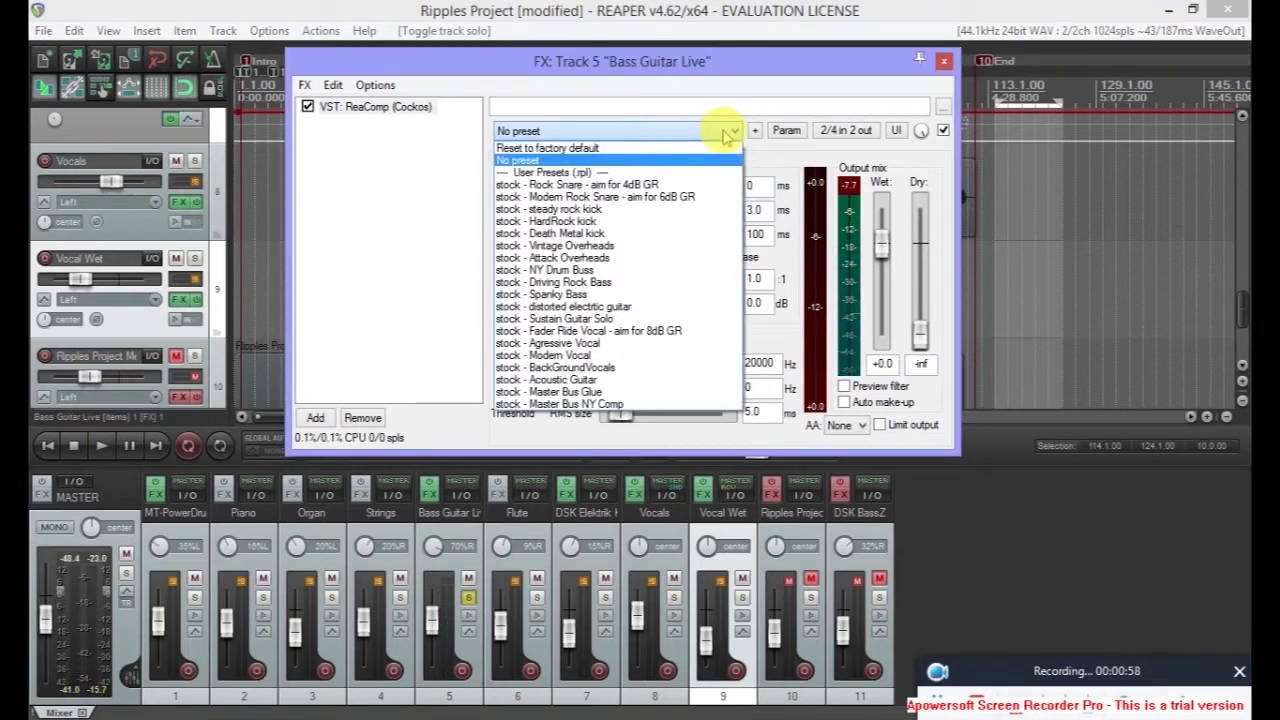
{"action": "key", "text": "space"}
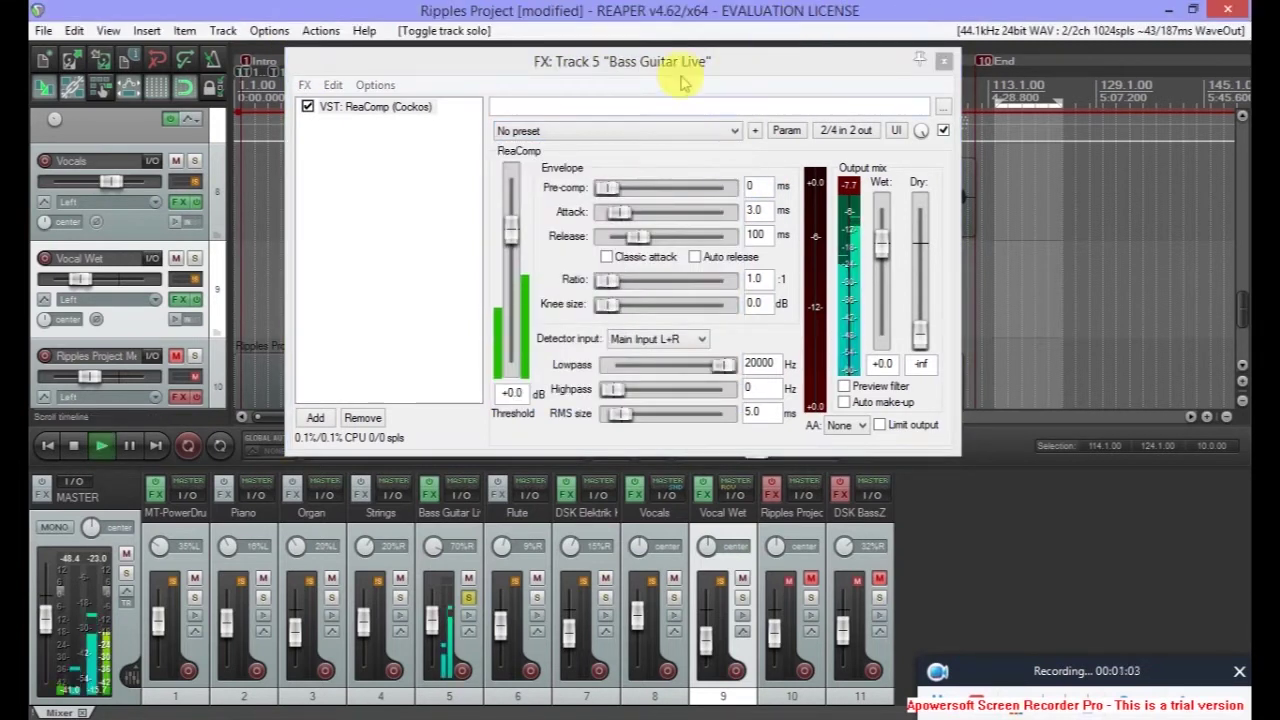
{"action": "left_click", "coordinate": [708, 133]}
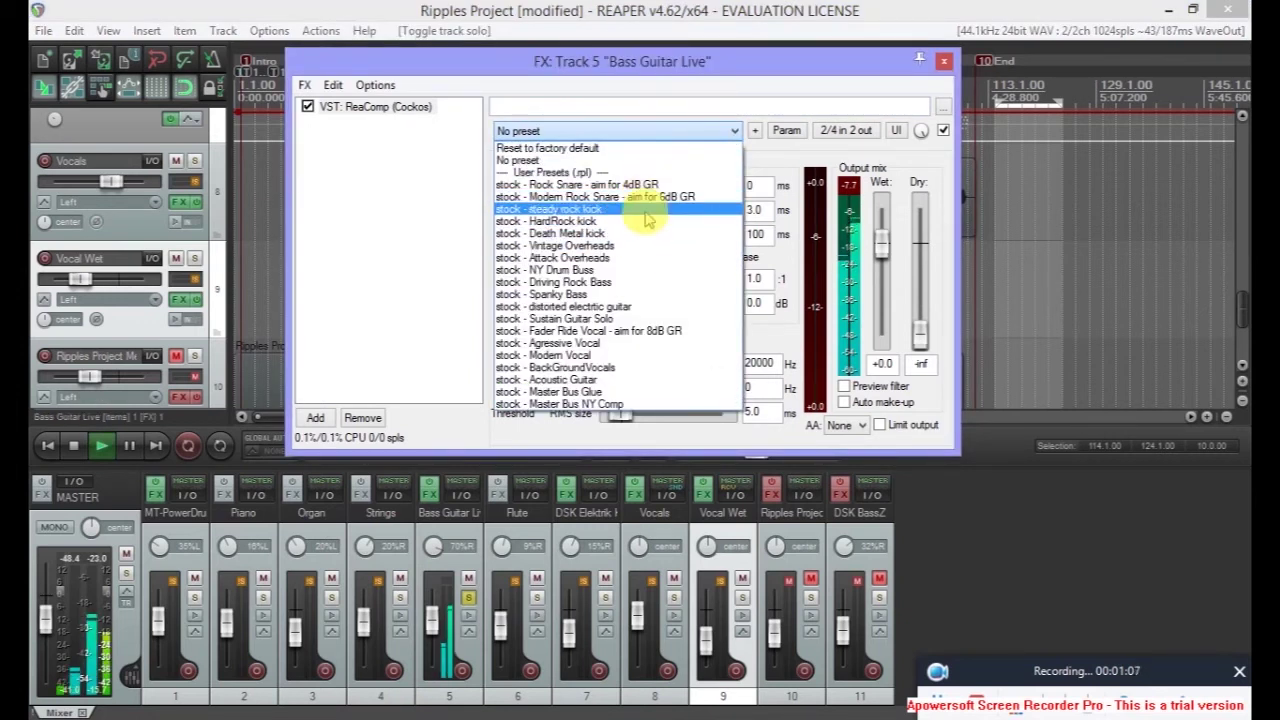
- Load ReaComp's stock Driving Rock Bass preset and turn on Auto make-up gain
{"action": "left_click", "coordinate": [637, 283]}
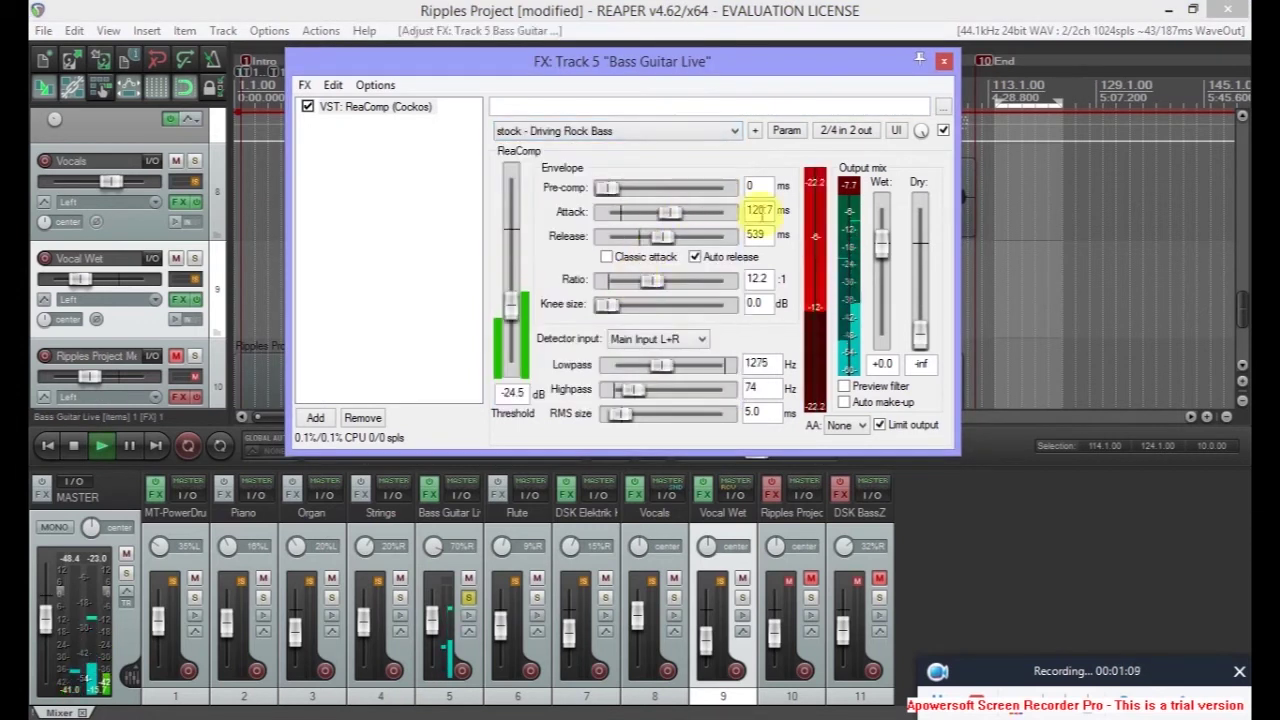
{"action": "left_click", "coordinate": [844, 402]}
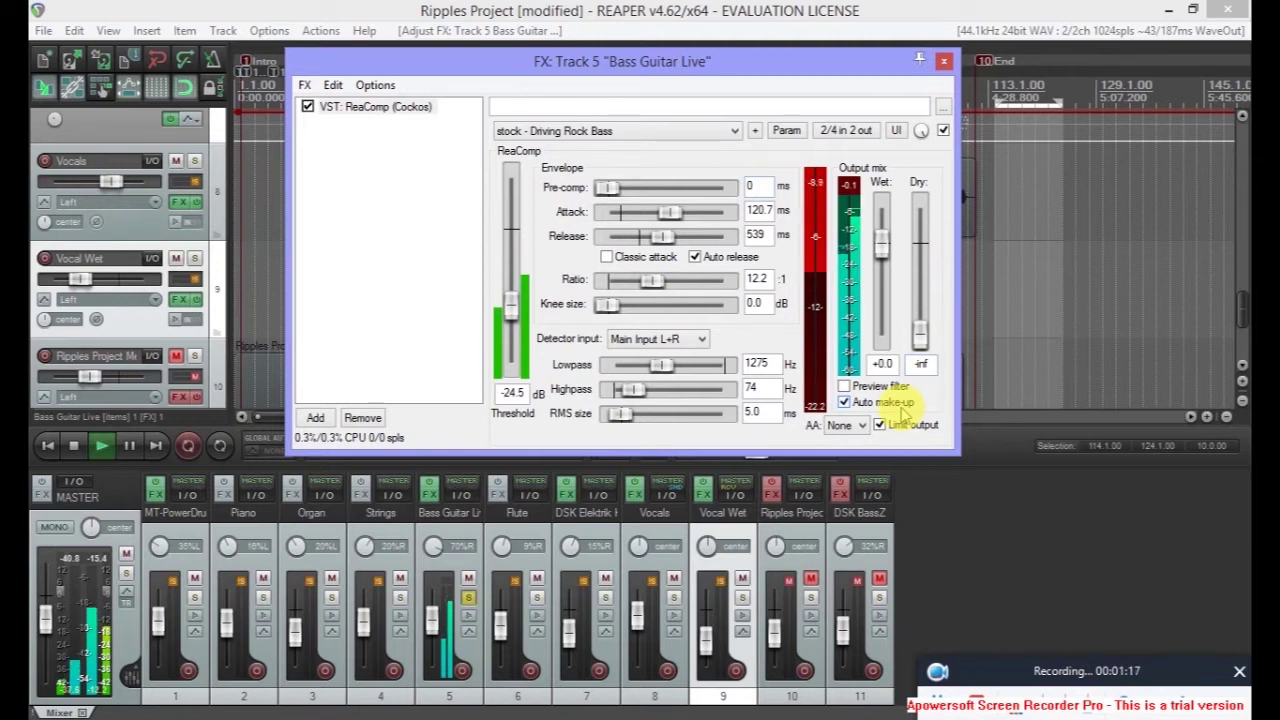
{"action": "key", "text": "space"}
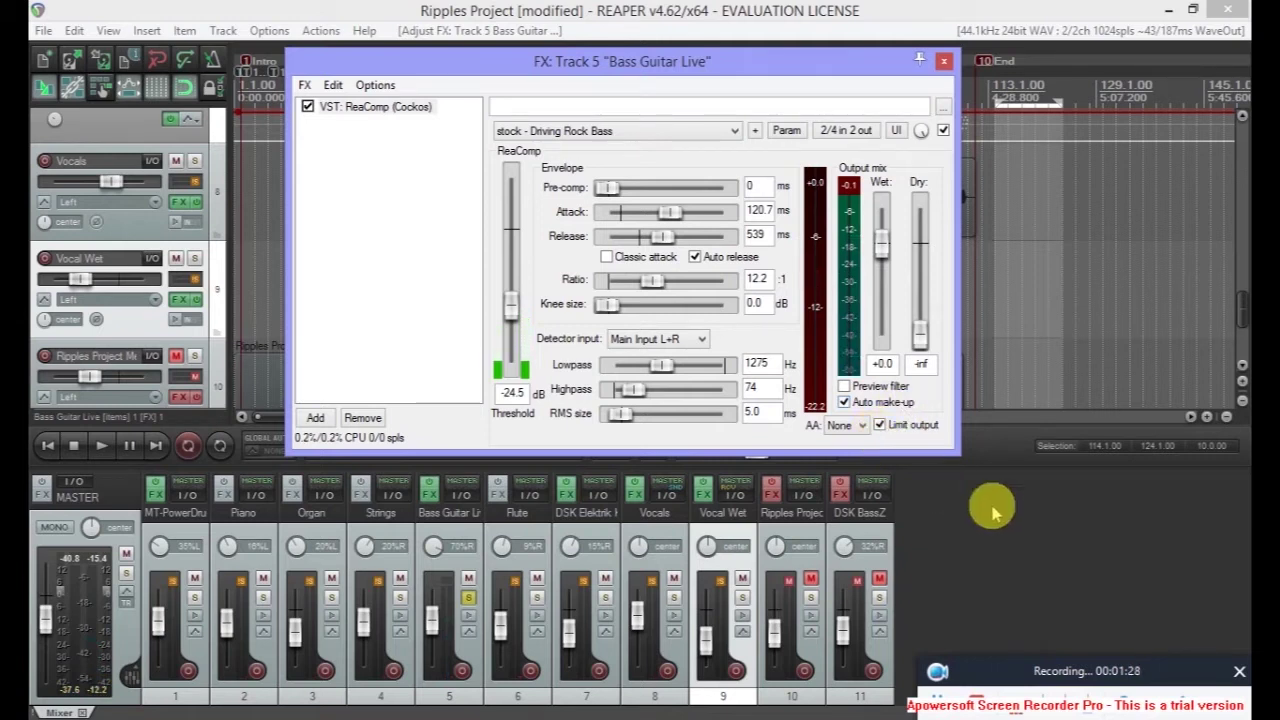
{"action": "left_click", "coordinate": [638, 140]}
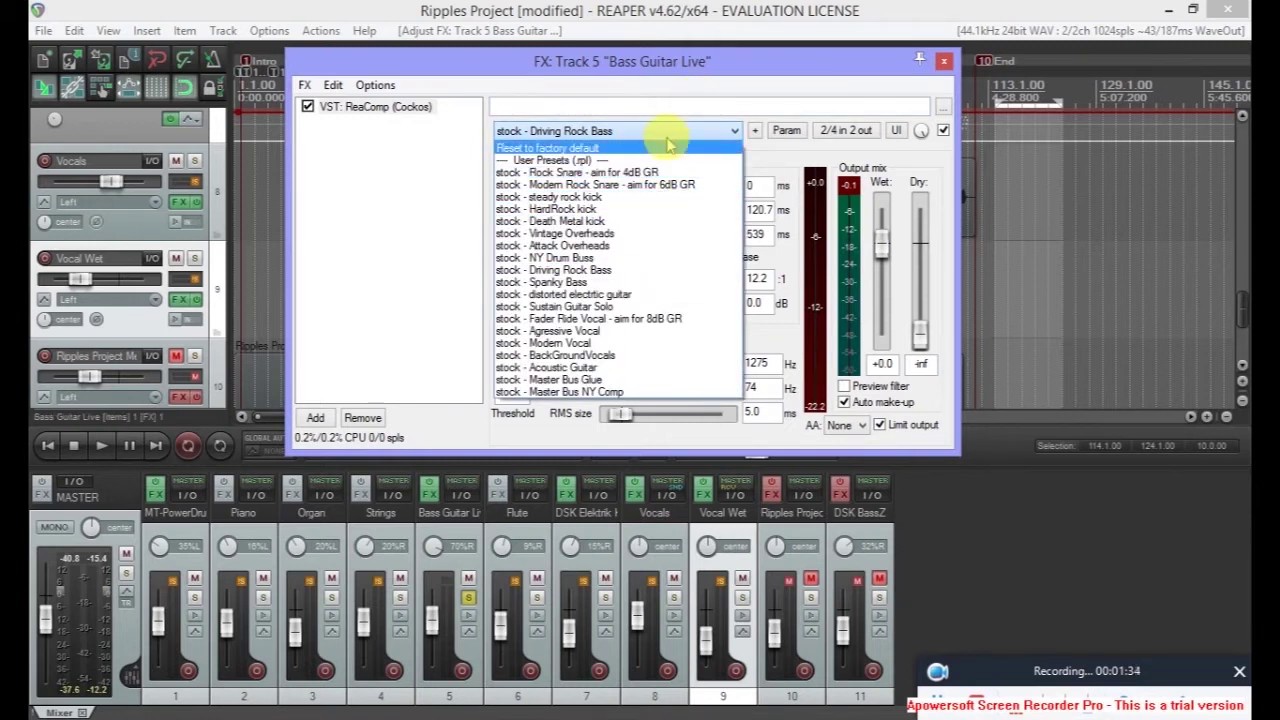
{"action": "left_click", "coordinate": [603, 134]}
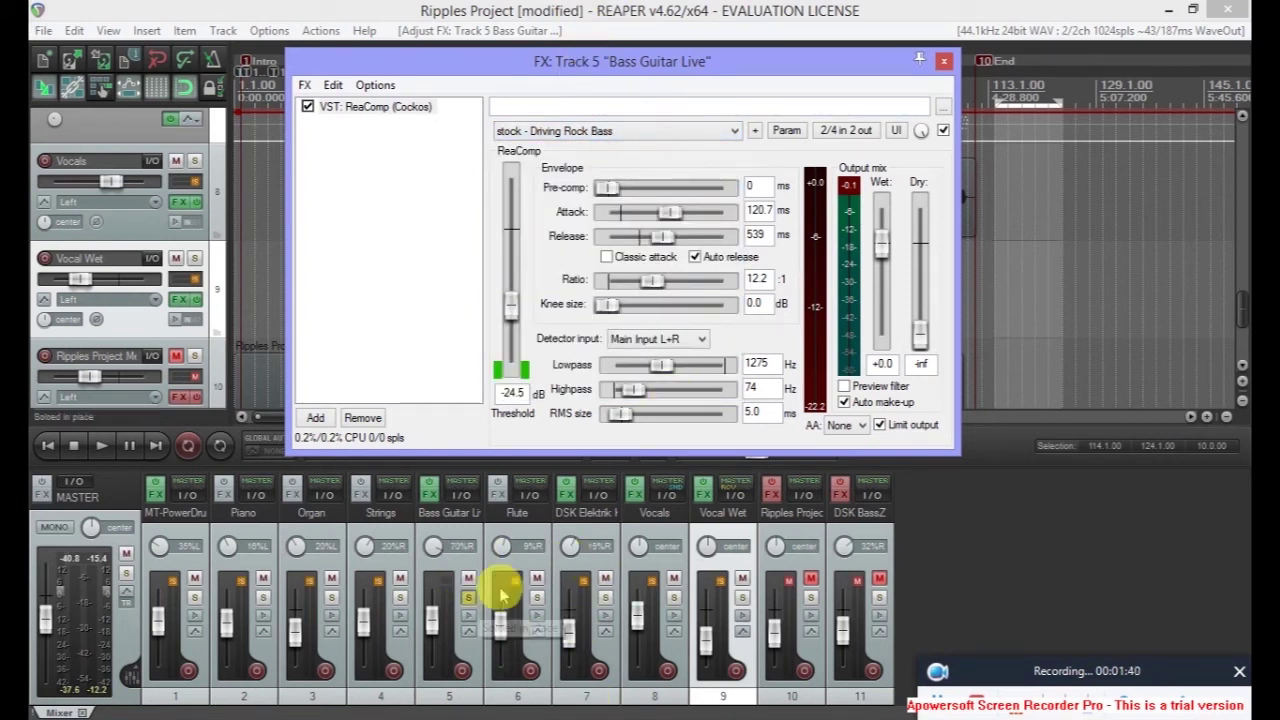
- Unsolo Bass Guitar Live, adjust its fader against the full mix, and close its FX window
{"action": "left_click", "coordinate": [469, 598]}
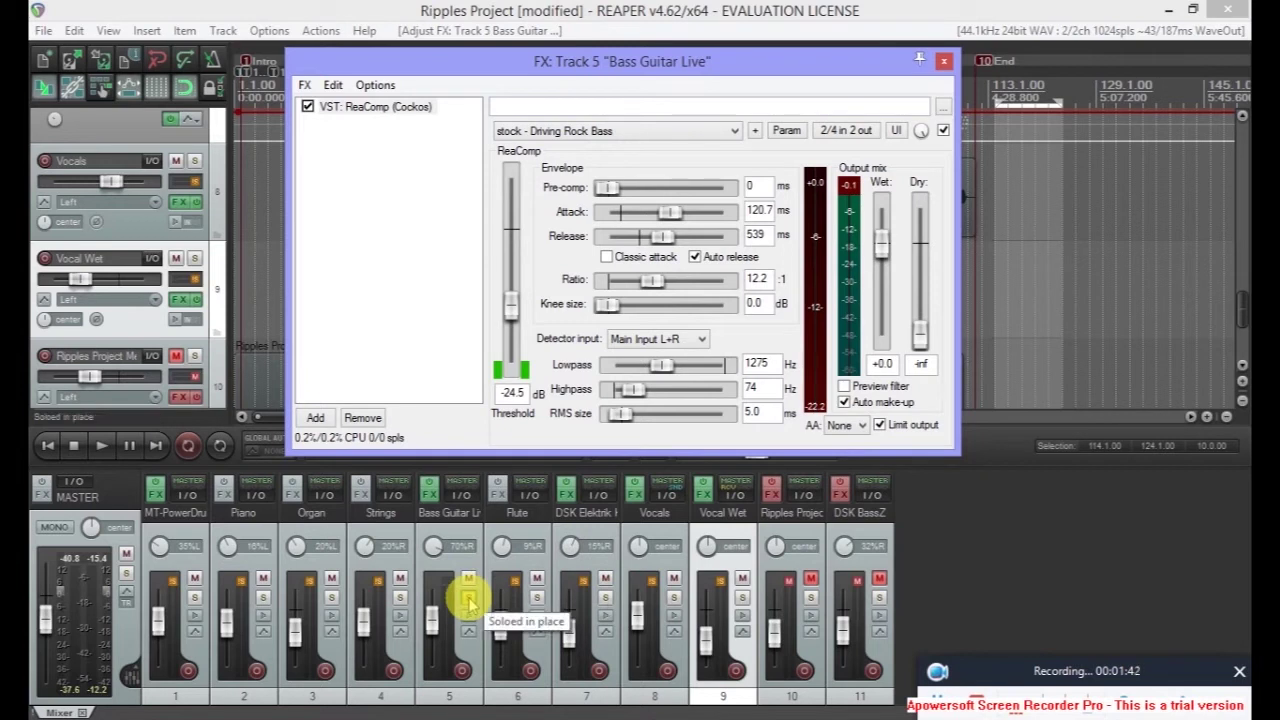
{"action": "left_click", "coordinate": [469, 598]}
{"action": "key", "text": "space"}
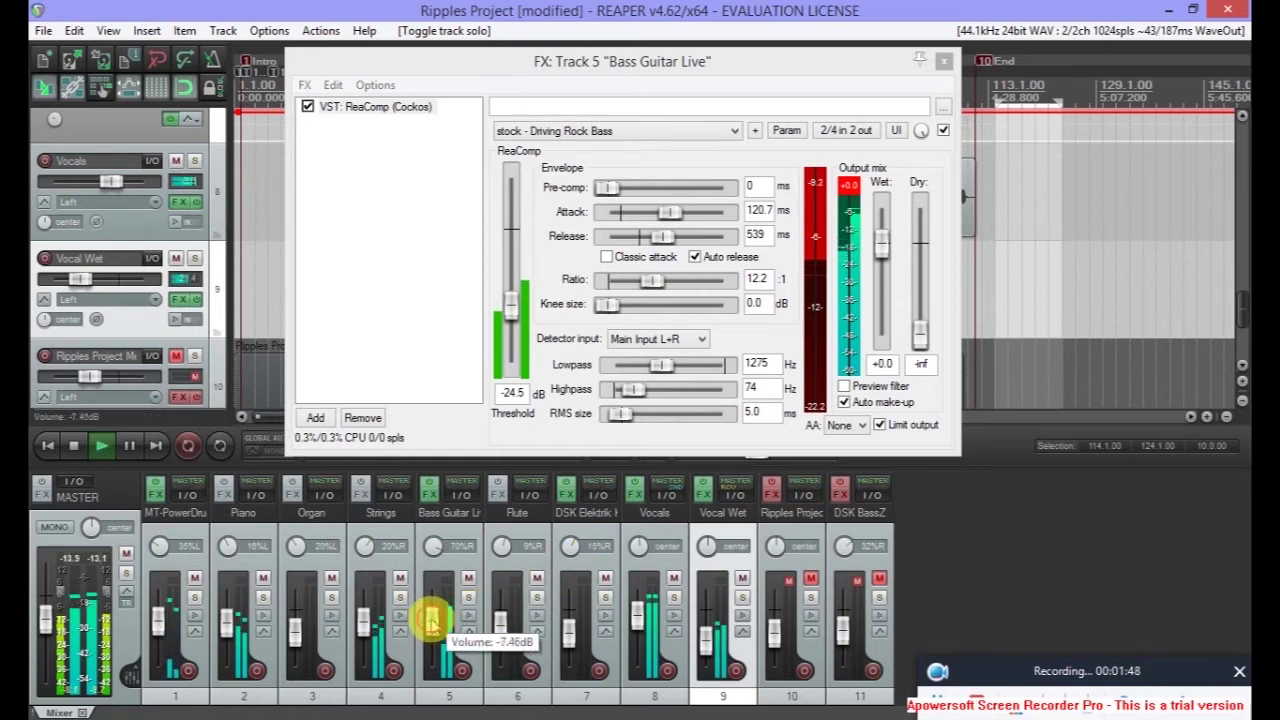
{"action": "left_click", "coordinate": [432, 620]}
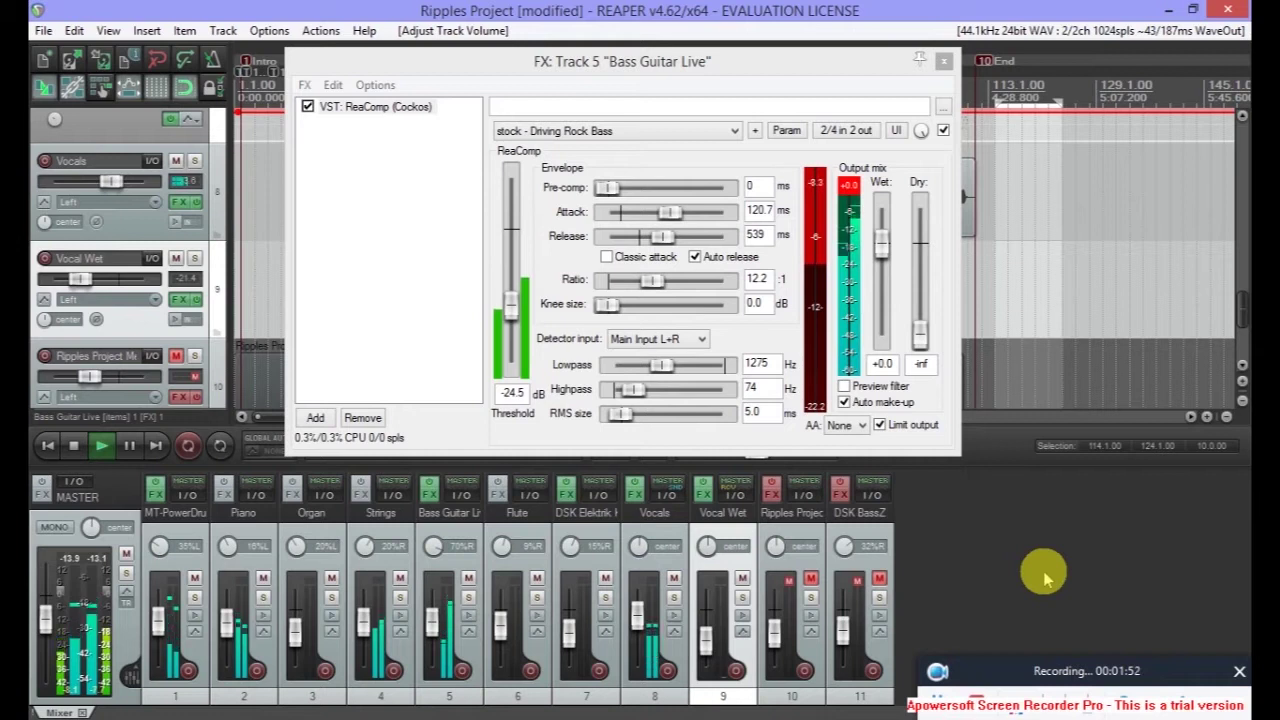
{"action": "key", "text": "space"}
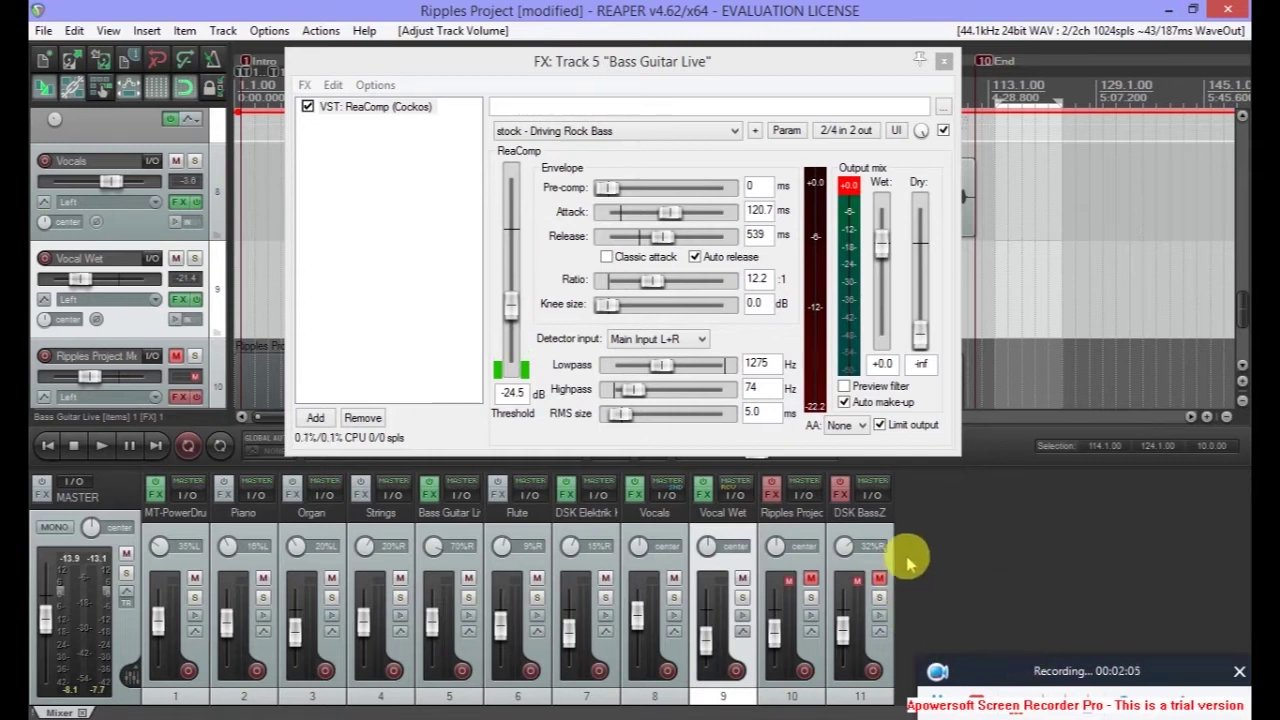
{"action": "mouse_move", "coordinate": [1014, 690]}
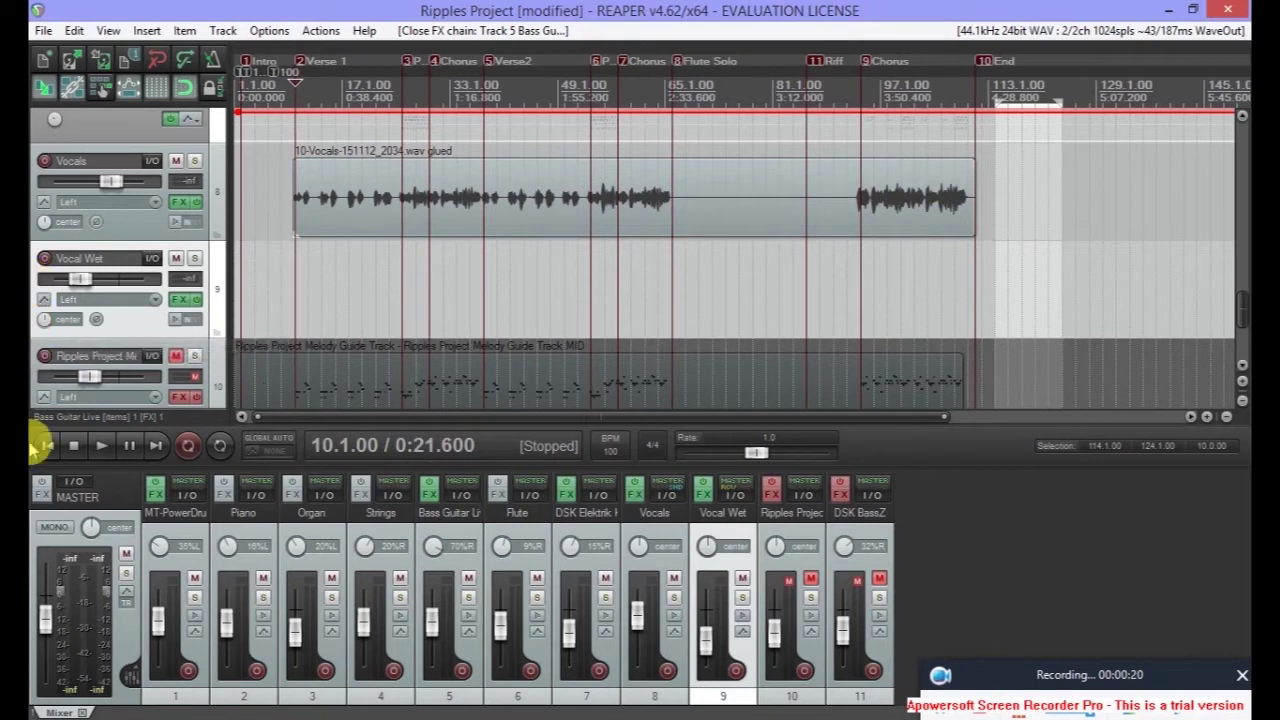
- Add ReaEQ after ReaComp in the Bass Guitar Live effects chain
{"action": "left_click", "coordinate": [429, 490]}
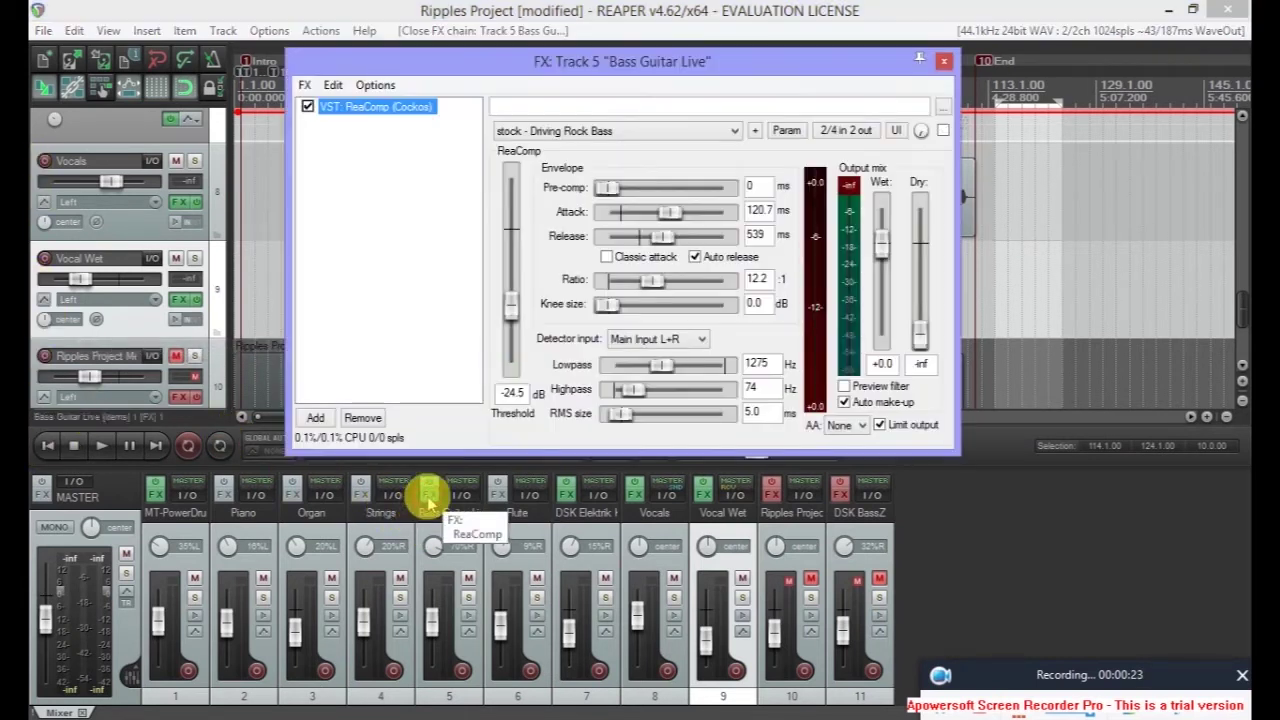
{"action": "left_click", "coordinate": [316, 419]}
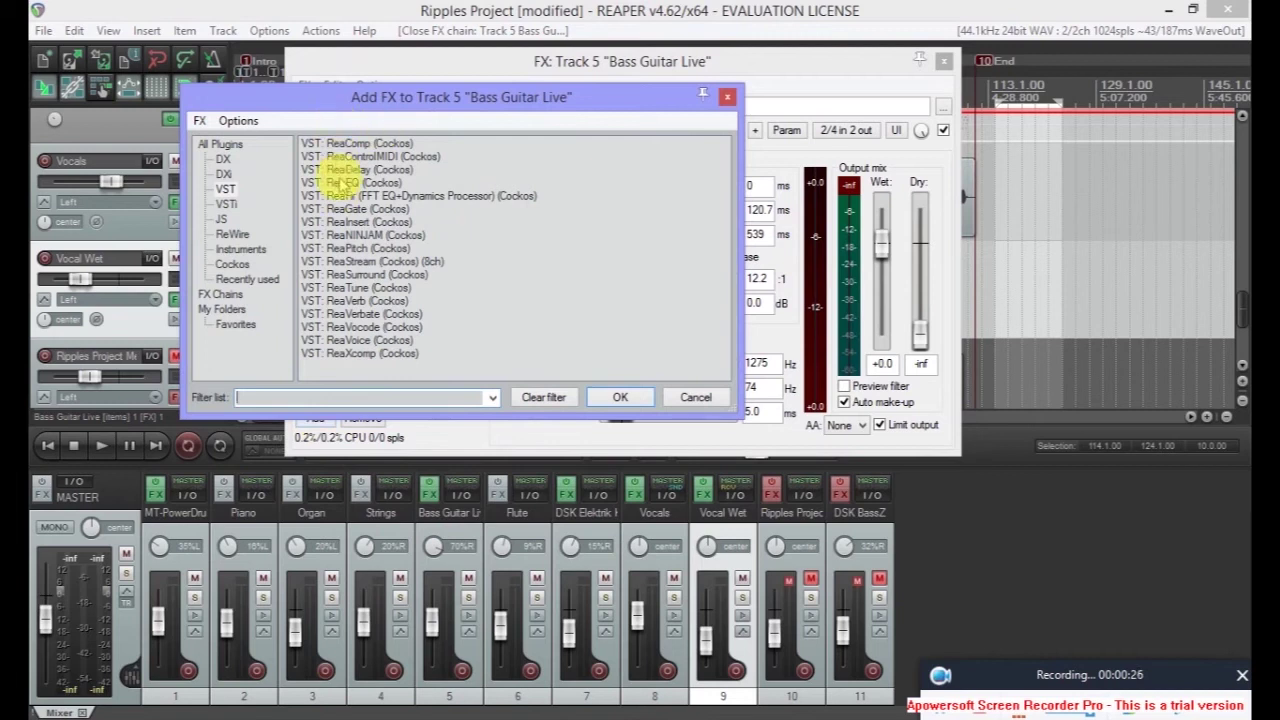
{"action": "left_click", "coordinate": [345, 182]}
{"action": "left_click", "coordinate": [622, 400]}
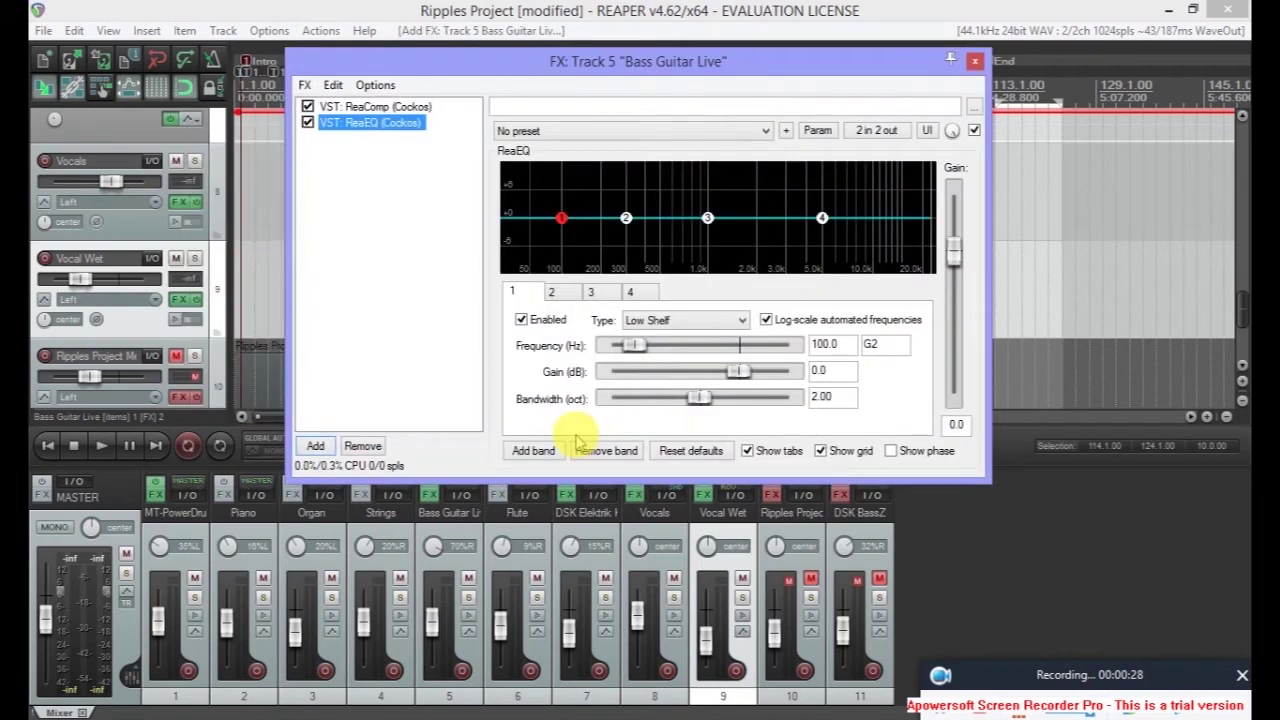
{"action": "left_click", "coordinate": [712, 131]}
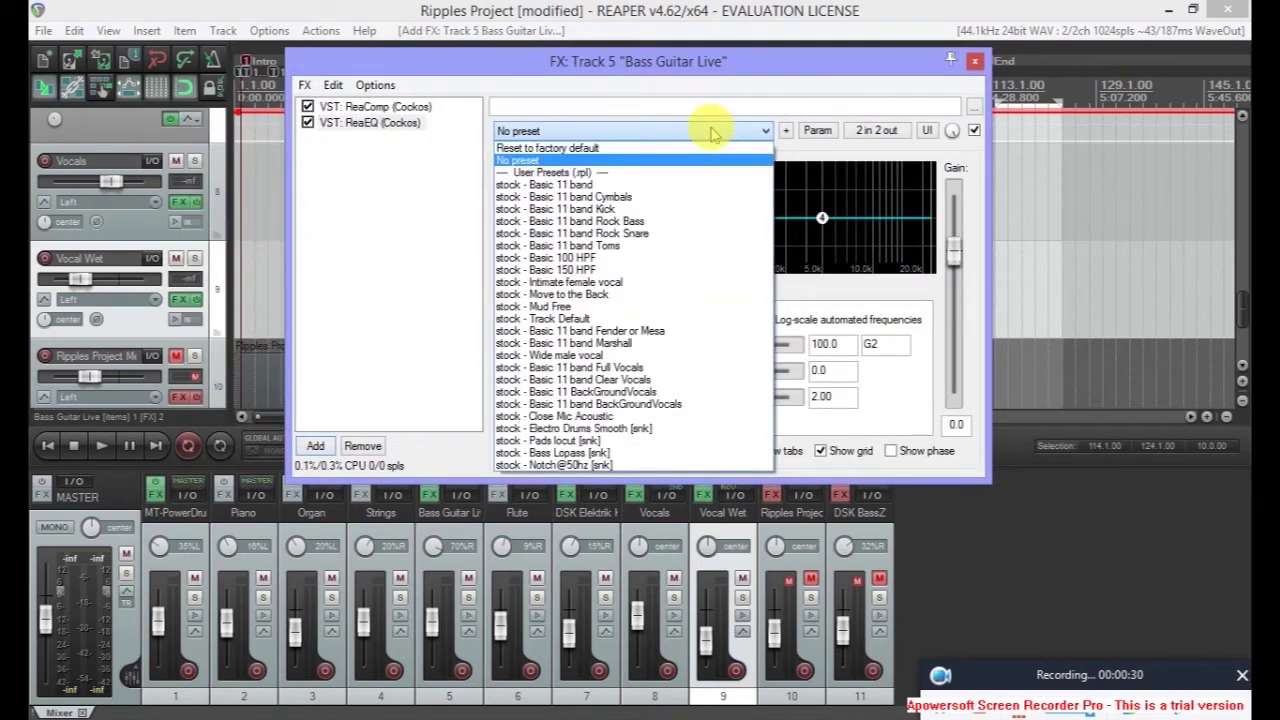
{"action": "left_click", "coordinate": [488, 595]}
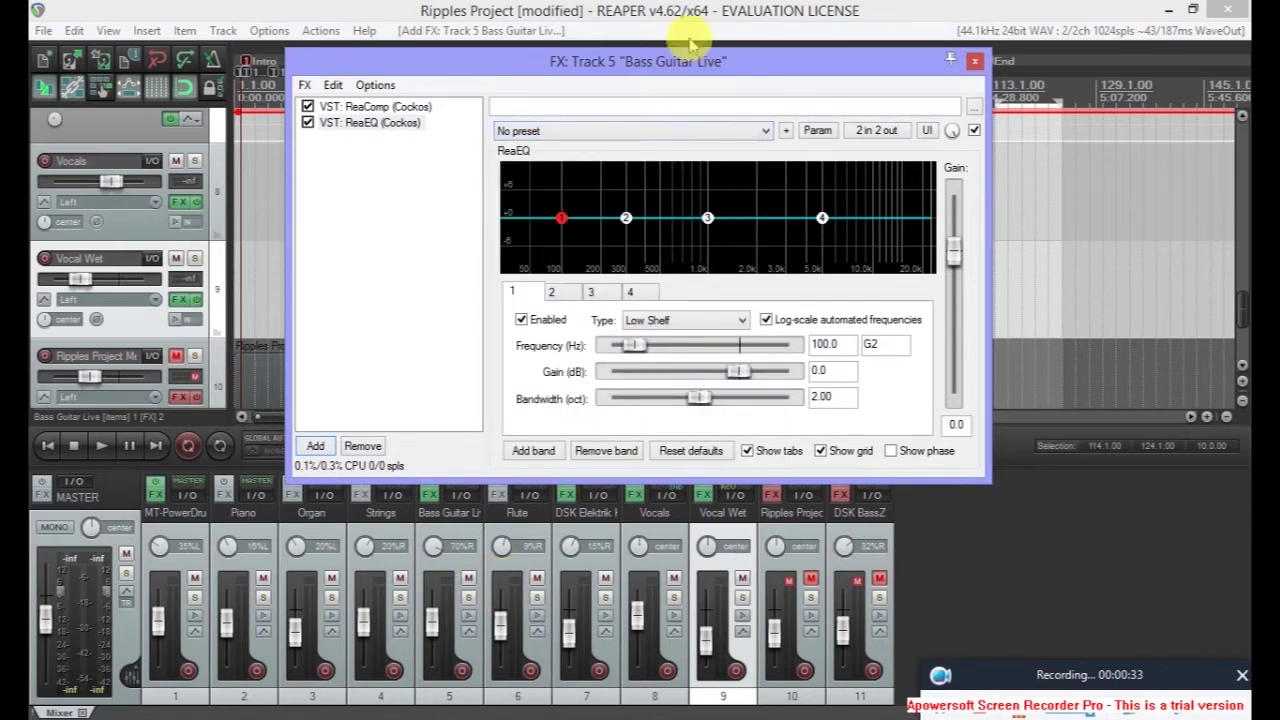
- Solo Bass Guitar Live again and browse ReaEQ presets during playback
{"action": "left_click", "coordinate": [468, 597]}
{"action": "key", "text": "space"}
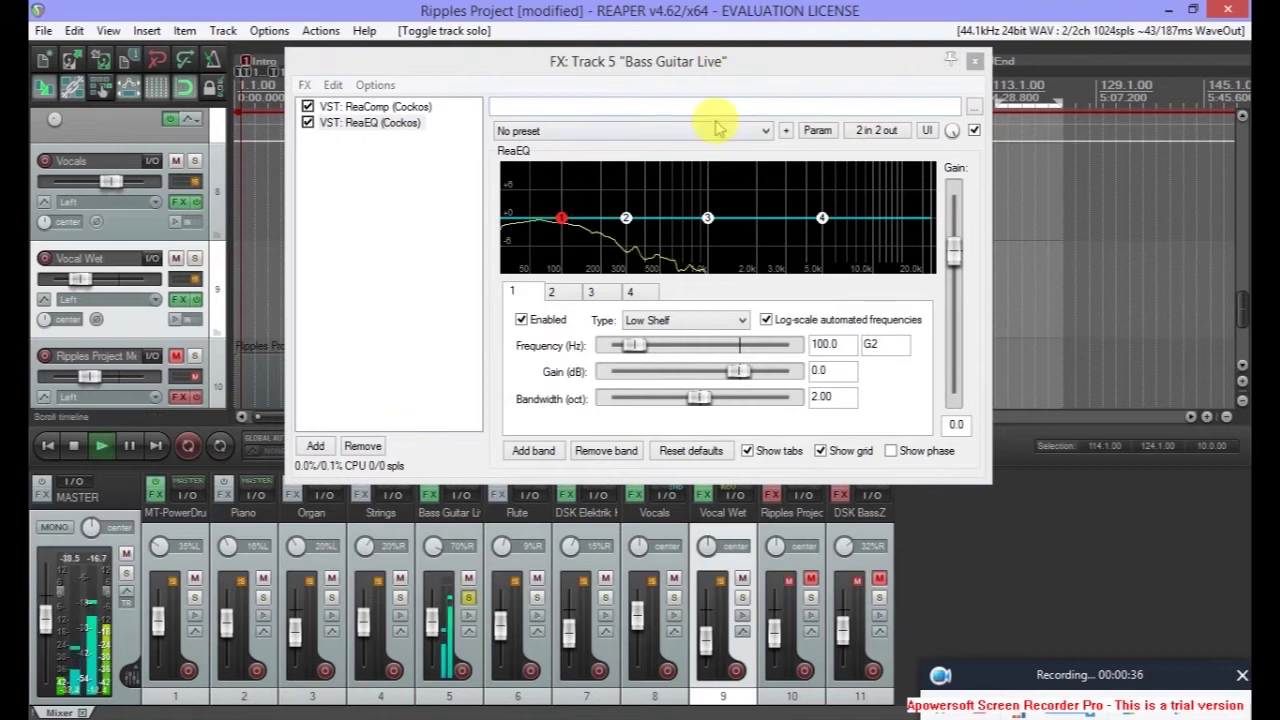
{"action": "left_click", "coordinate": [714, 129]}
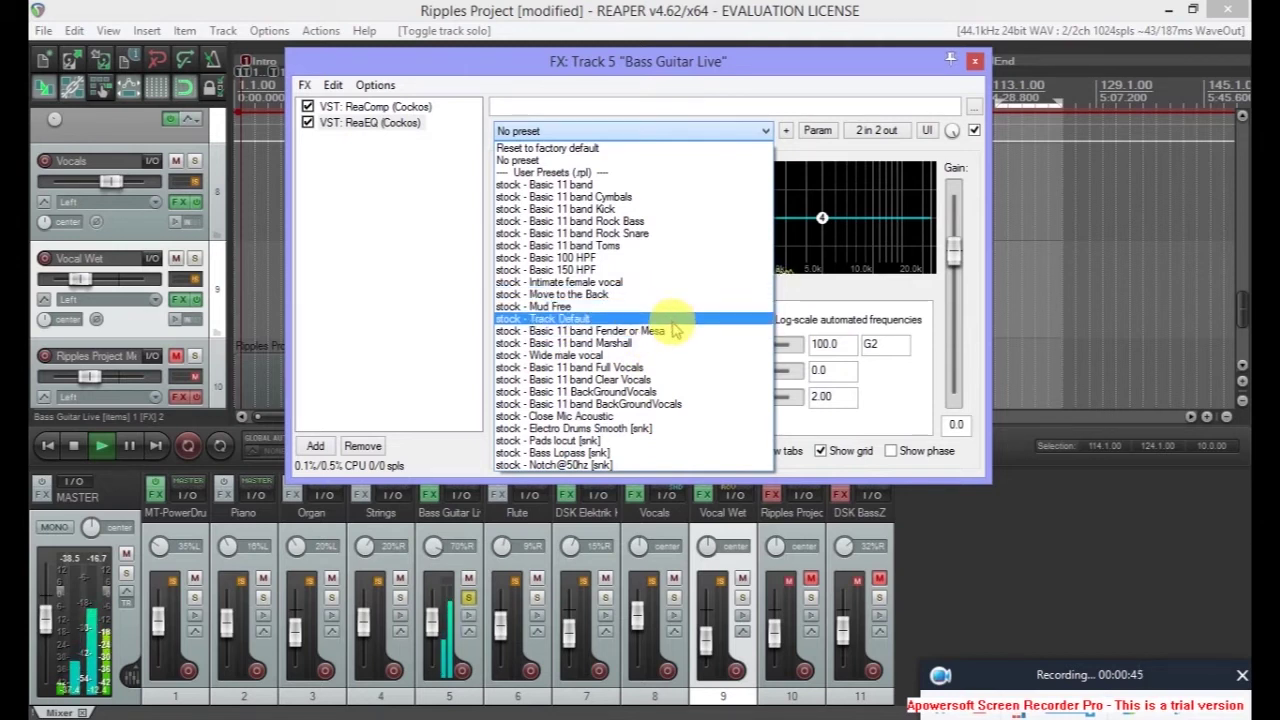
{"action": "left_click", "coordinate": [745, 14]}
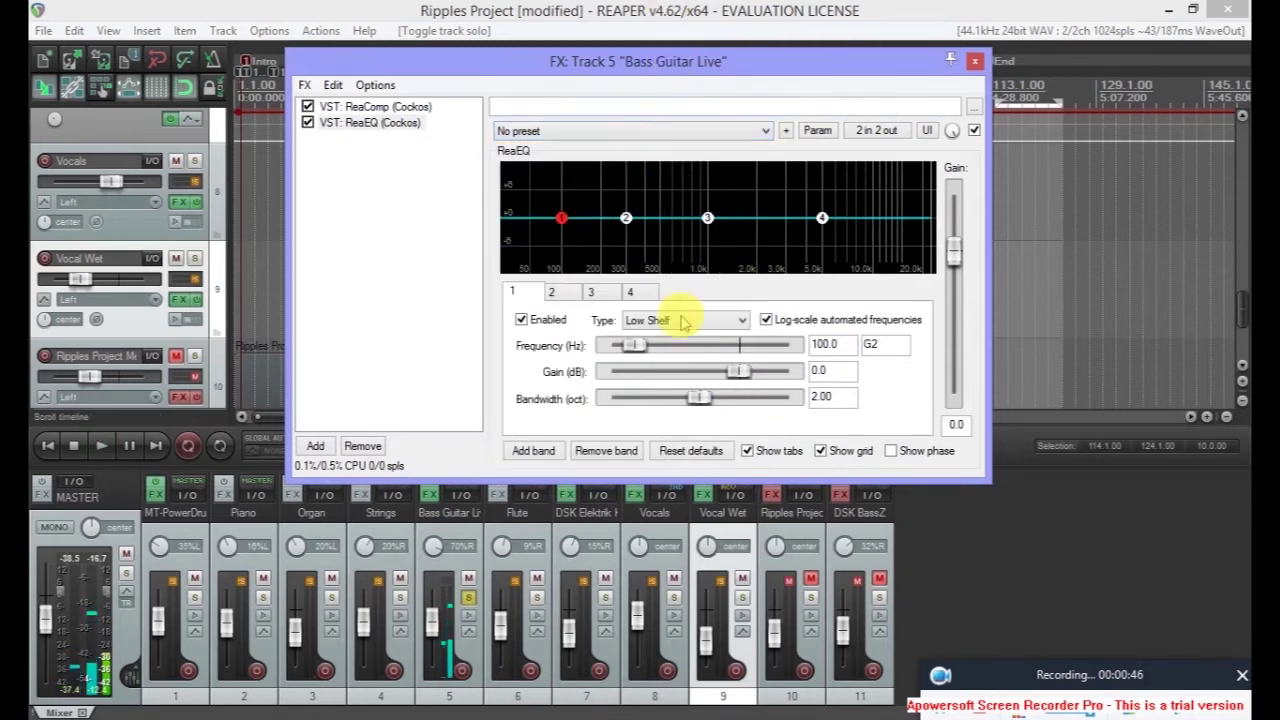
{"action": "left_click", "coordinate": [707, 131]}
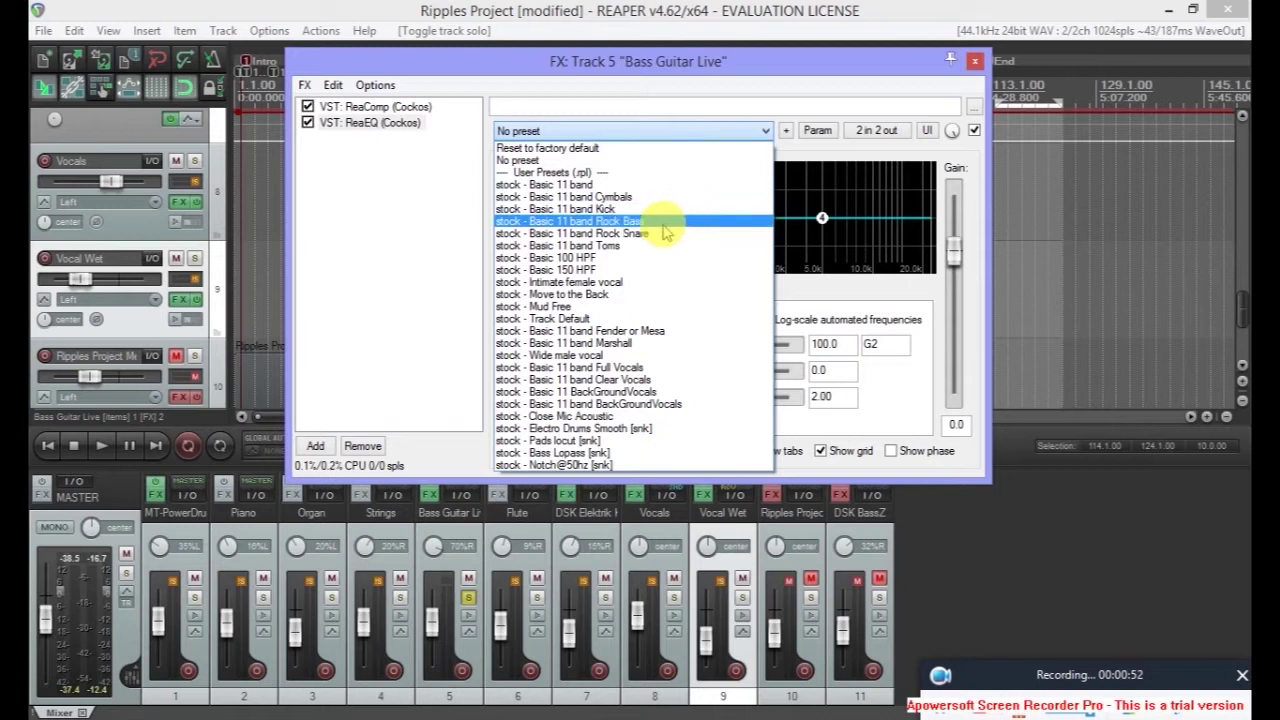
- Load ReaEQ's stock Basic 11 band Rock Bass preset, set output gain 0.7, nudge master volume up
{"action": "left_click", "coordinate": [590, 222]}
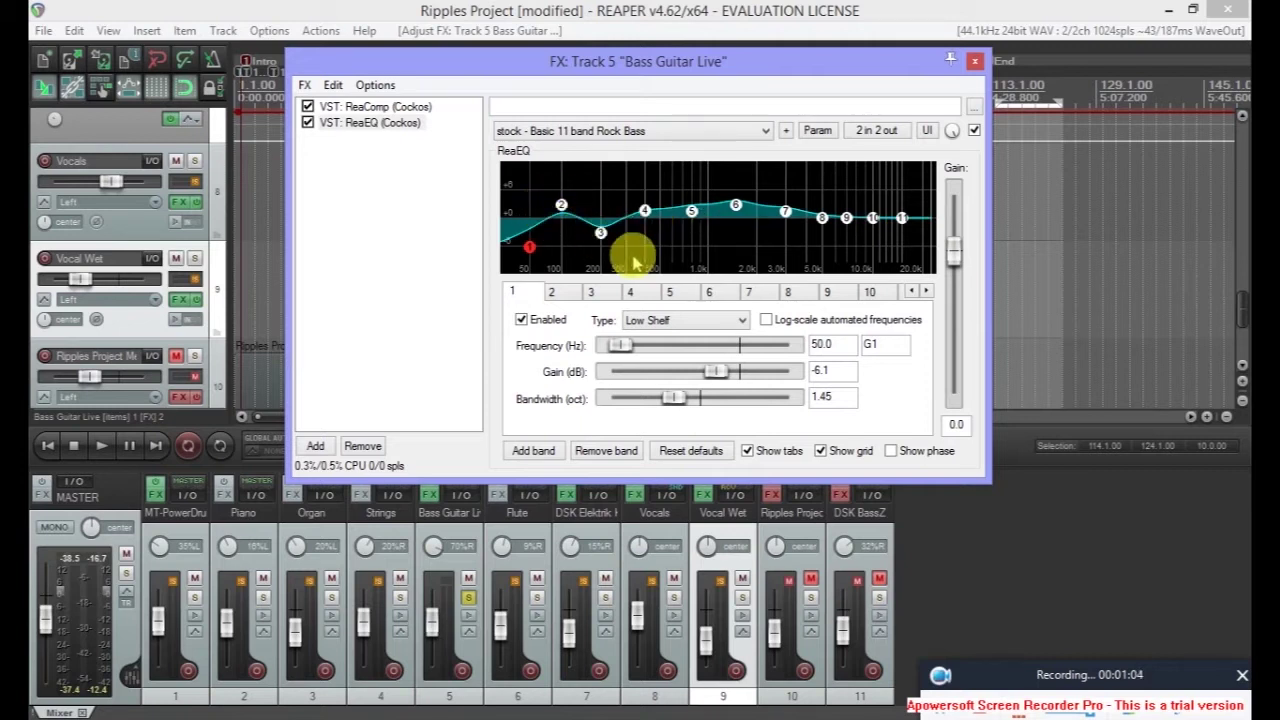
{"action": "left_click", "coordinate": [403, 10]}
{"action": "key", "text": "space"}
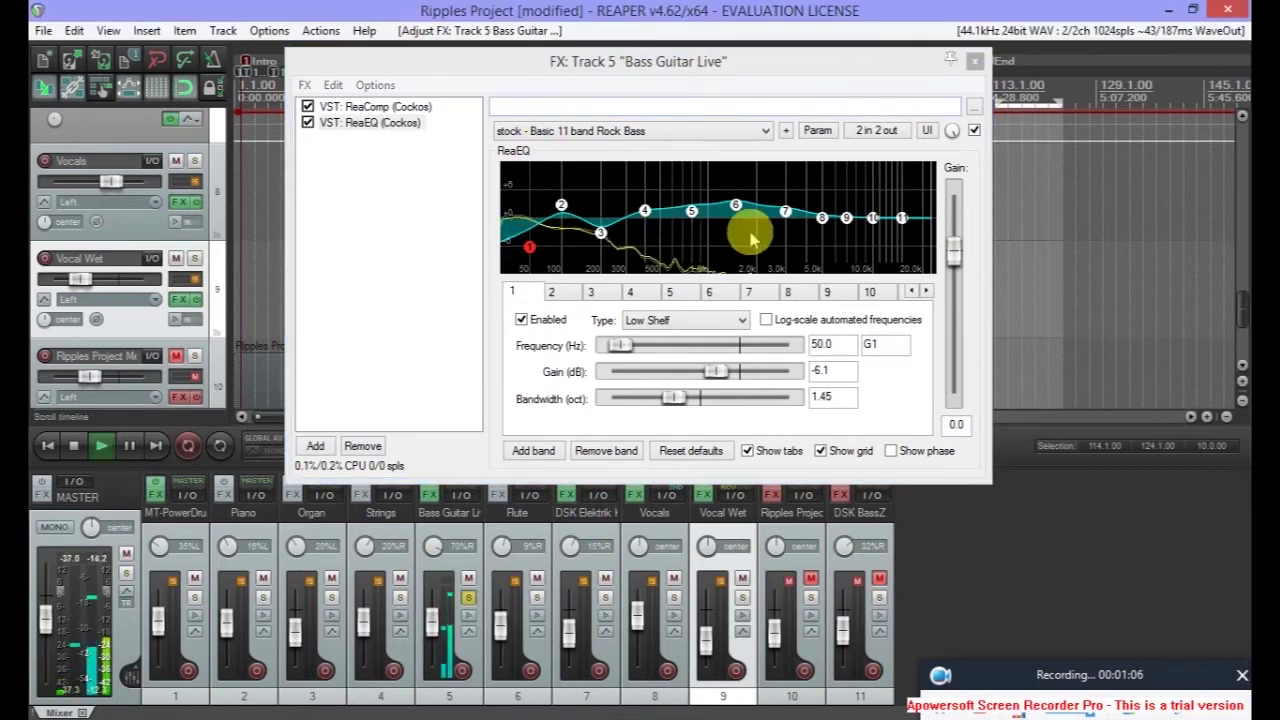
{"action": "left_click_drag", "start_coordinate": [951, 253], "coordinate": [953, 250]}
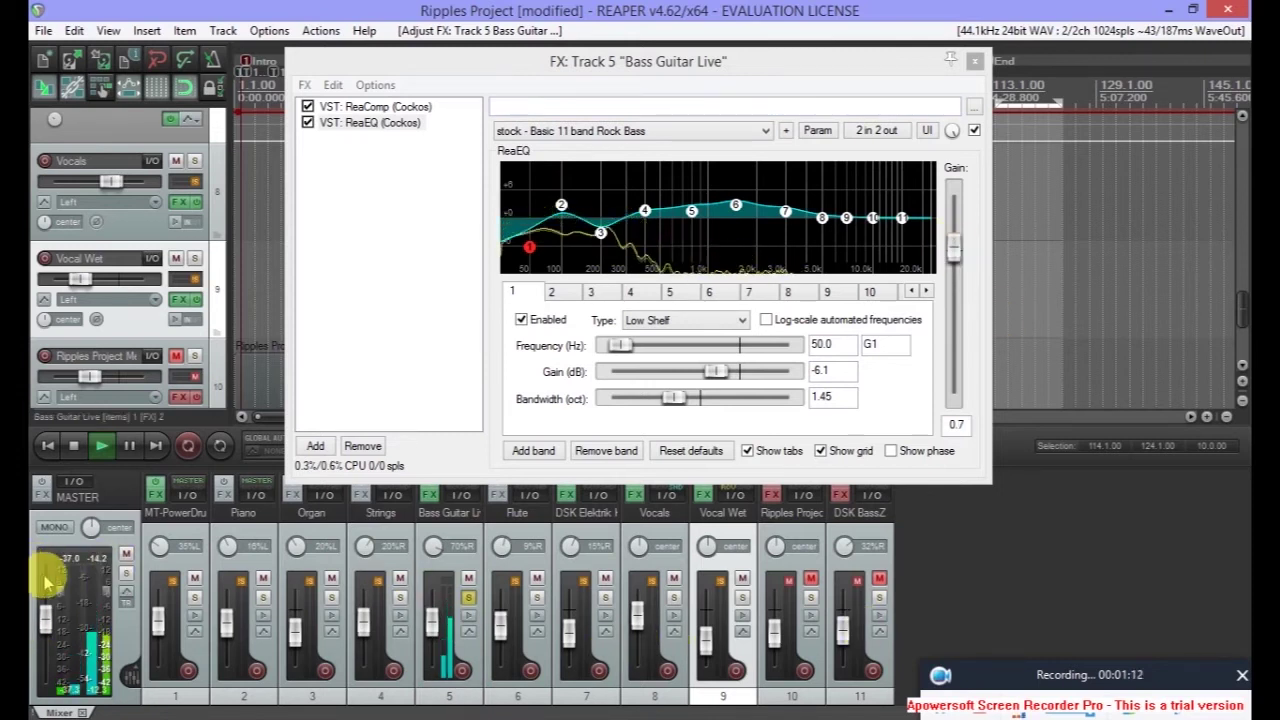
{"action": "left_click_drag", "start_coordinate": [45, 582], "coordinate": [46, 577]}
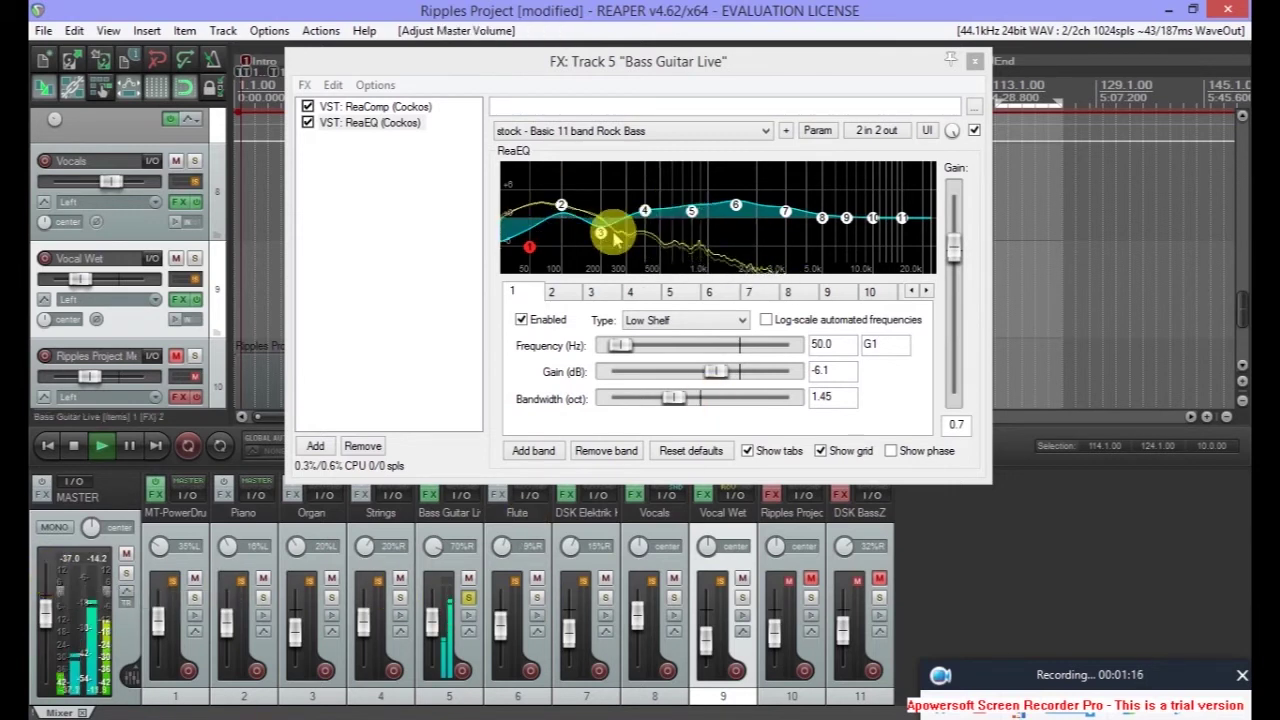
- Adjust ReaEQ band 4 to 1.4 dB at 405.7 Hz and audition it
{"action": "mouse_move", "coordinate": [603, 238]}
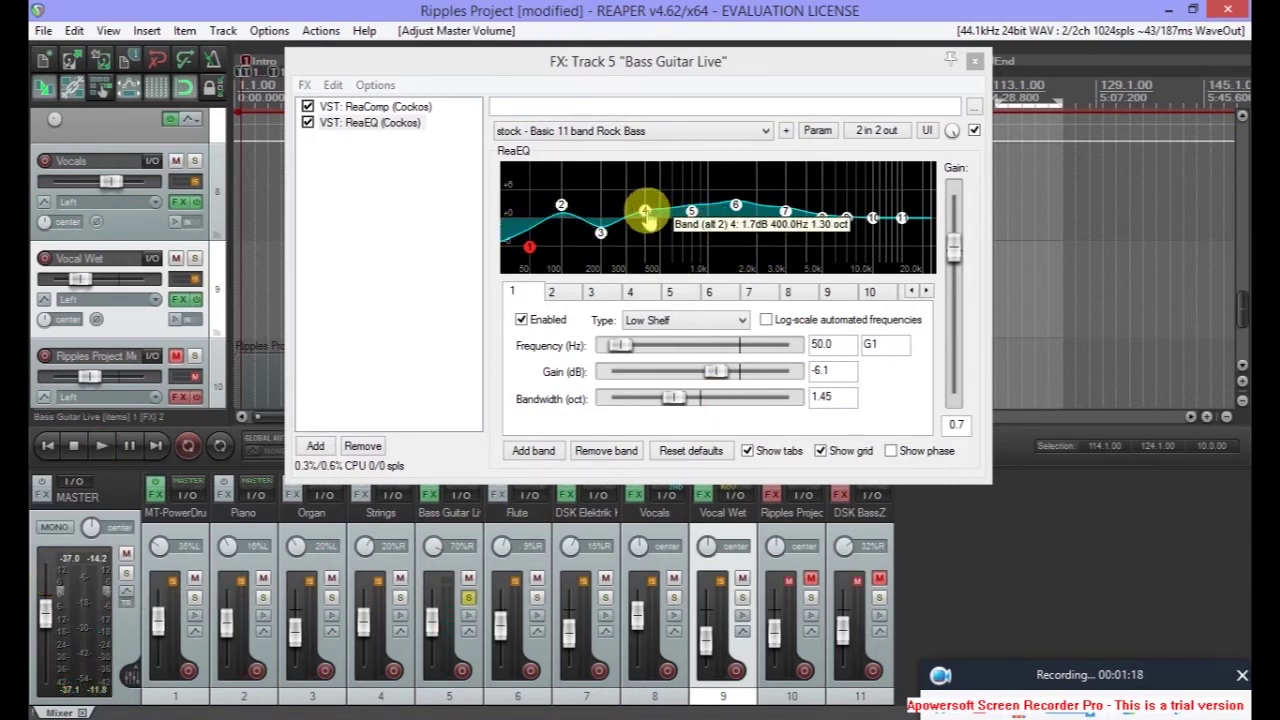
{"action": "left_click", "coordinate": [647, 212]}
{"action": "left_click_drag", "start_coordinate": [648, 221], "coordinate": [648, 228]}
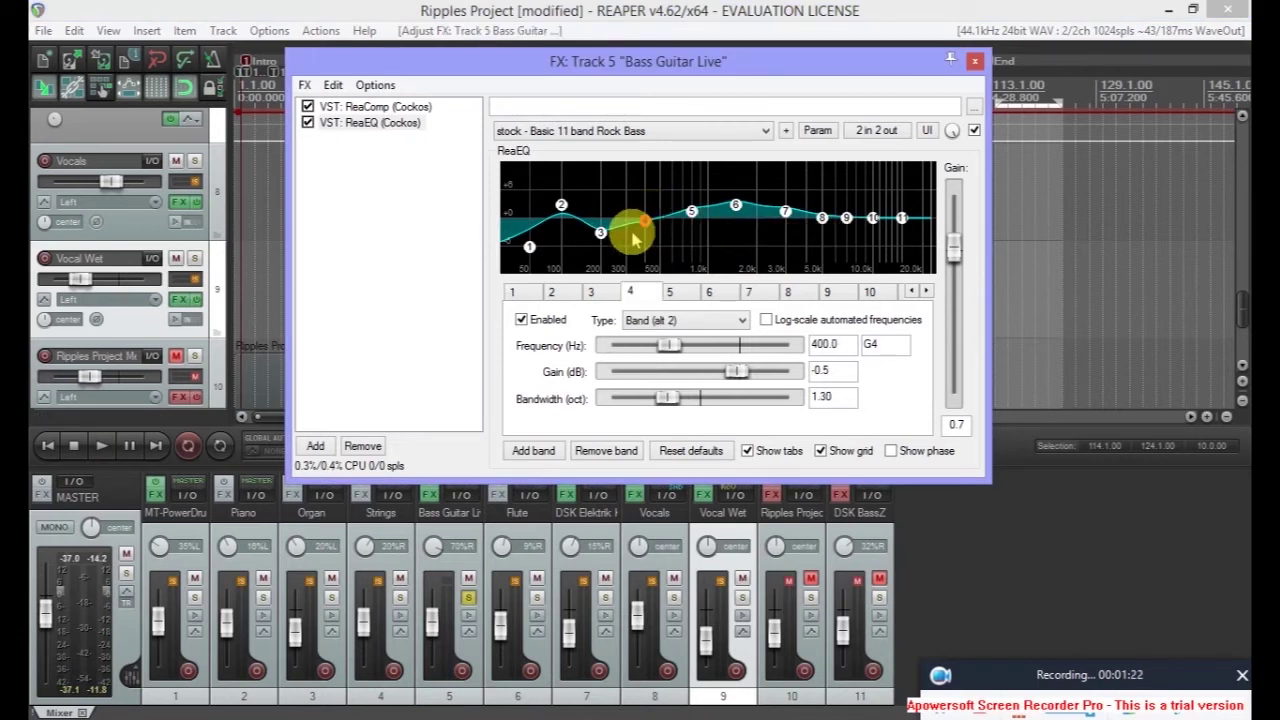
{"action": "key", "text": "space"}
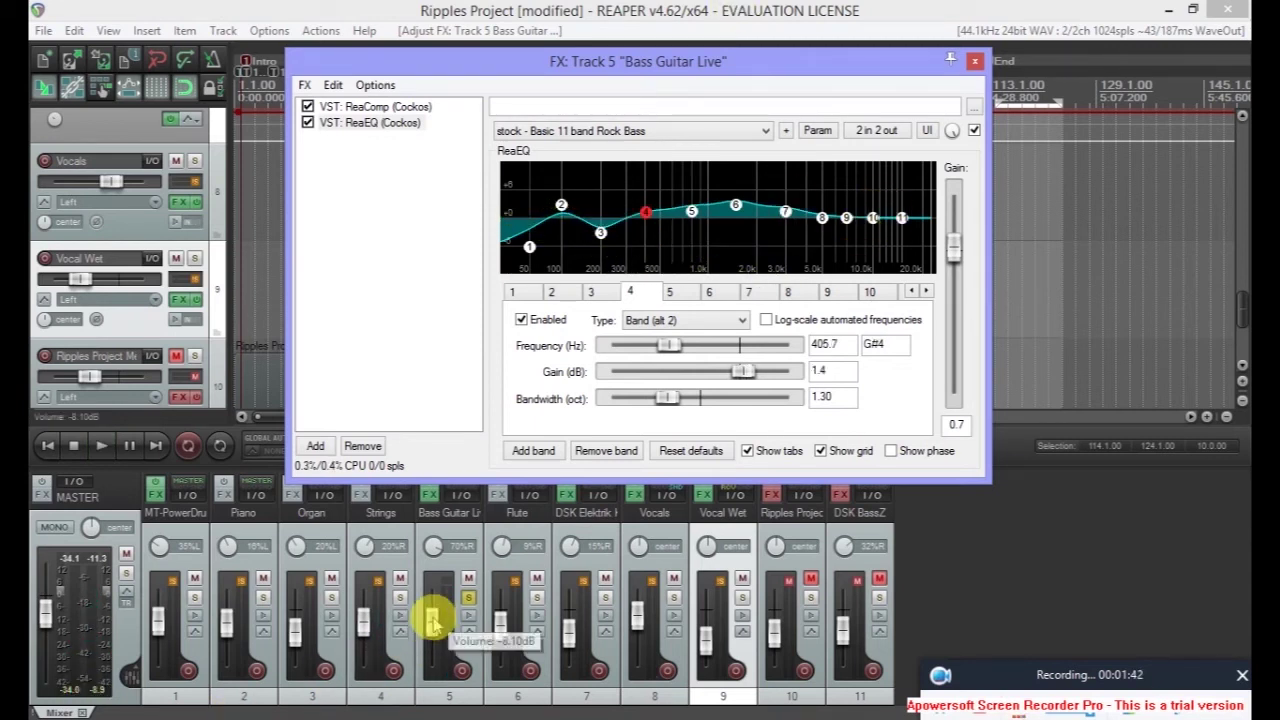
- Unsolo Bass Guitar Live, play the mix through, then close its FX chain
{"action": "left_click", "coordinate": [468, 597]}
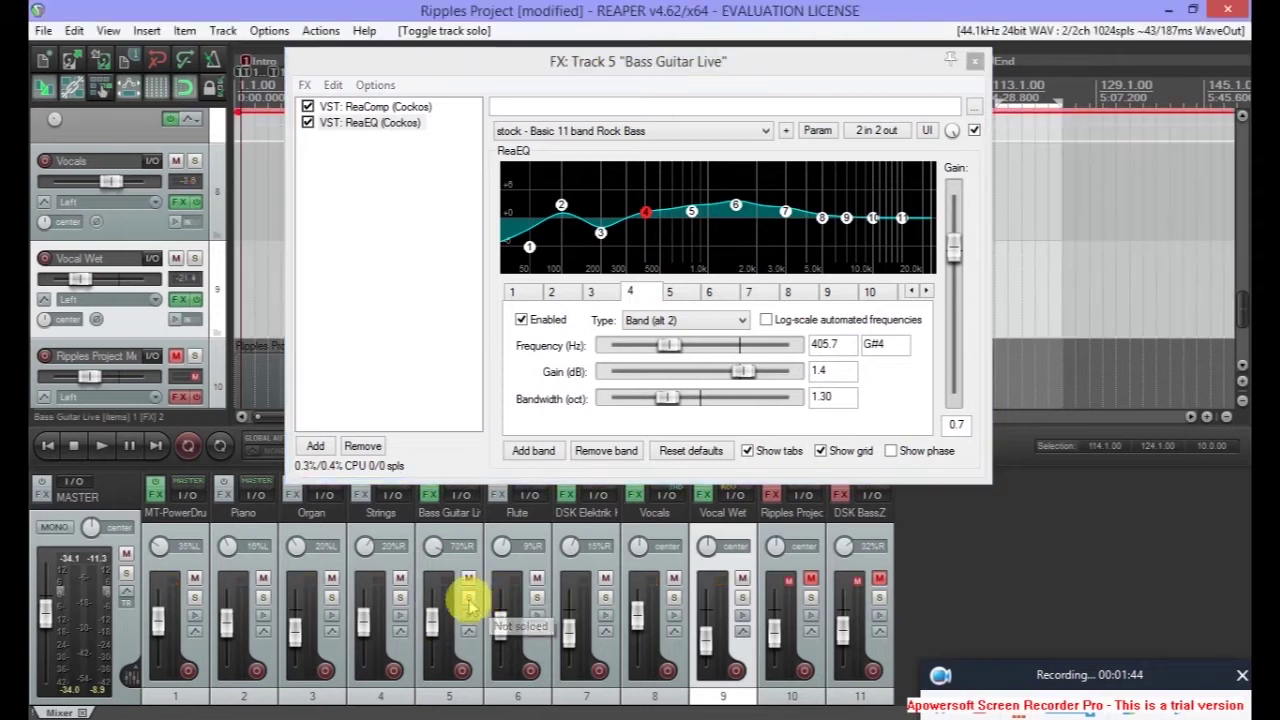
{"action": "key", "text": "space"}
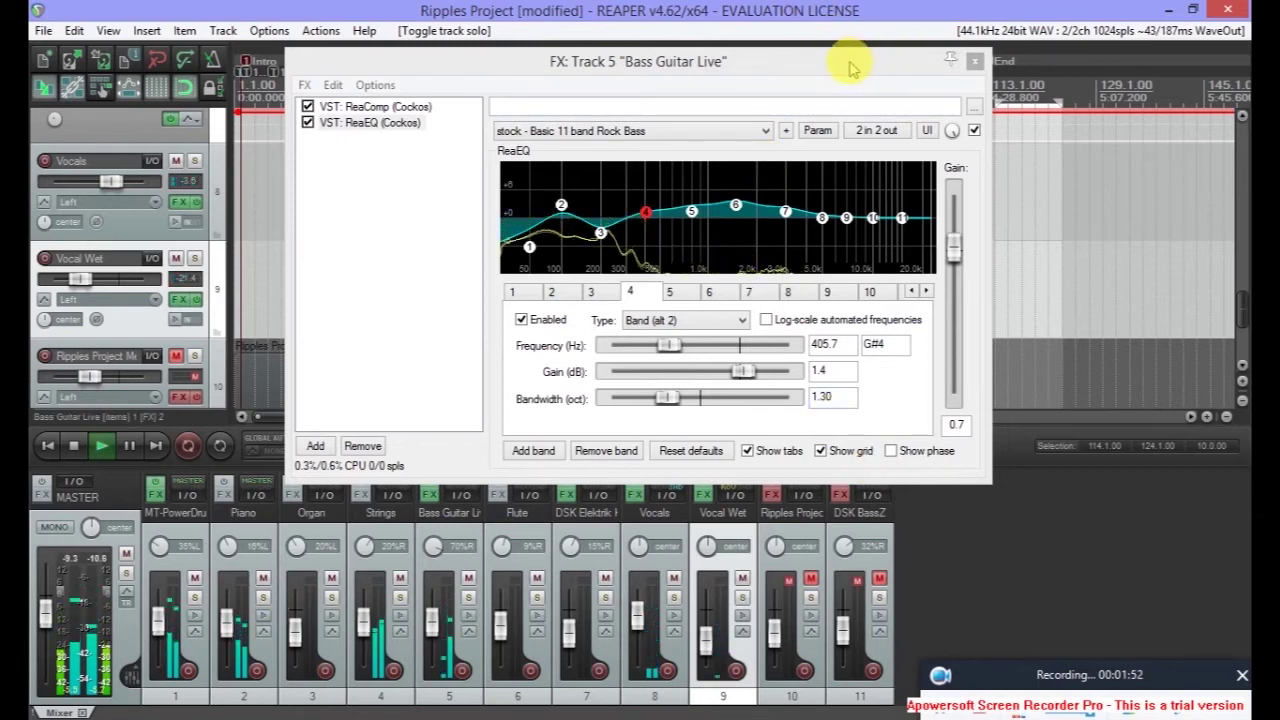
{"action": "key", "text": "space"}
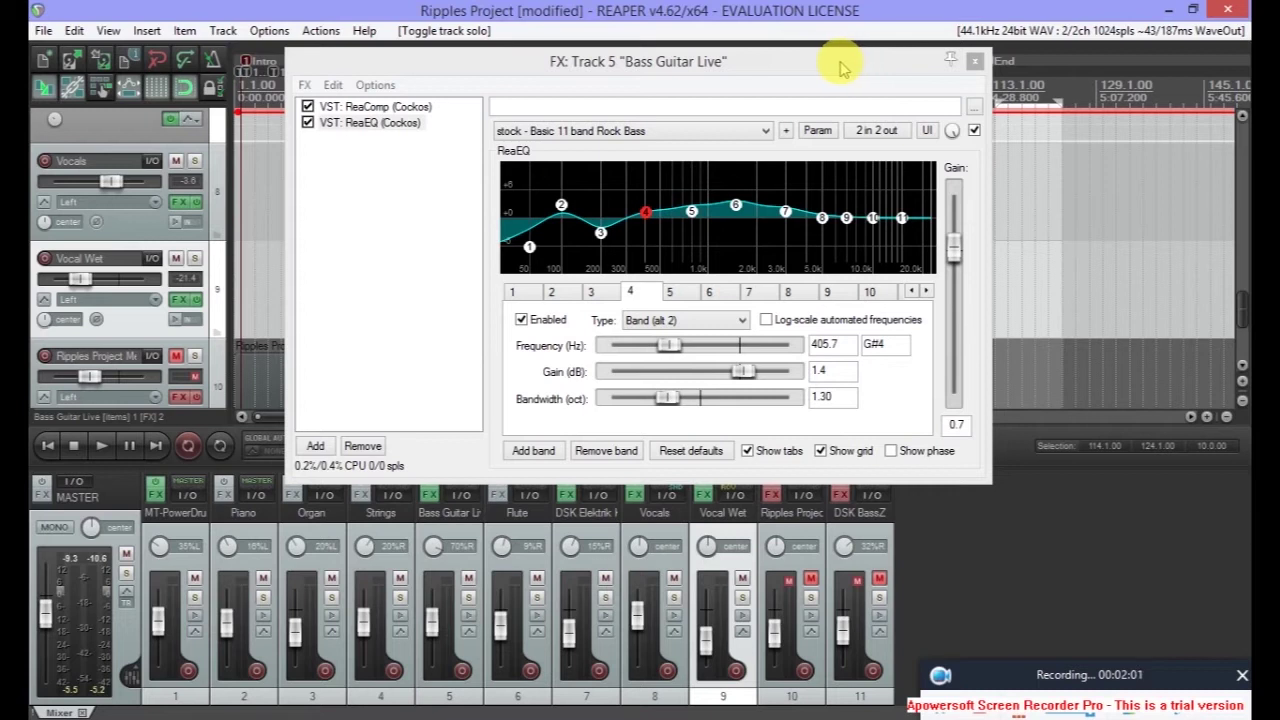
{"action": "left_click", "coordinate": [975, 62]}
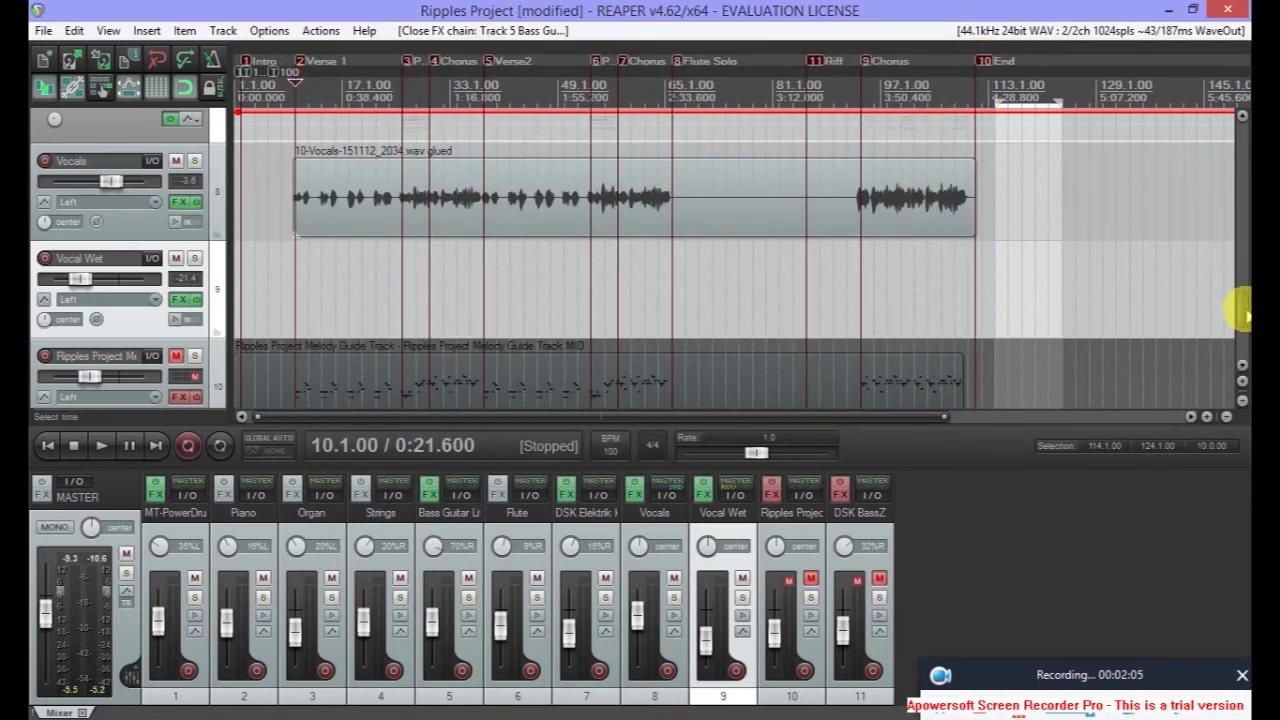
- Add ReaComp to the MT-PowerDrumKit track's effects chain
{"action": "left_click_drag", "start_coordinate": [1240, 310], "coordinate": [1240, 120]}
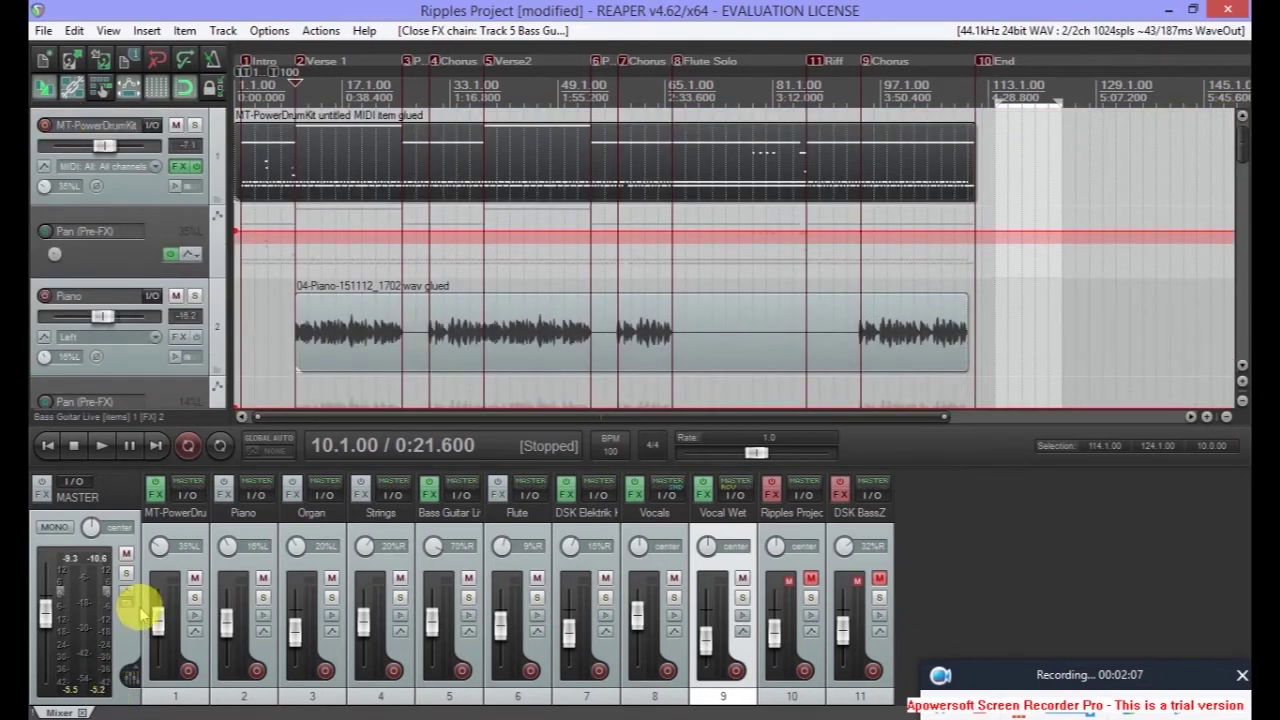
{"action": "left_click", "coordinate": [156, 490]}
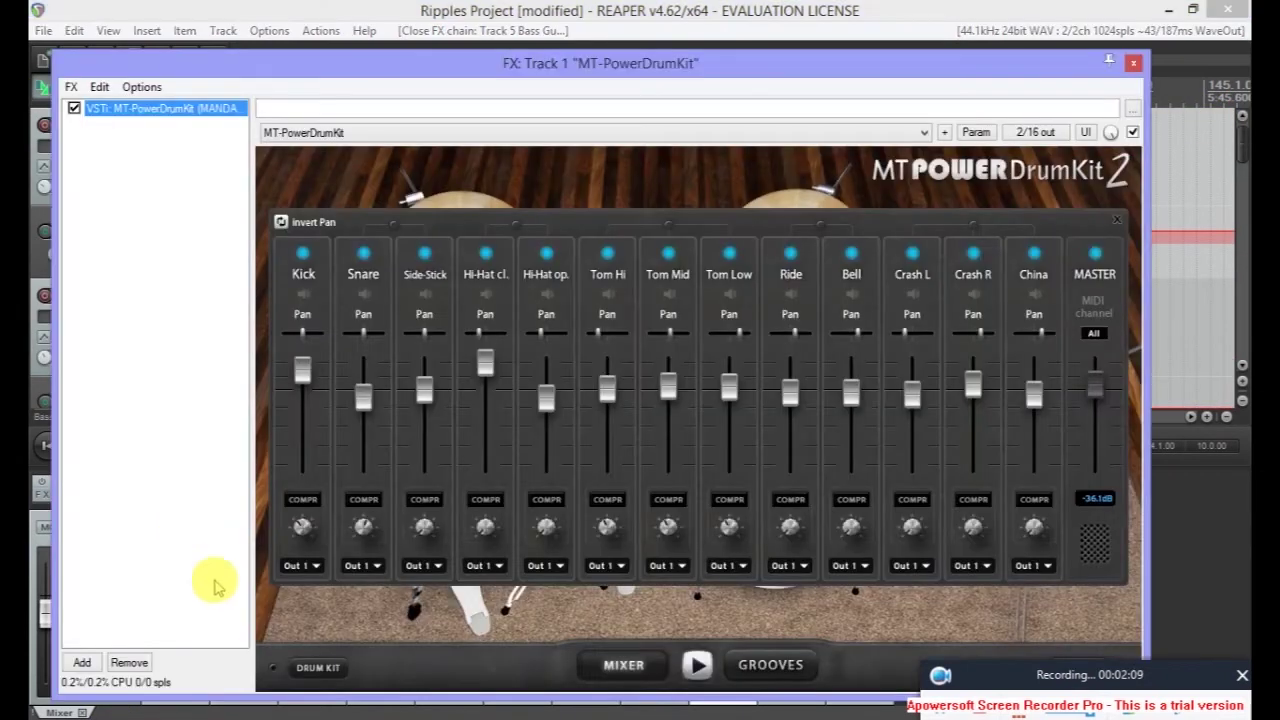
{"action": "left_click", "coordinate": [82, 662]}
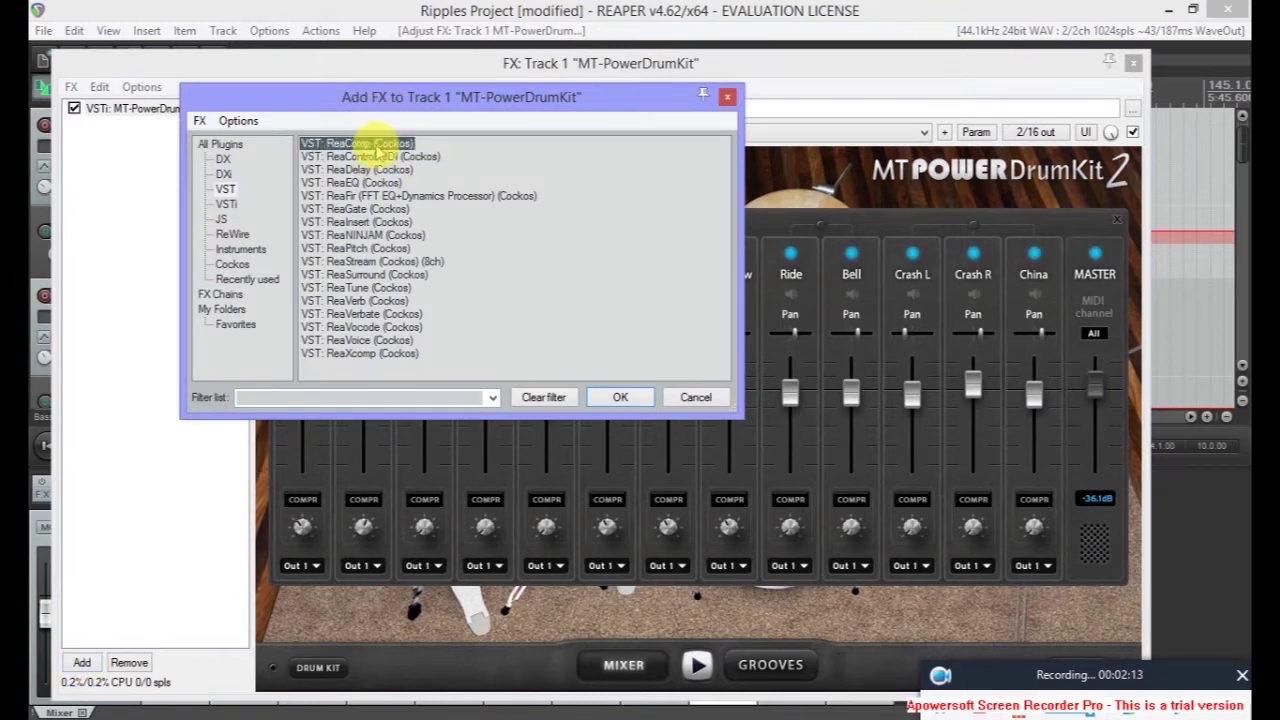
{"action": "left_click", "coordinate": [620, 397]}
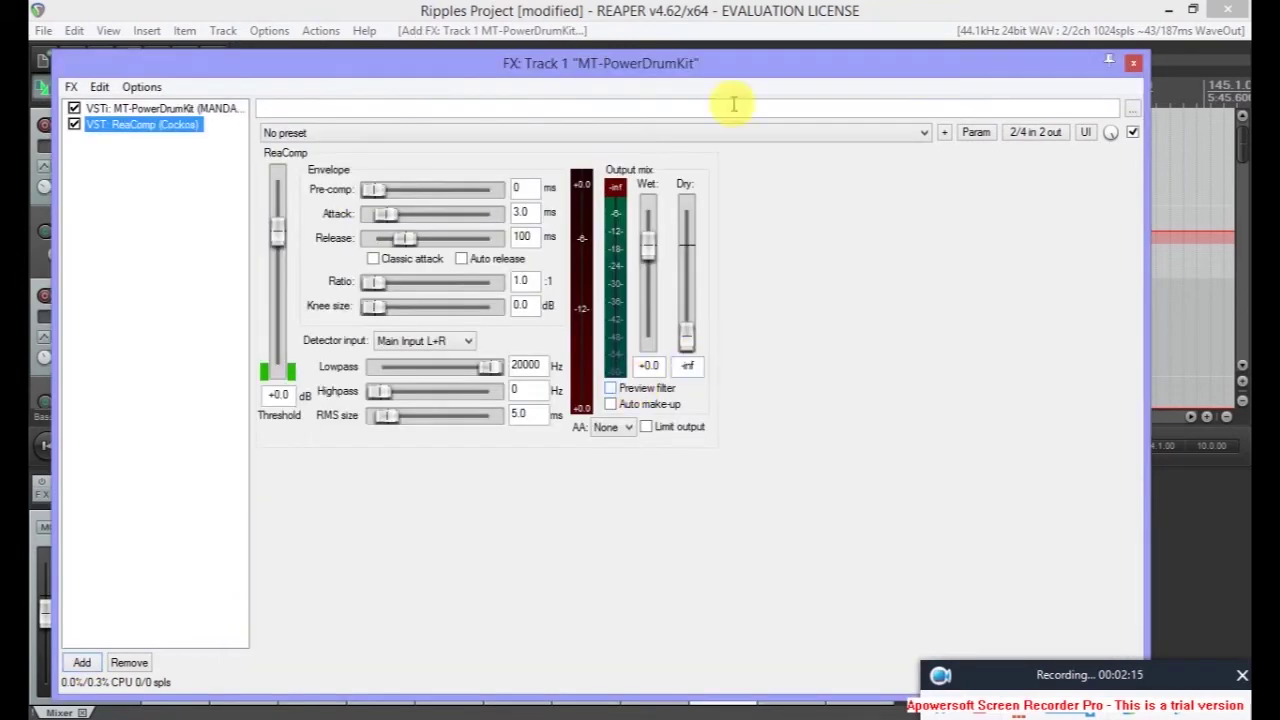
{"action": "left_click_drag", "start_coordinate": [457, 57], "coordinate": [675, 10]}
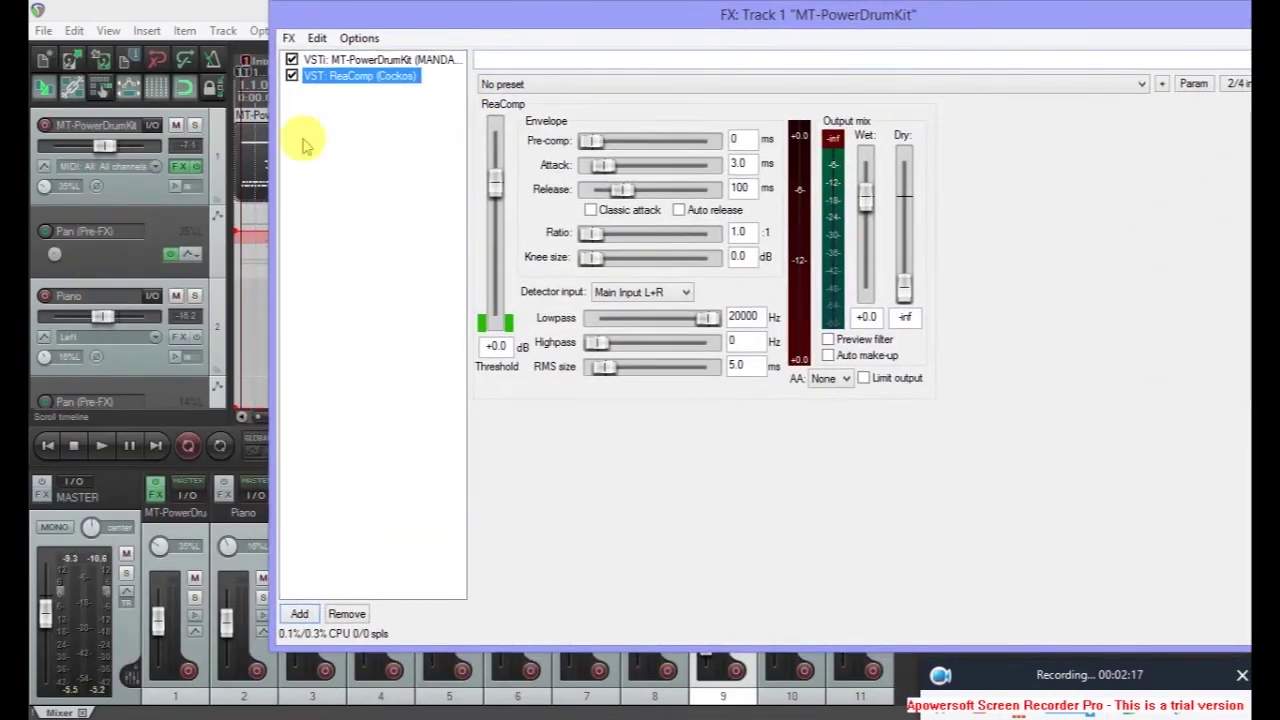
- Solo the drums and try stock HardRock and Death Metal kick presets with Auto make-up on
{"action": "left_click", "coordinate": [193, 126]}
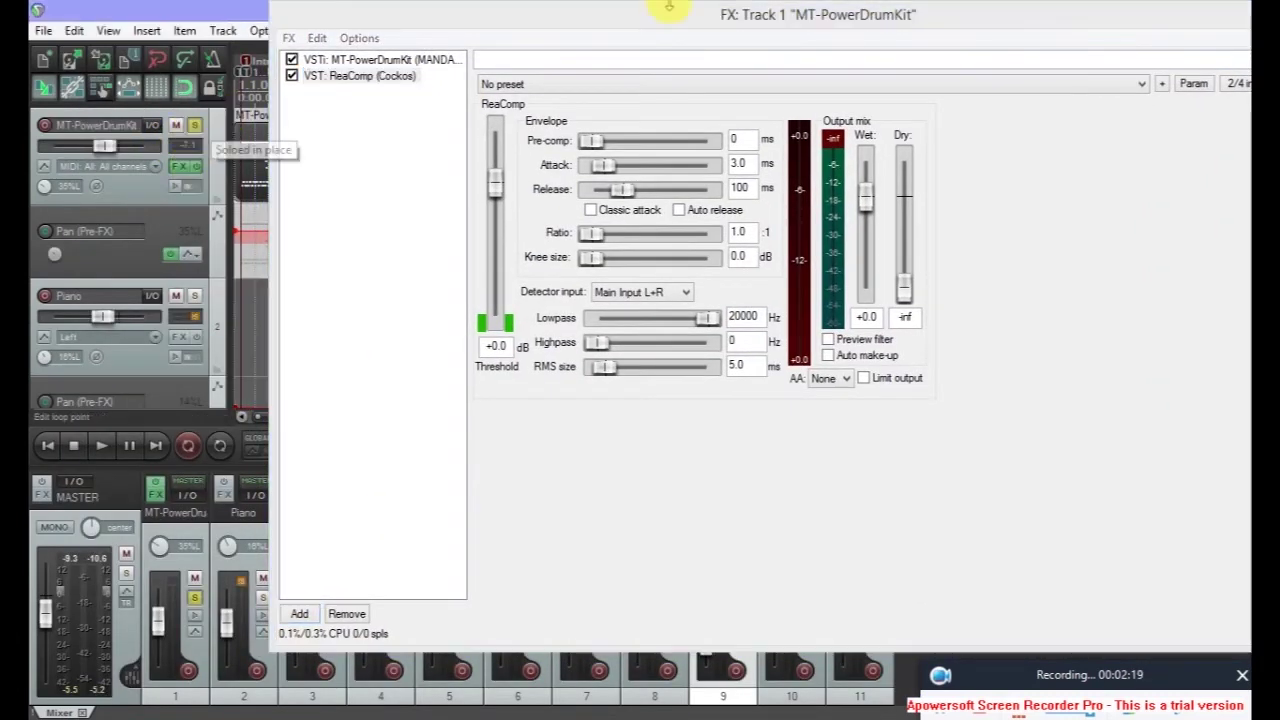
{"action": "key", "text": "space"}
{"action": "left_click", "coordinate": [1138, 84]}
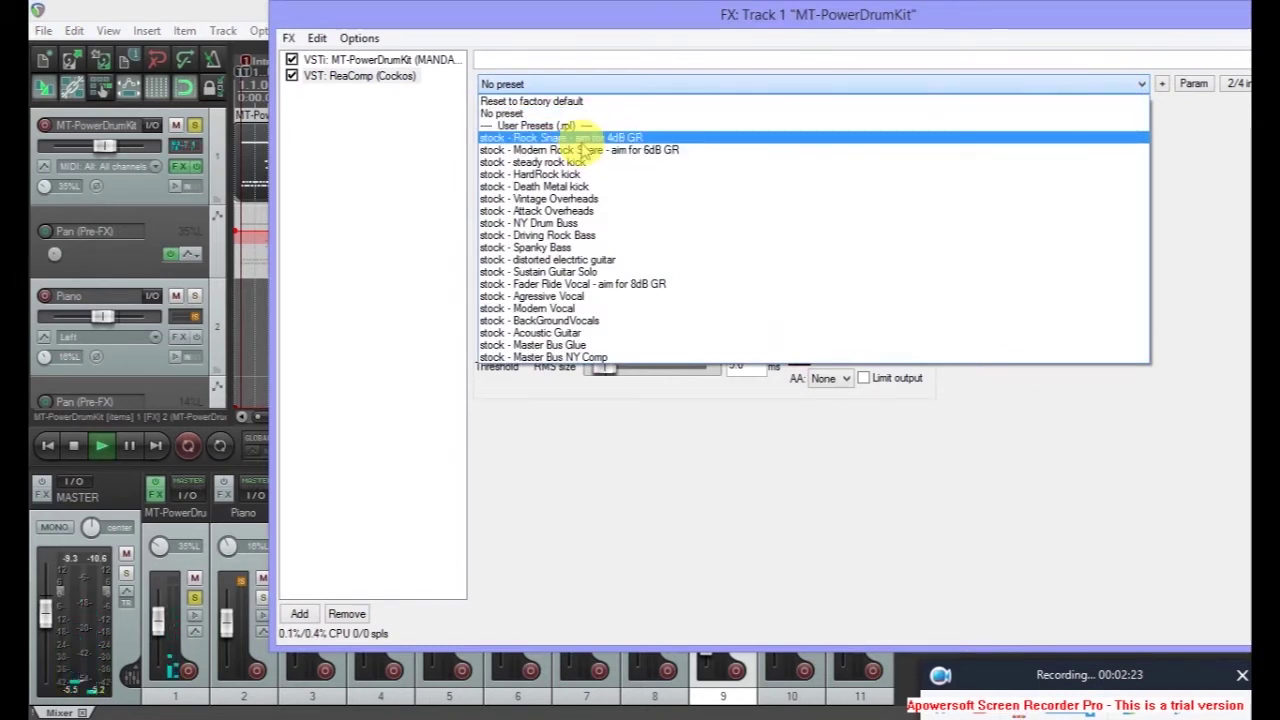
{"action": "left_click", "coordinate": [568, 174]}
{"action": "left_click", "coordinate": [645, 85]}
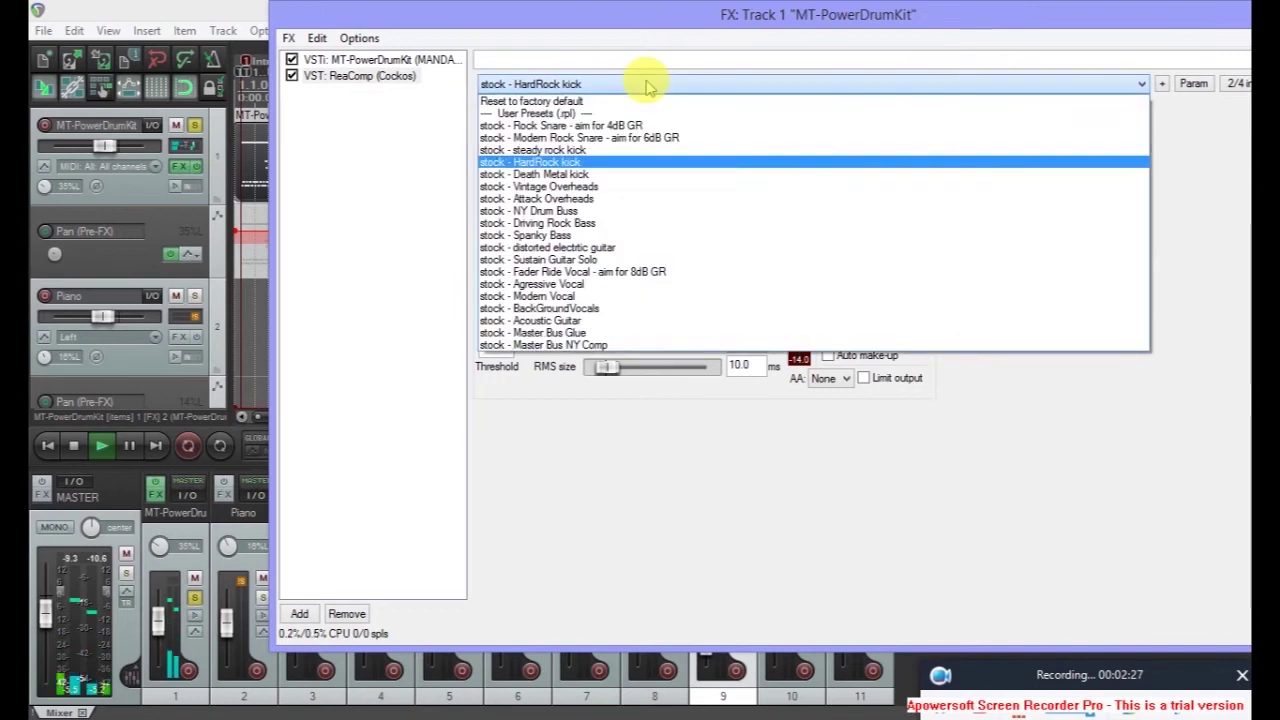
{"action": "left_click", "coordinate": [625, 175]}
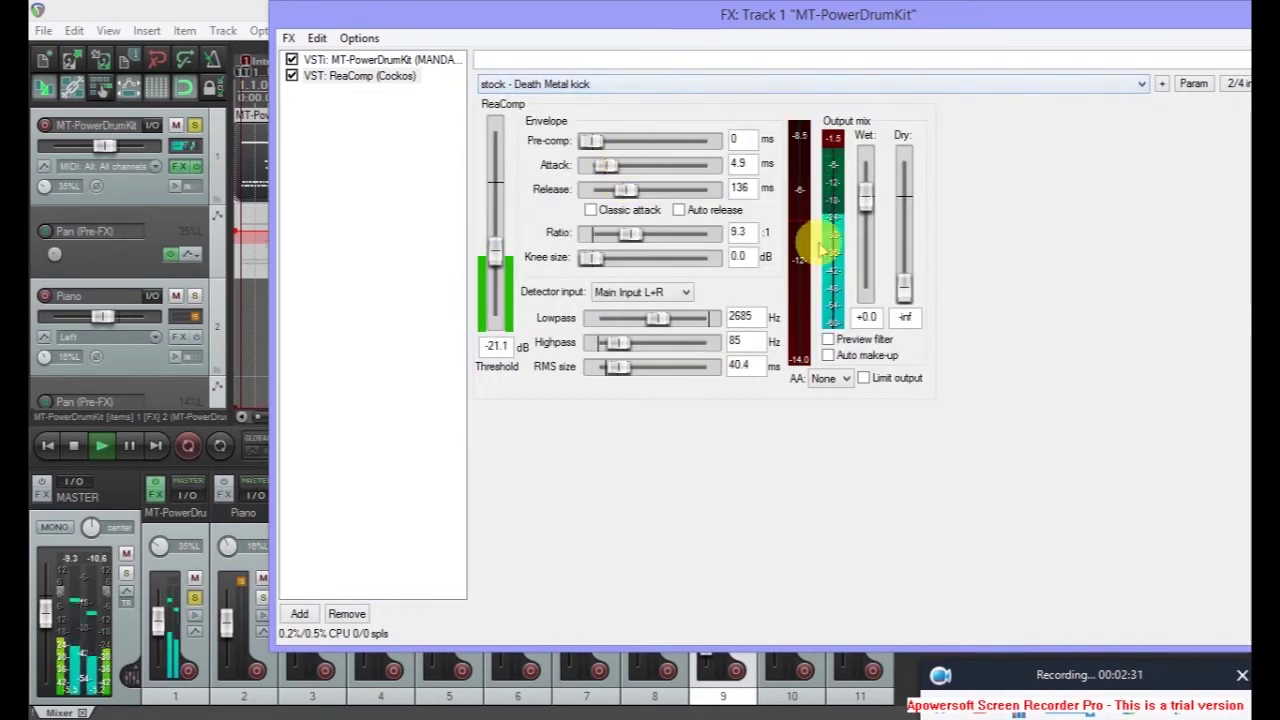
{"action": "left_click", "coordinate": [828, 356]}
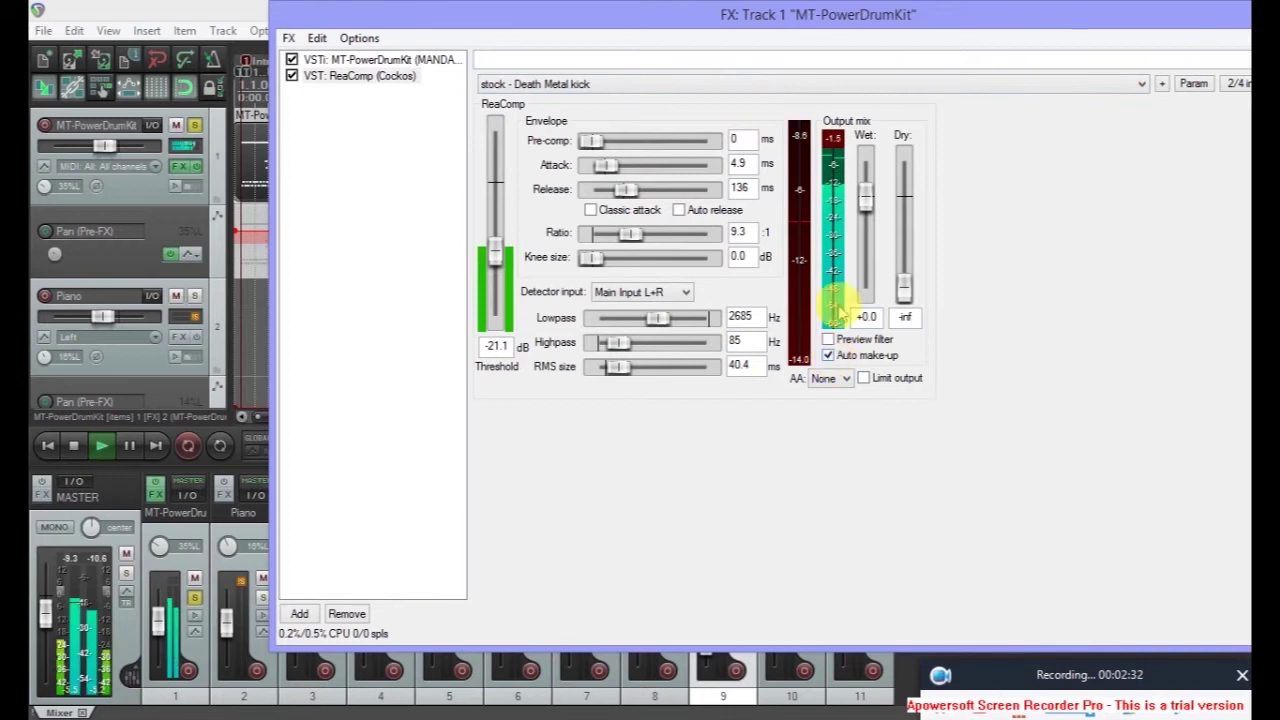
{"action": "left_click", "coordinate": [673, 90]}
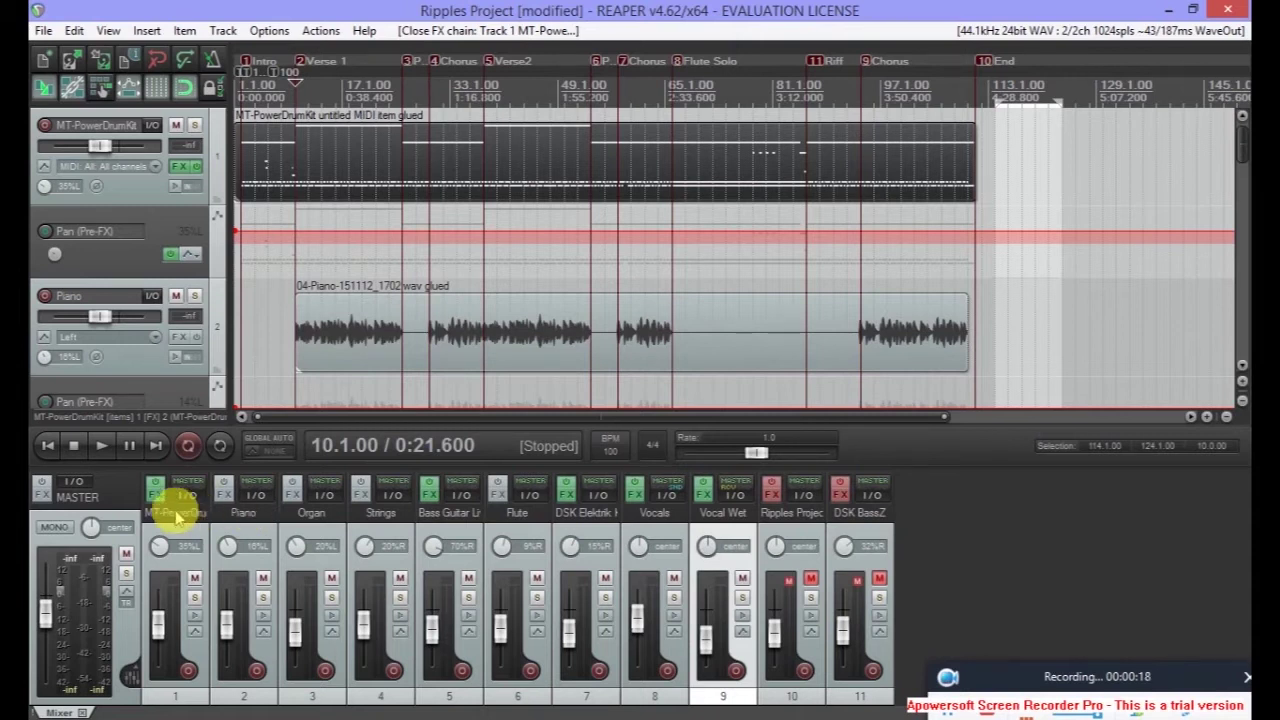
- Add ReaEQ after ReaComp on the MT-PowerDrumKit track
{"action": "left_click", "coordinate": [155, 491]}
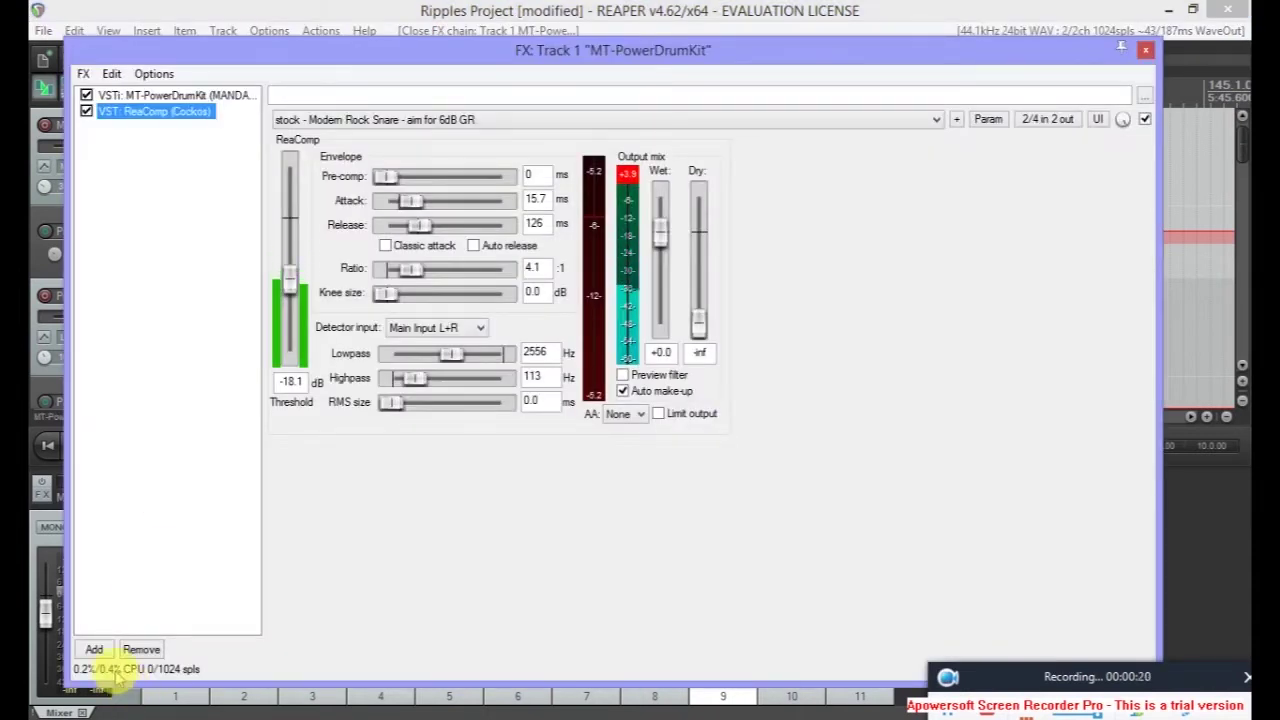
{"action": "left_click", "coordinate": [94, 649]}
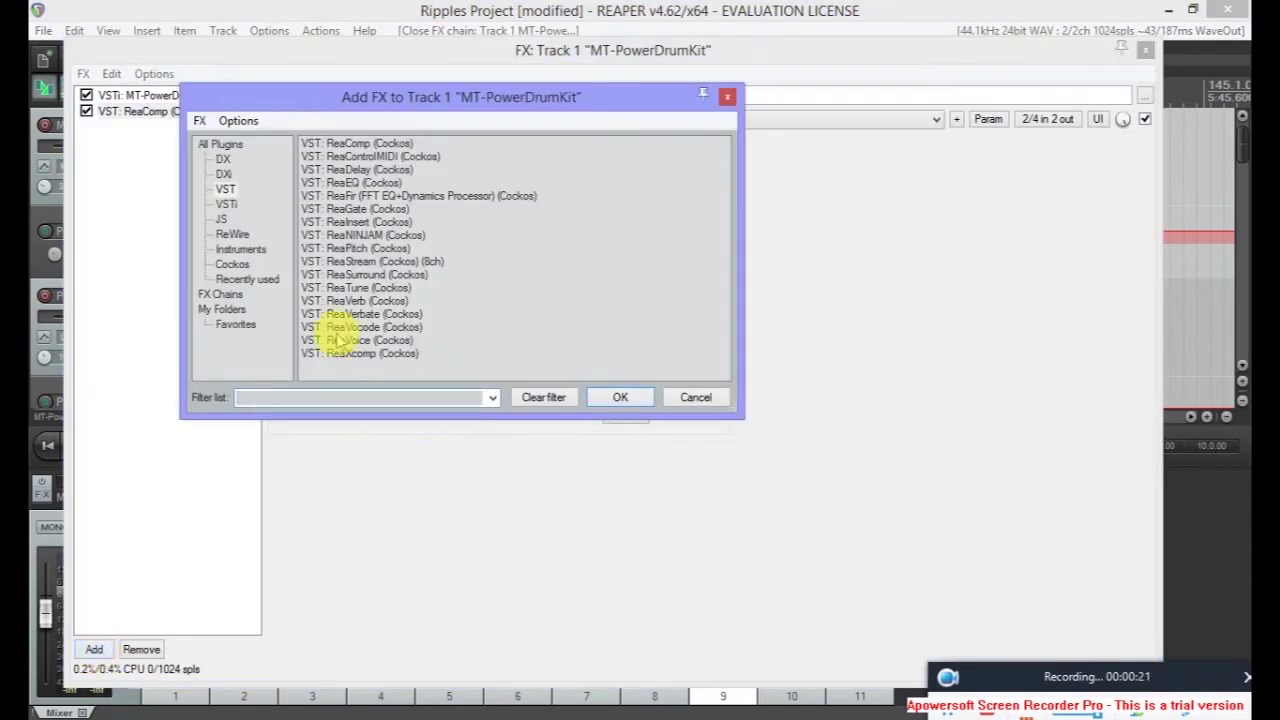
{"action": "left_click", "coordinate": [352, 183]}
{"action": "left_click", "coordinate": [618, 397]}
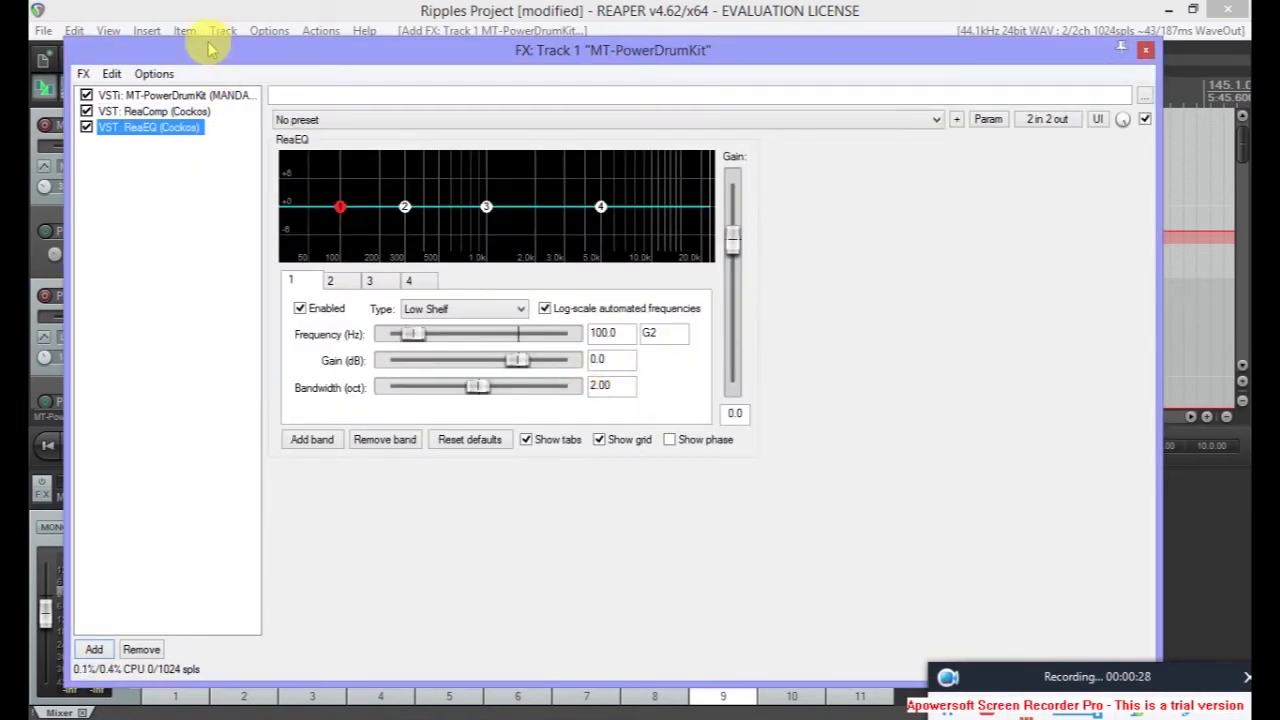
- Browse ReaEQ presets and settle on stock - Basic 11 band Kick
{"action": "left_click", "coordinate": [326, 120]}
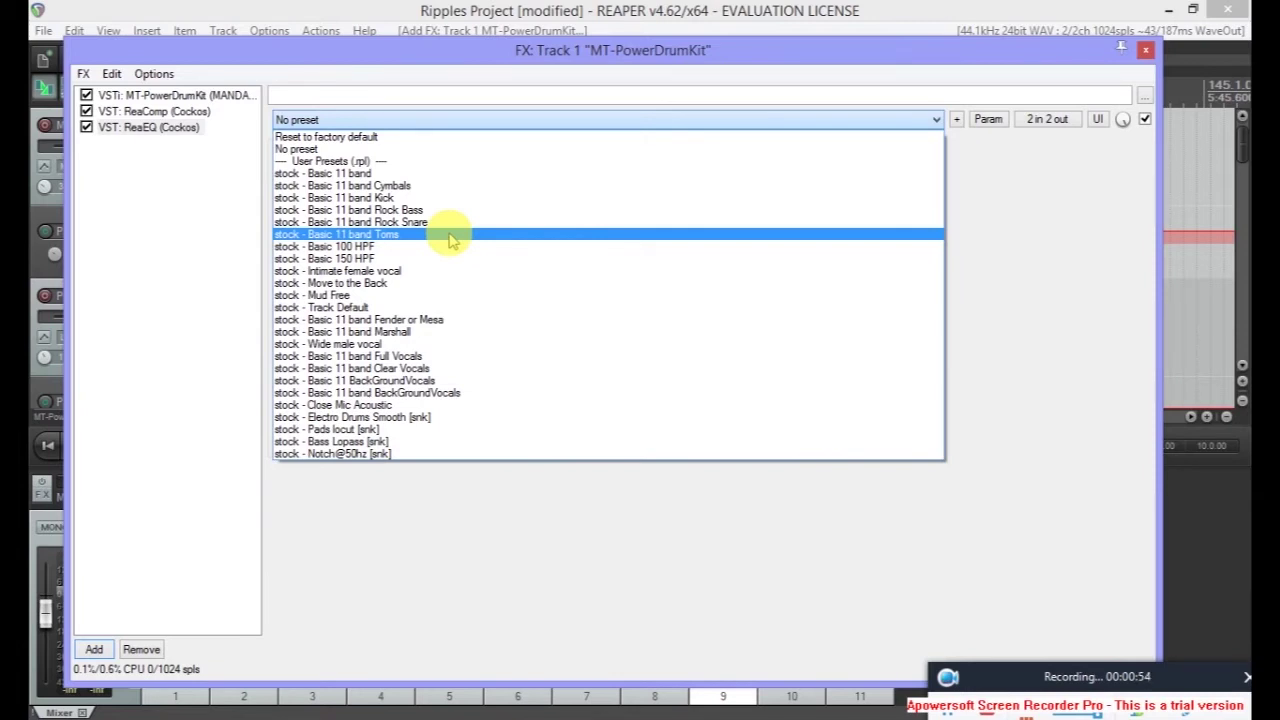
{"action": "left_click", "coordinate": [376, 50]}
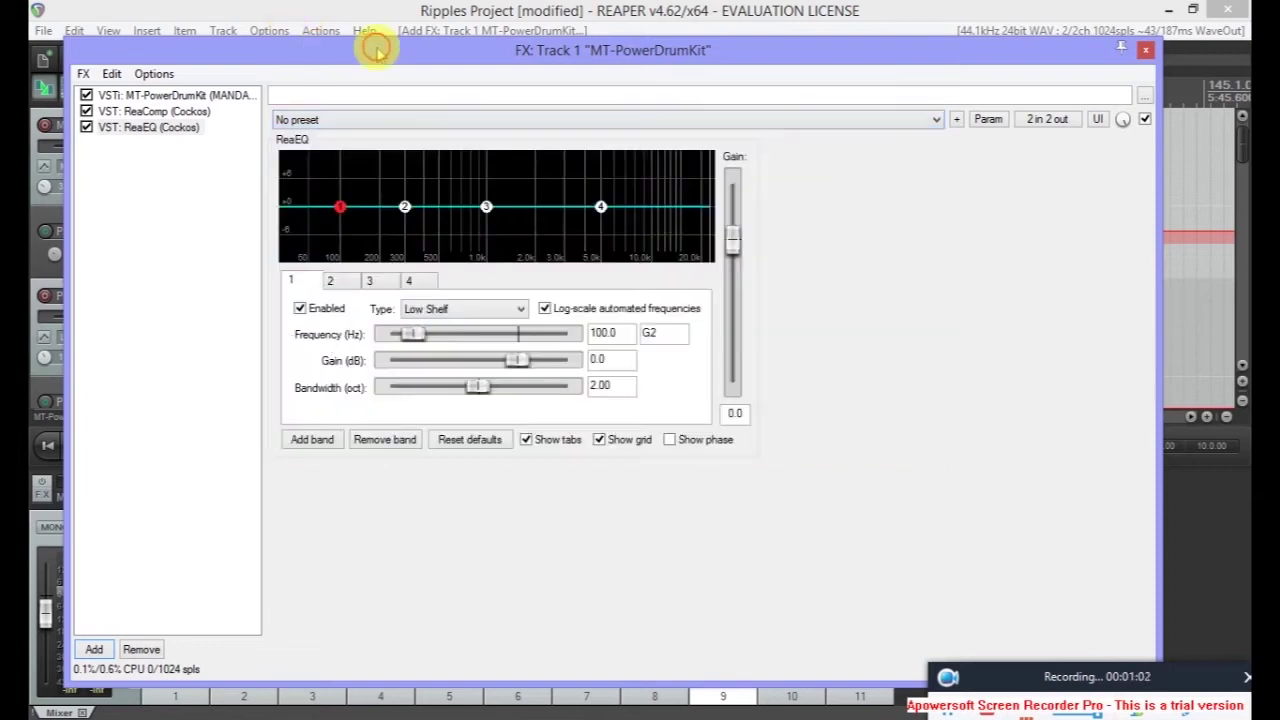
{"action": "left_click", "coordinate": [338, 121]}
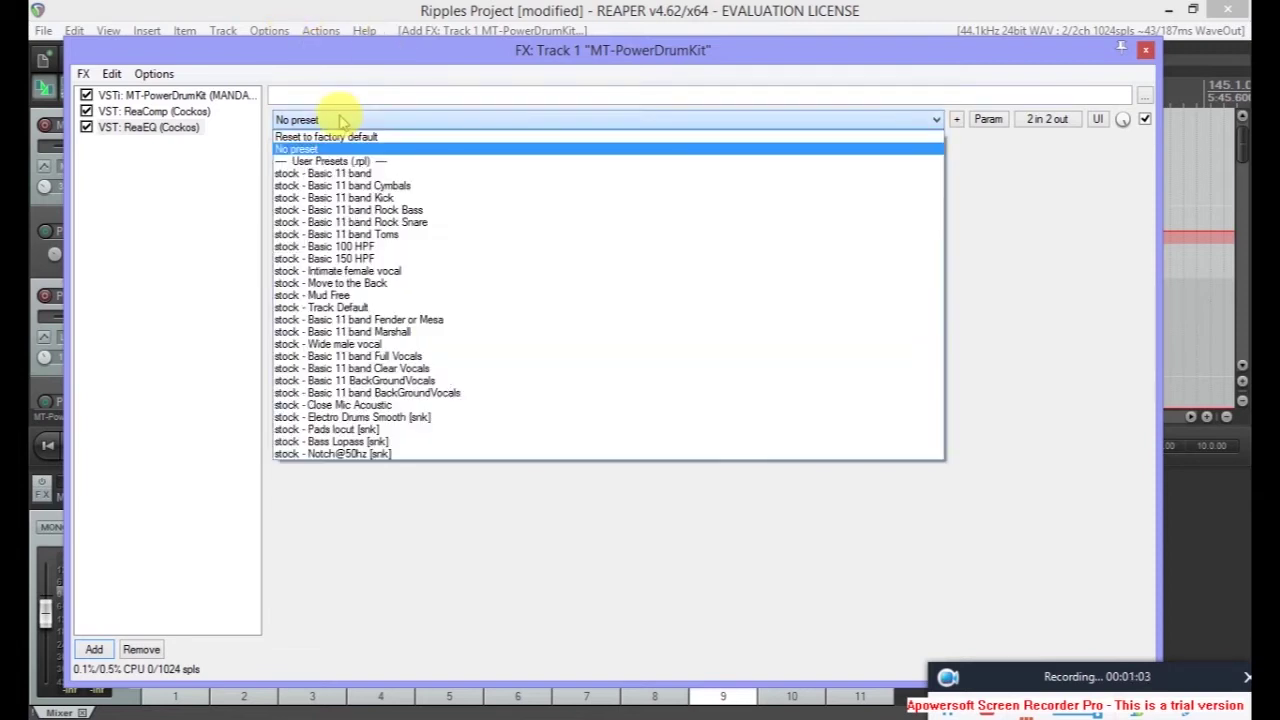
{"action": "left_click", "coordinate": [358, 50]}
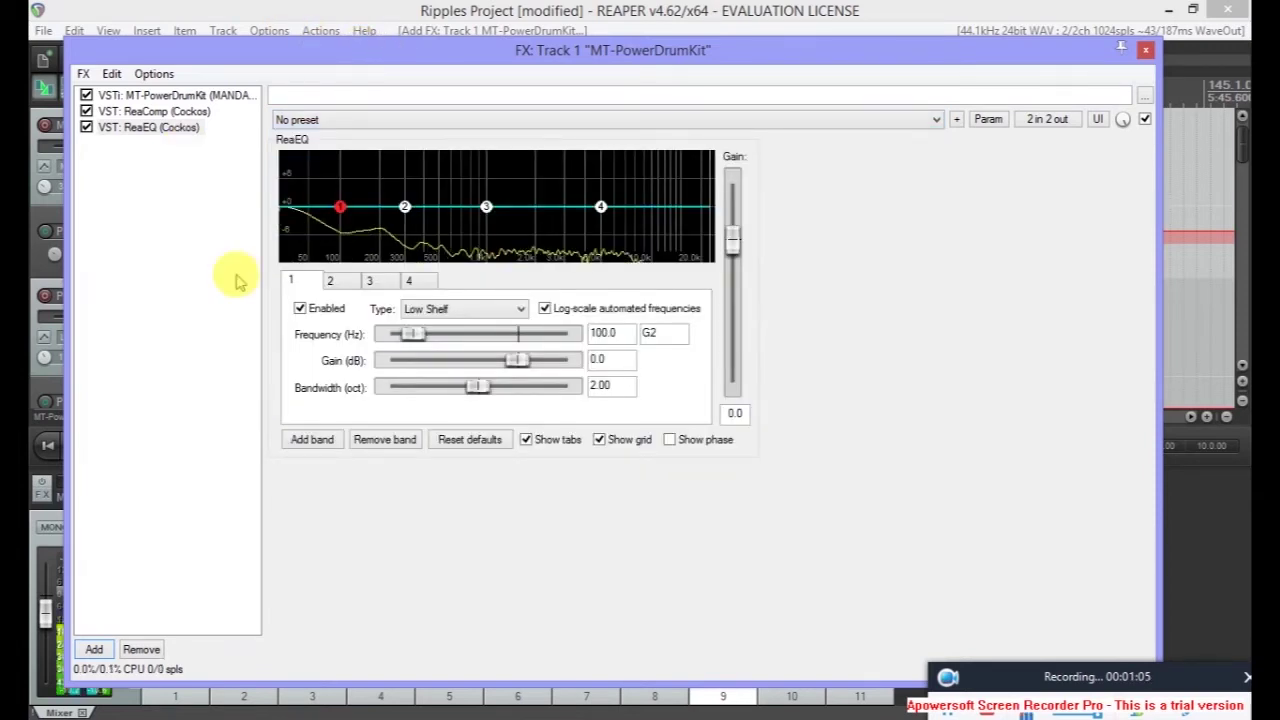
{"action": "left_click", "coordinate": [364, 121]}
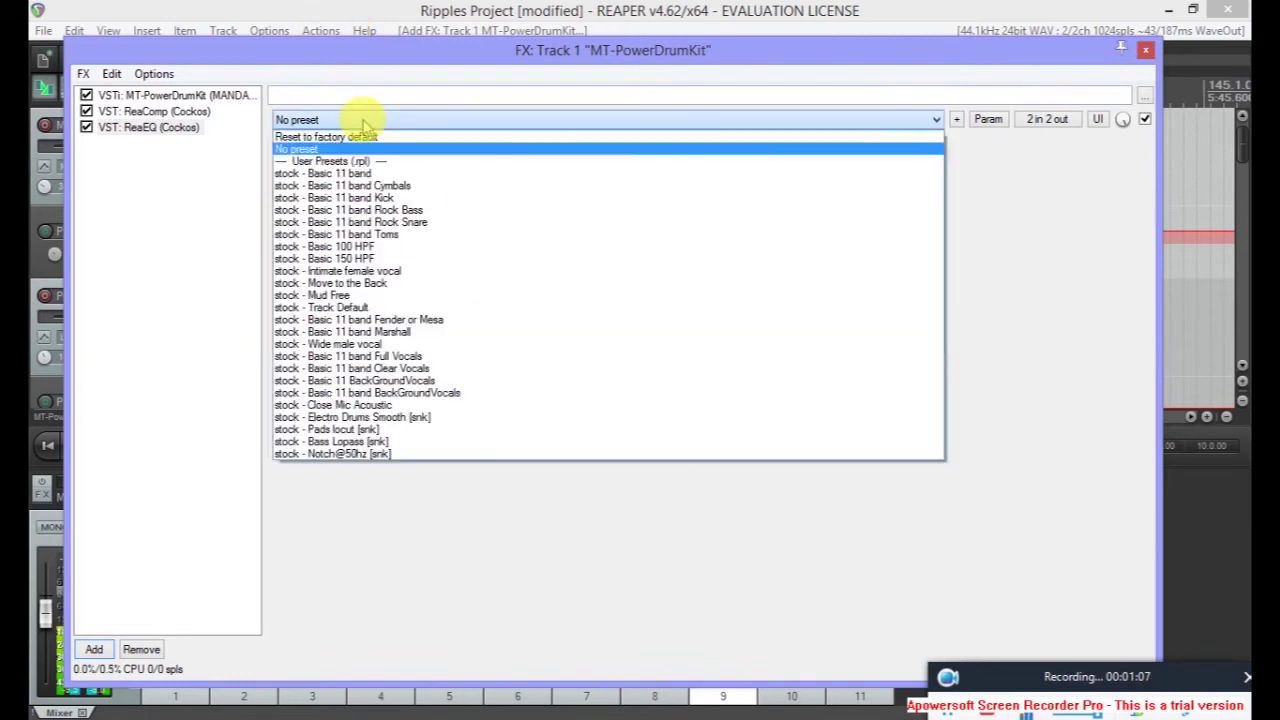
{"action": "left_click", "coordinate": [360, 173]}
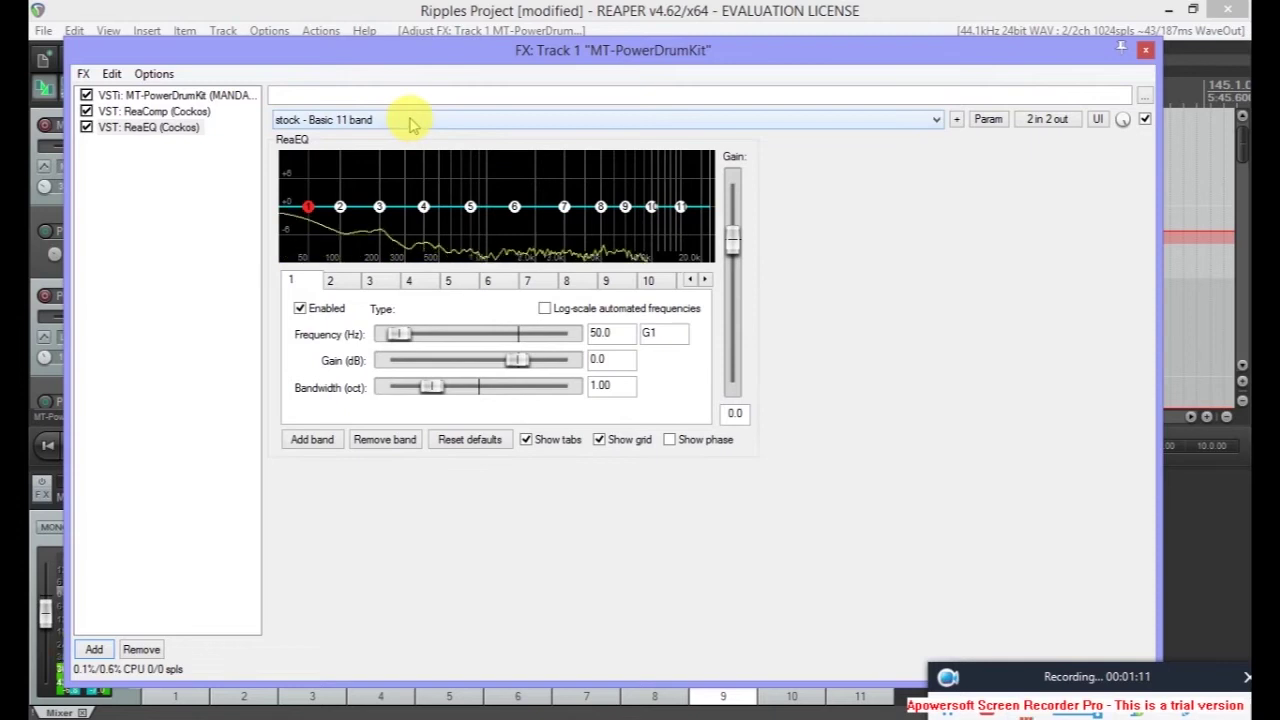
{"action": "left_click", "coordinate": [410, 121]}
{"action": "left_click", "coordinate": [412, 186]}
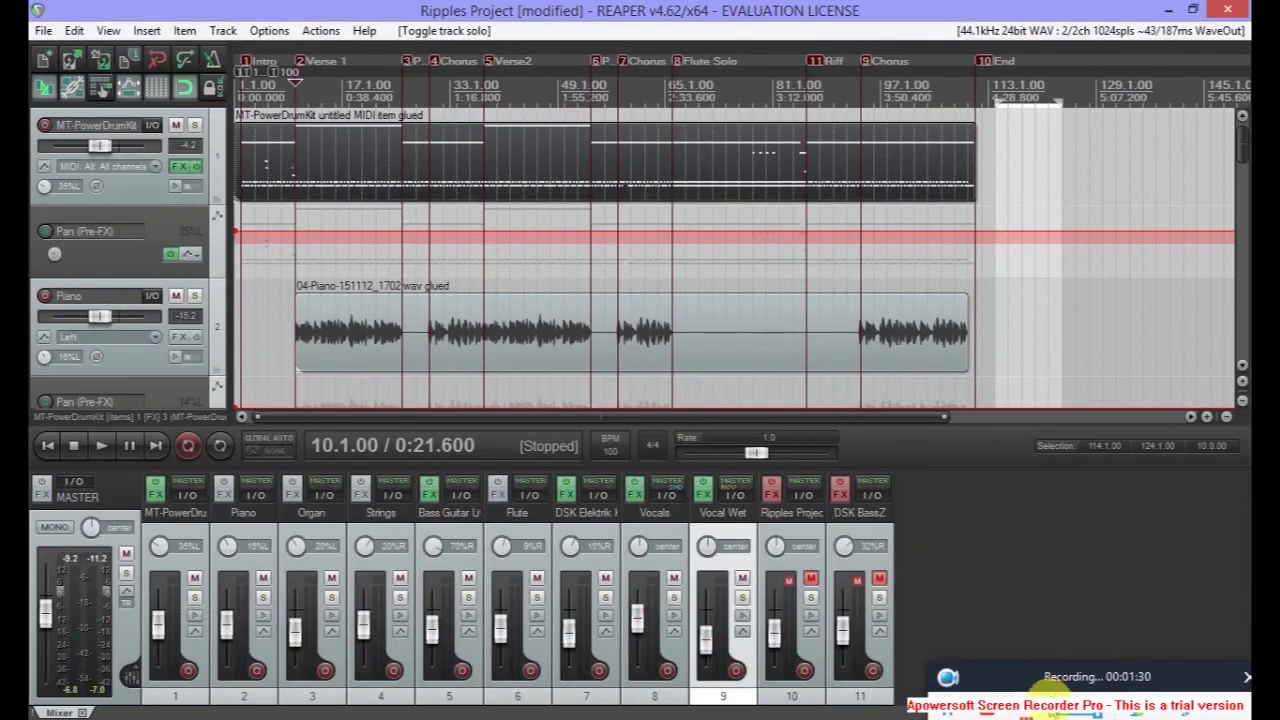
- Select the Piano track from its mixer channel strip
{"action": "left_click", "coordinate": [1035, 680]}
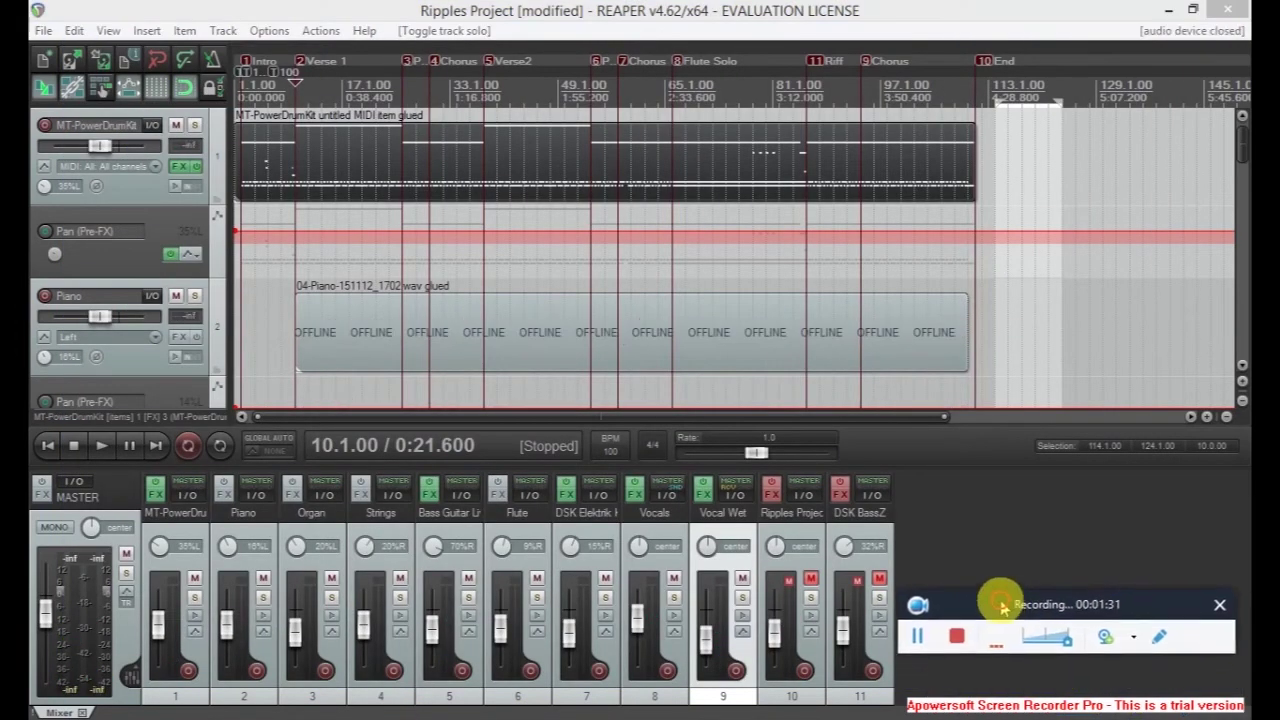
{"action": "left_click", "coordinate": [900, 8]}
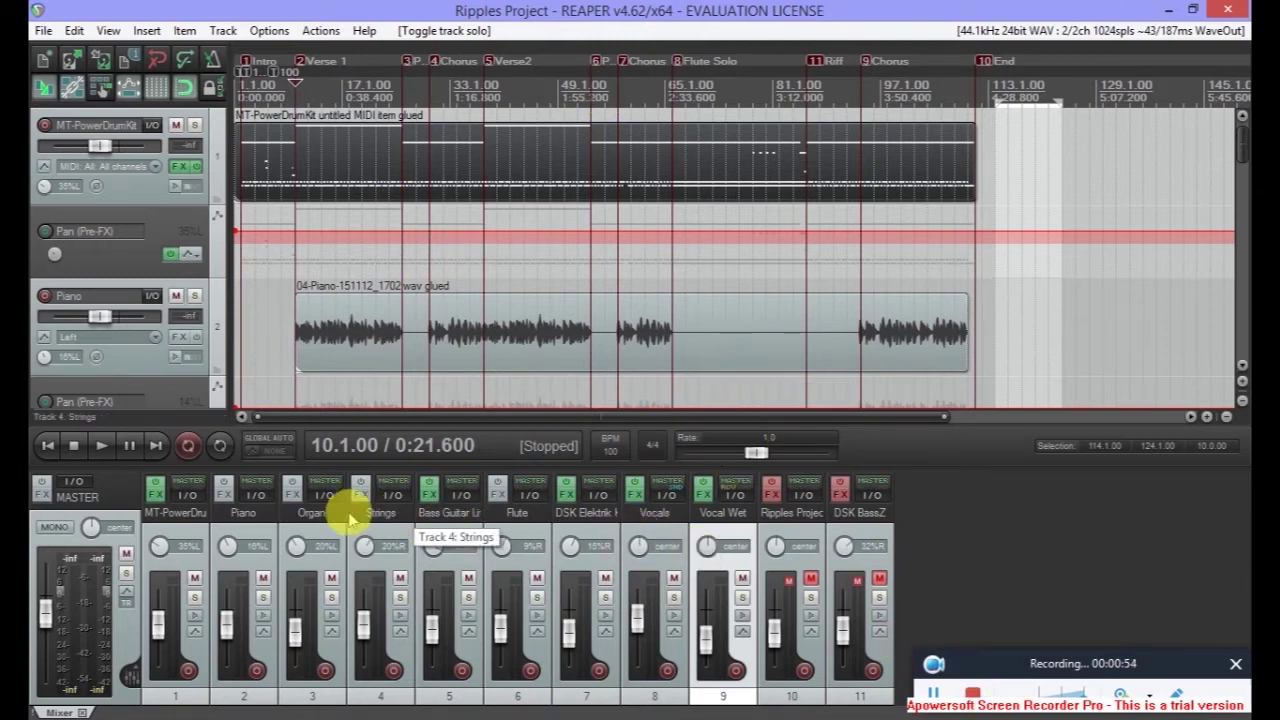
- Insert new tracks named Piano Wet, Organ Wet and Strings Wet after Piano, Organ and Strings
{"action": "left_click", "coordinate": [238, 515]}
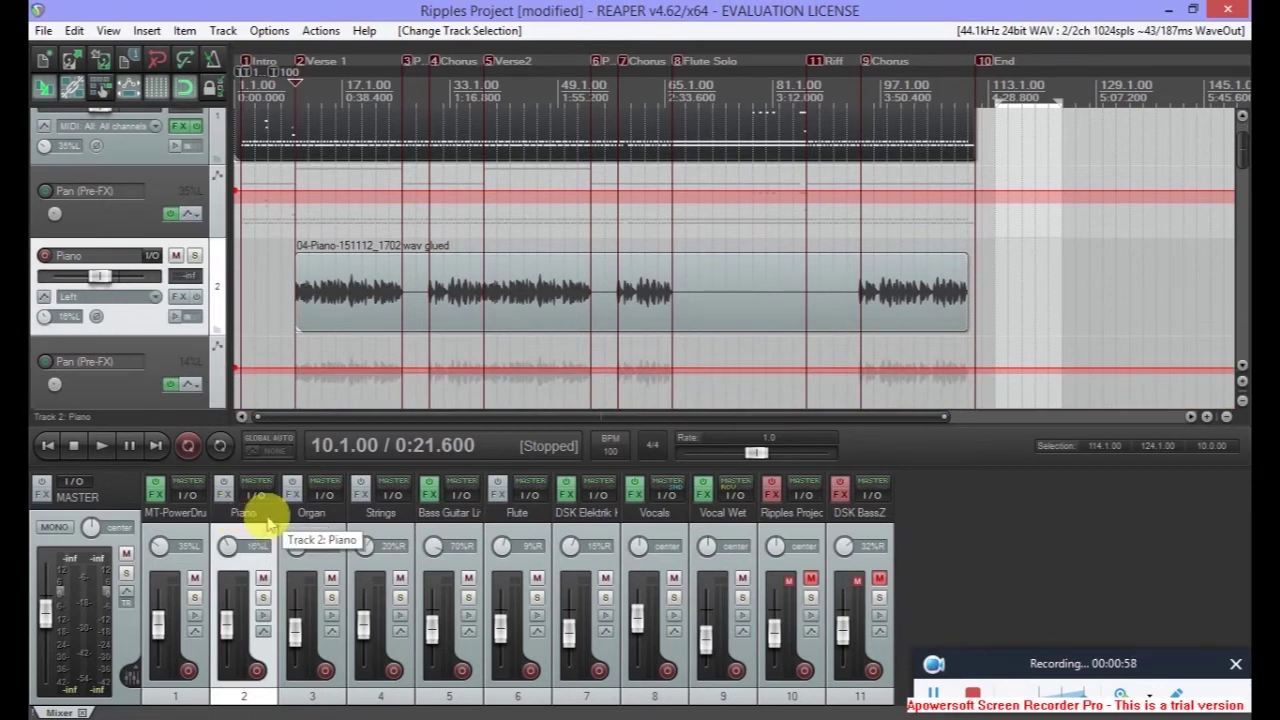
{"action": "key", "text": "ctrl+t"}
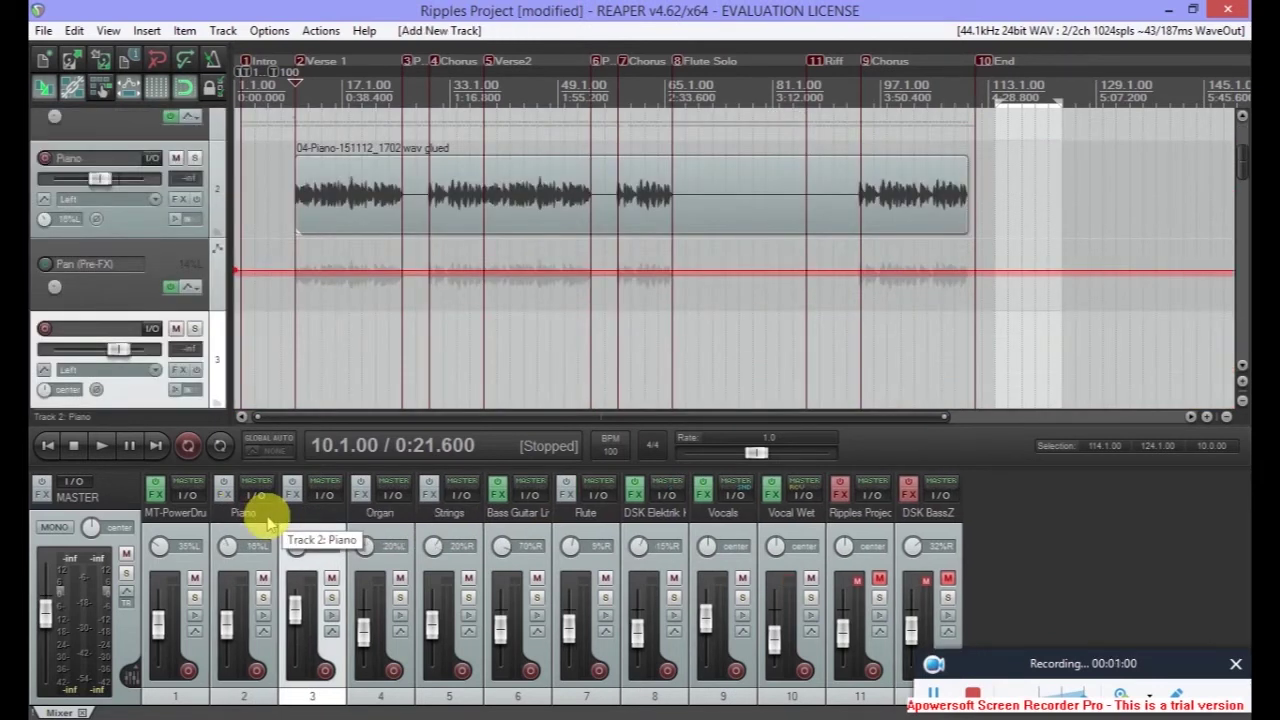
{"action": "double_click", "coordinate": [83, 330]}
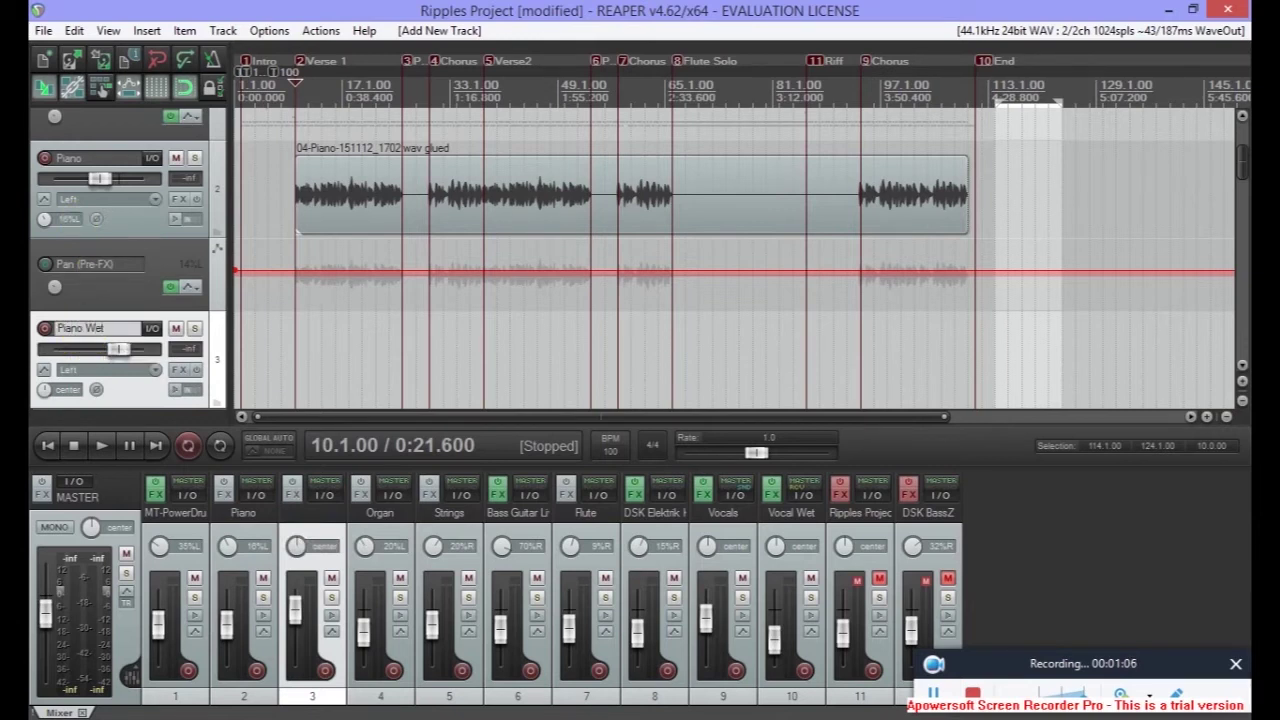
{"action": "left_click", "coordinate": [400, 516]}
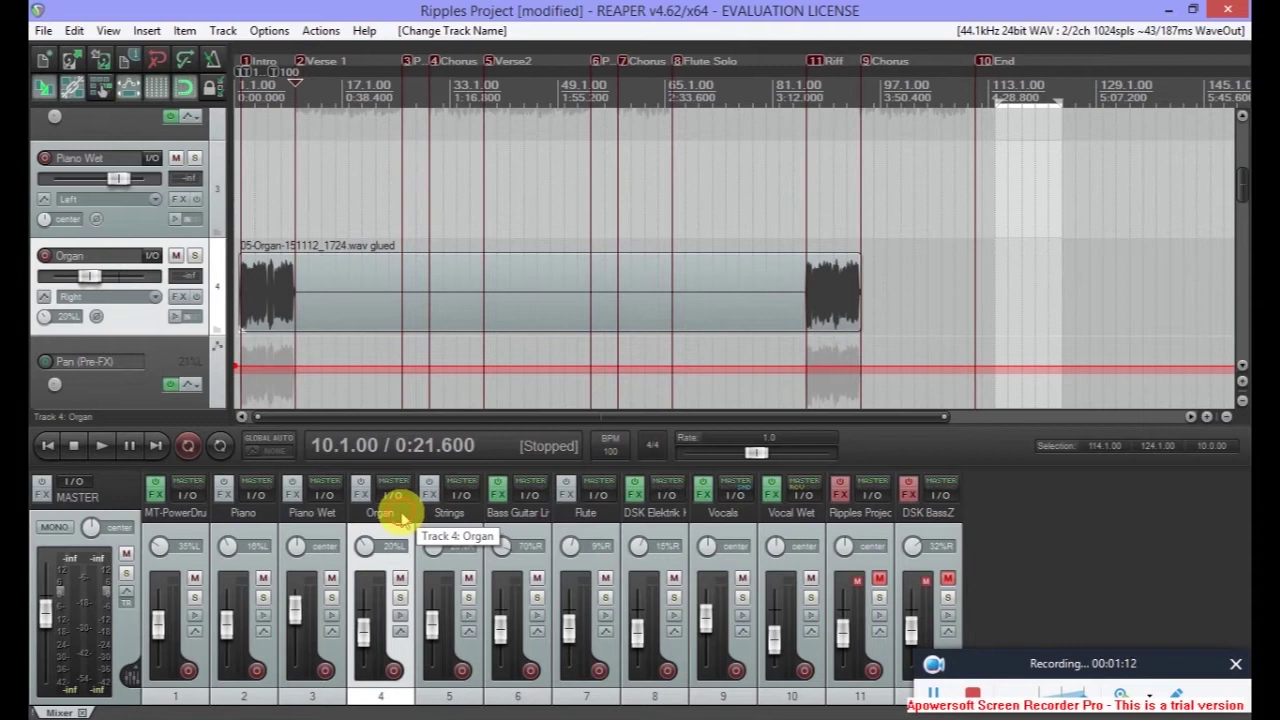
{"action": "key", "text": "ctrl+t"}
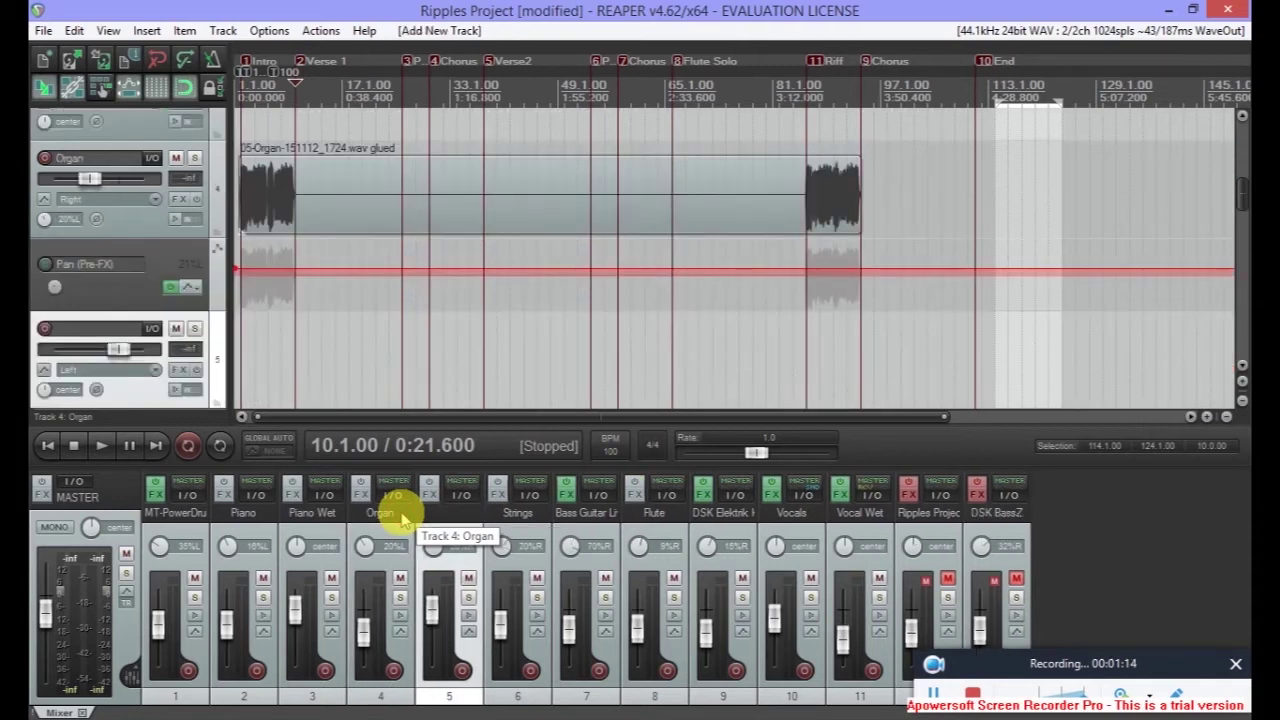
{"action": "double_click", "coordinate": [74, 333]}
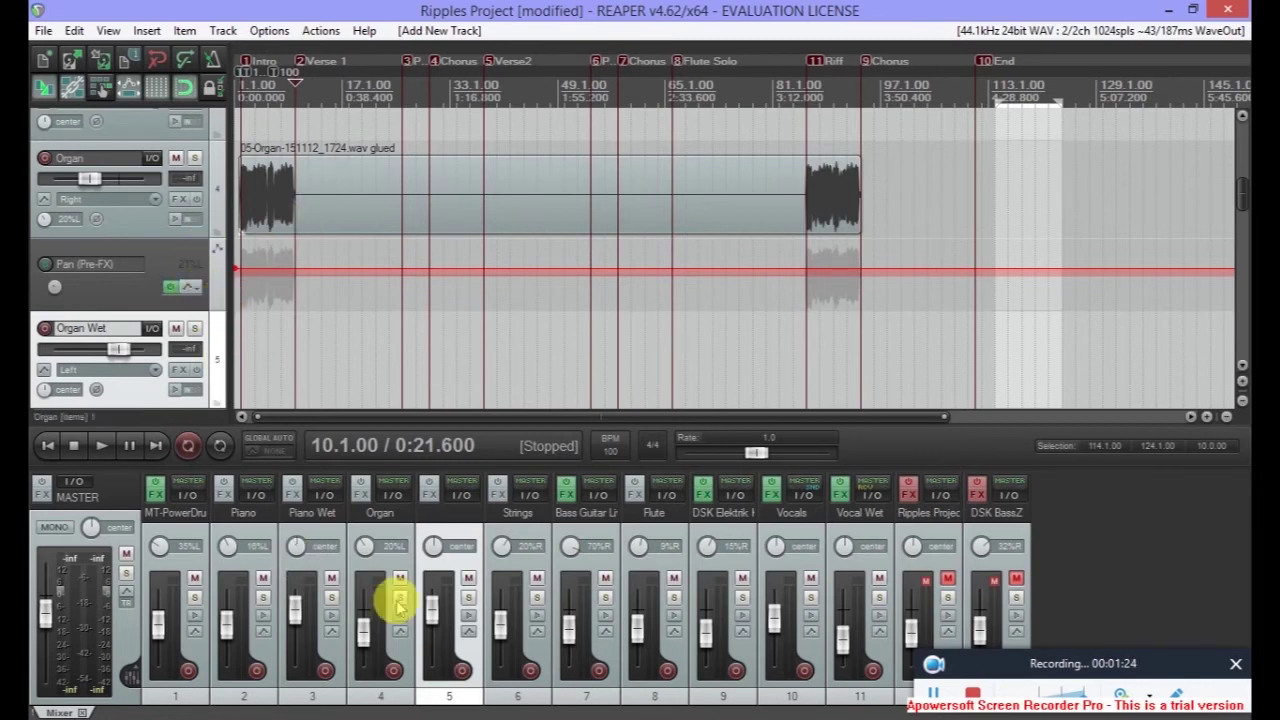
{"action": "key", "text": "Return"}
{"action": "left_click", "coordinate": [528, 537]}
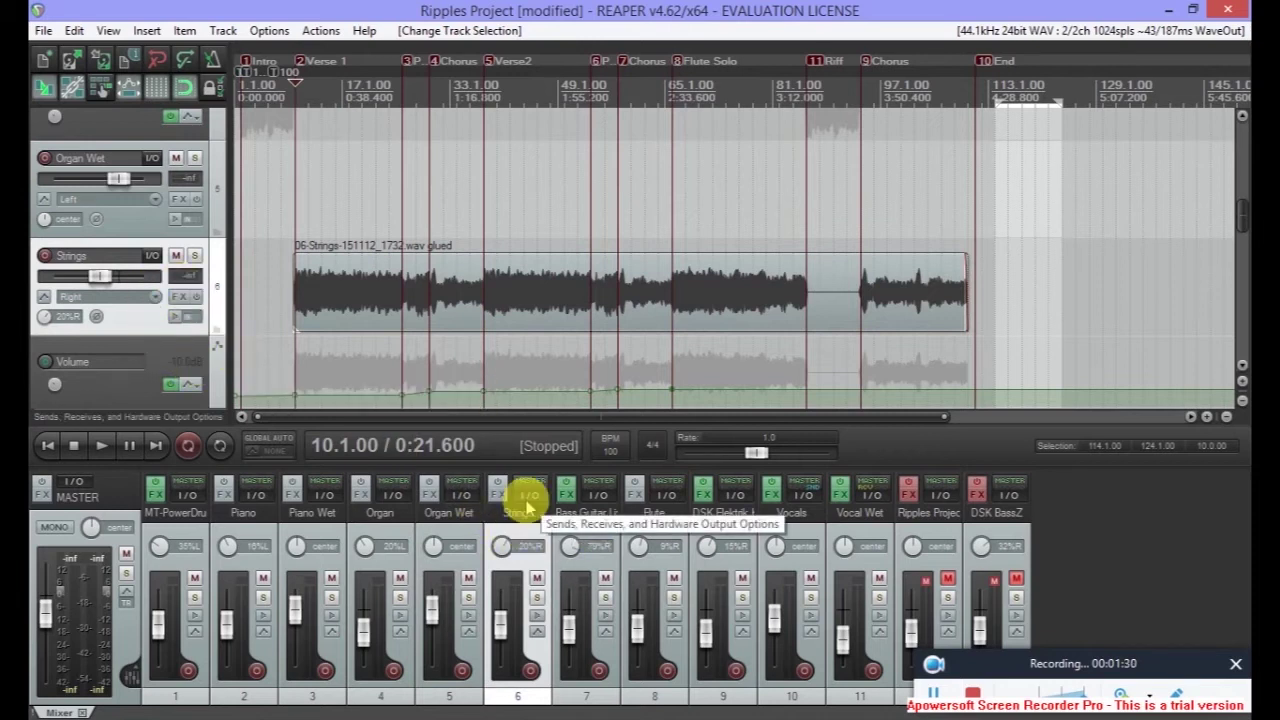
{"action": "key", "text": "ctrl+t"}
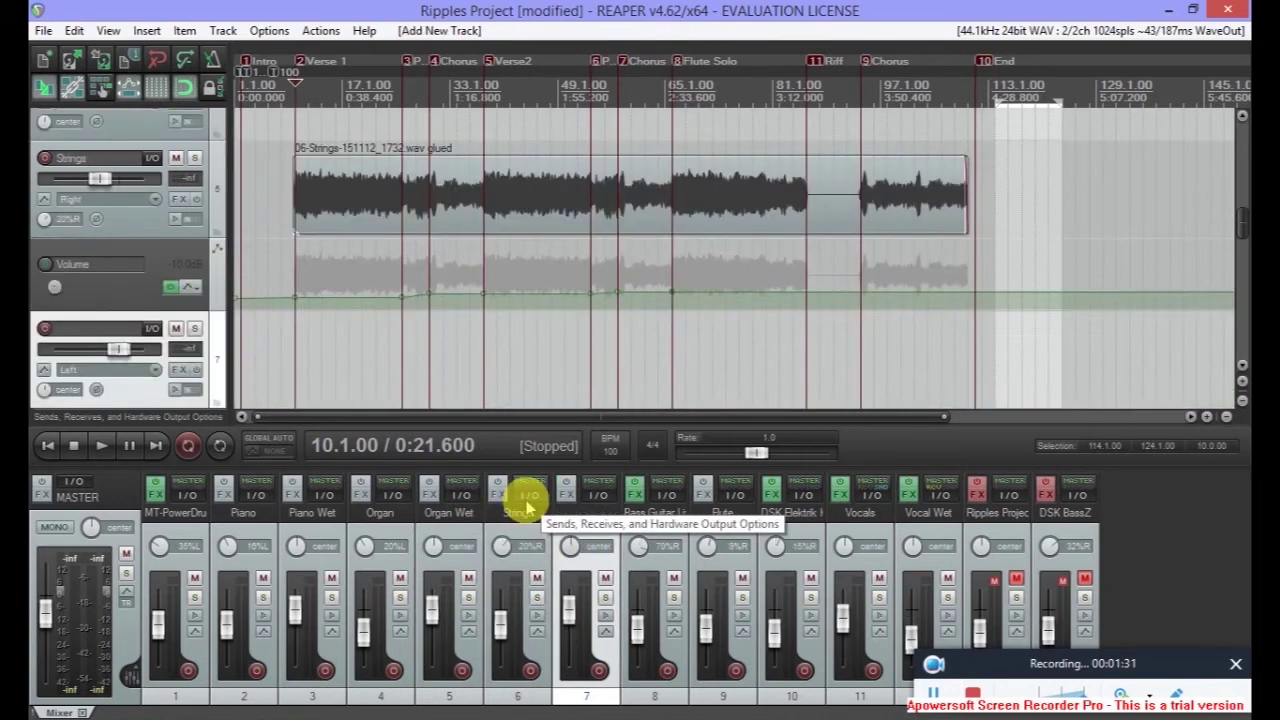
{"action": "double_click", "coordinate": [88, 330]}
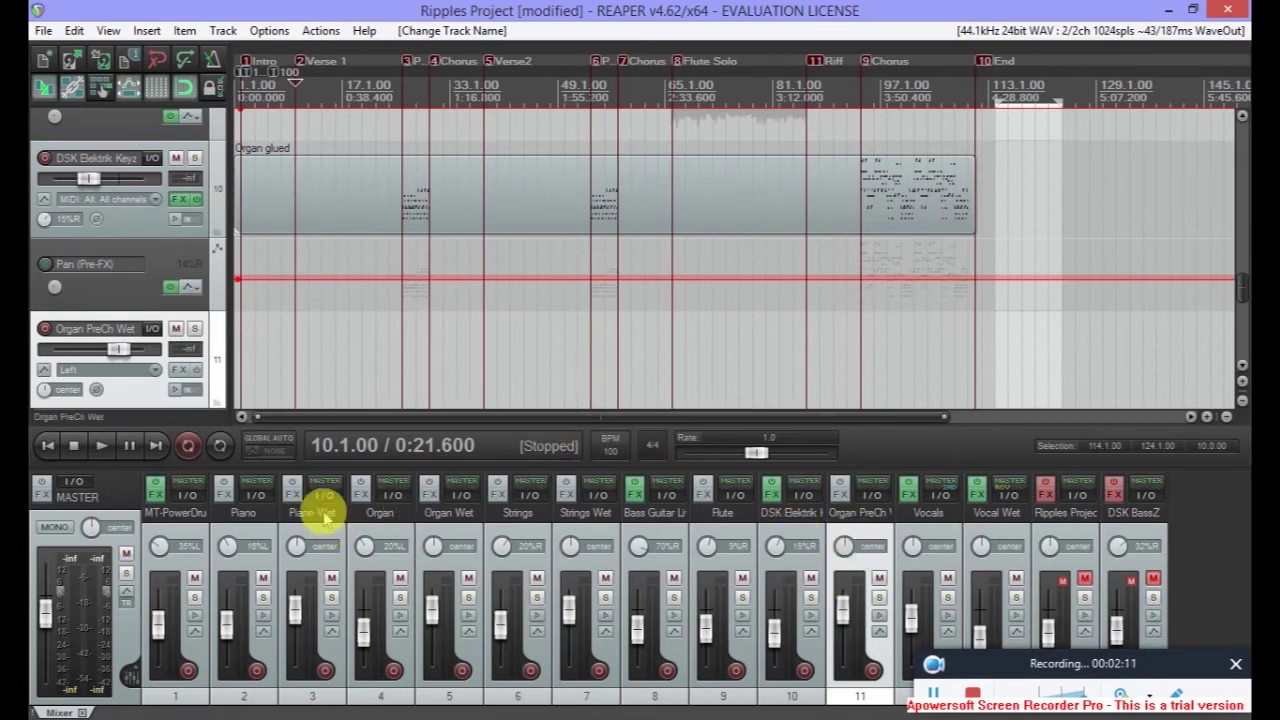
- Add a send from the Piano track to 3: Piano Wet at 0.00 dB
{"action": "left_click", "coordinate": [243, 520]}
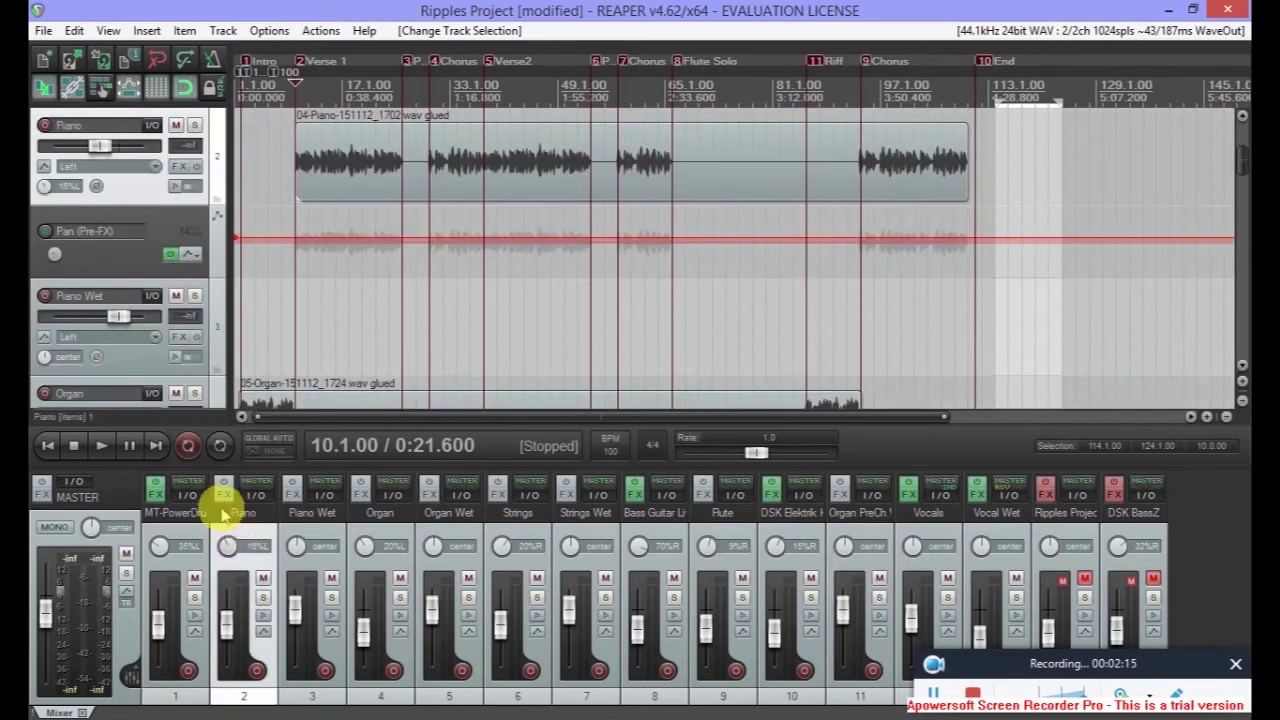
{"action": "left_click", "coordinate": [253, 497]}
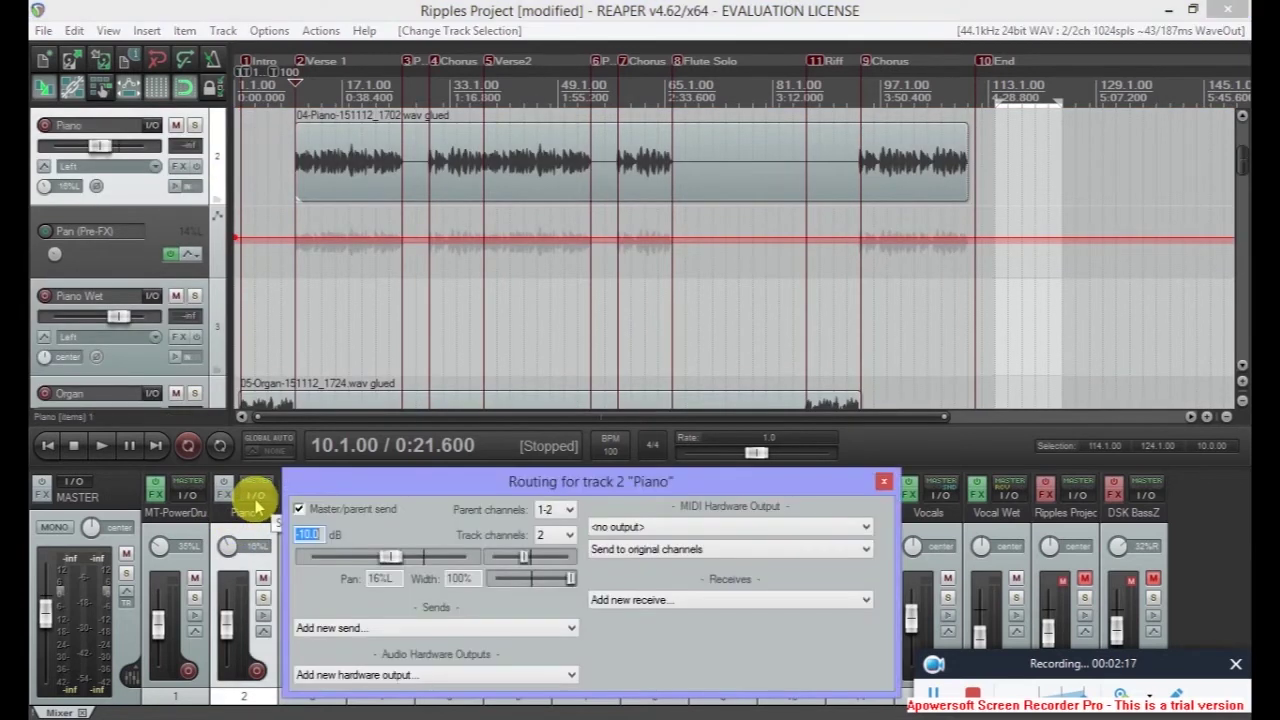
{"action": "left_click", "coordinate": [468, 627]}
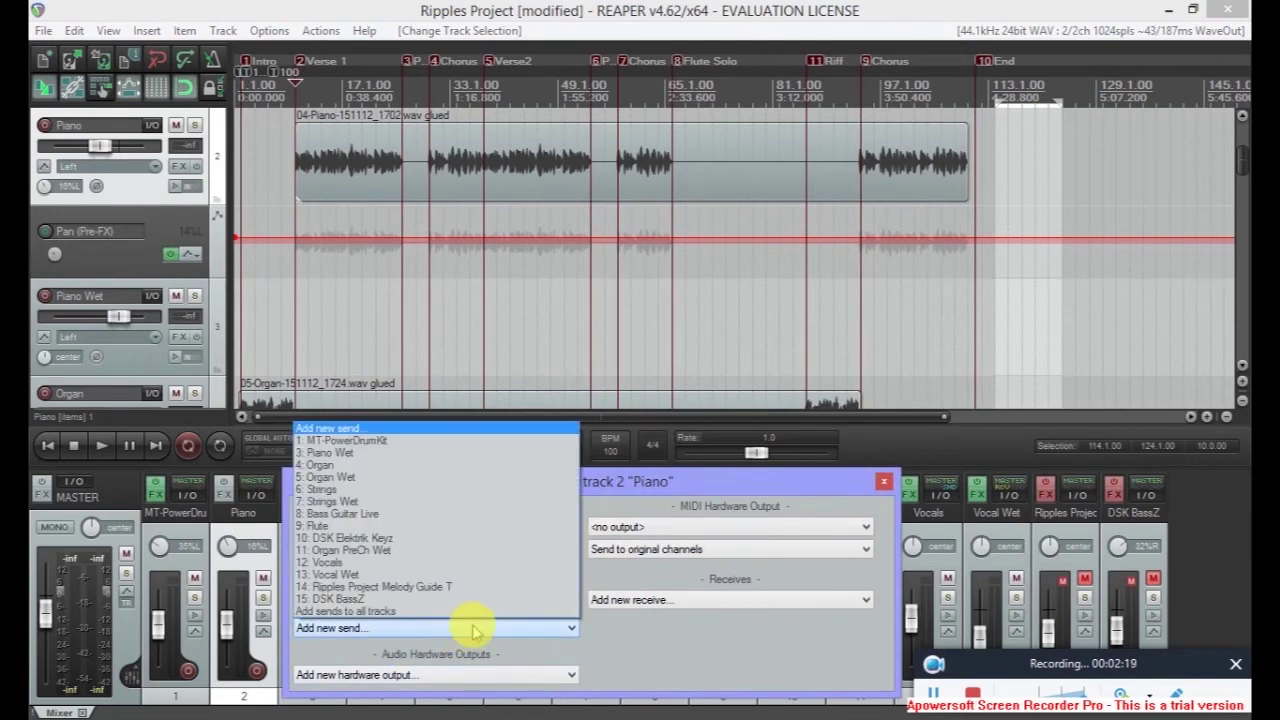
{"action": "left_click", "coordinate": [429, 452]}
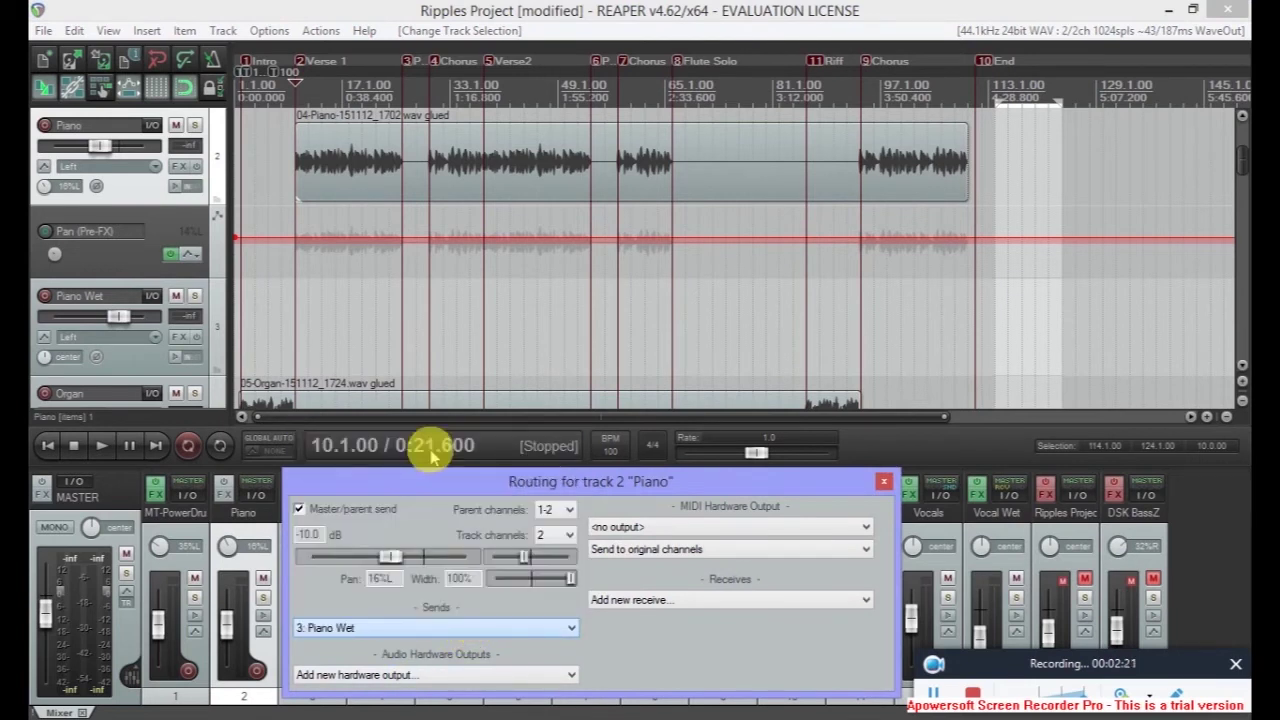
{"action": "left_click", "coordinate": [532, 599]}
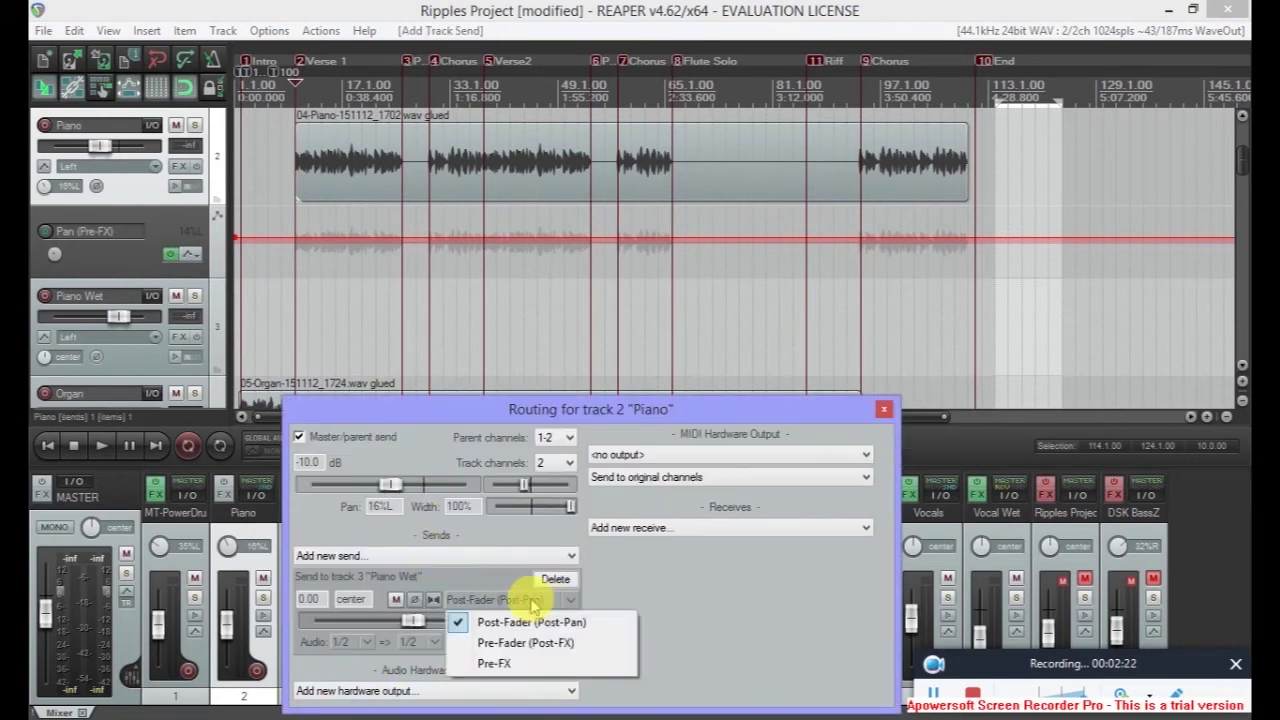
- Set the Piano send's tap point, then give Organ a Pre-FX send to Organ Wet
{"action": "left_click", "coordinate": [527, 665]}
{"action": "left_click", "coordinate": [884, 409]}
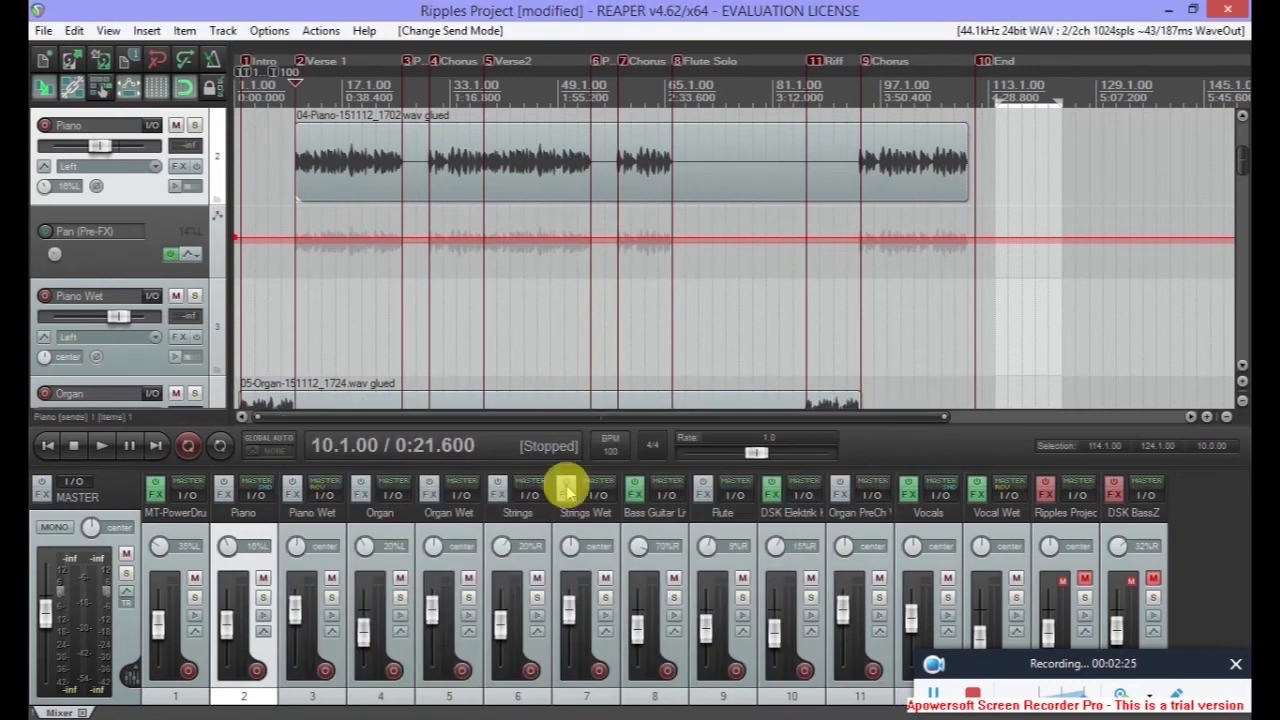
{"action": "left_click", "coordinate": [380, 513]}
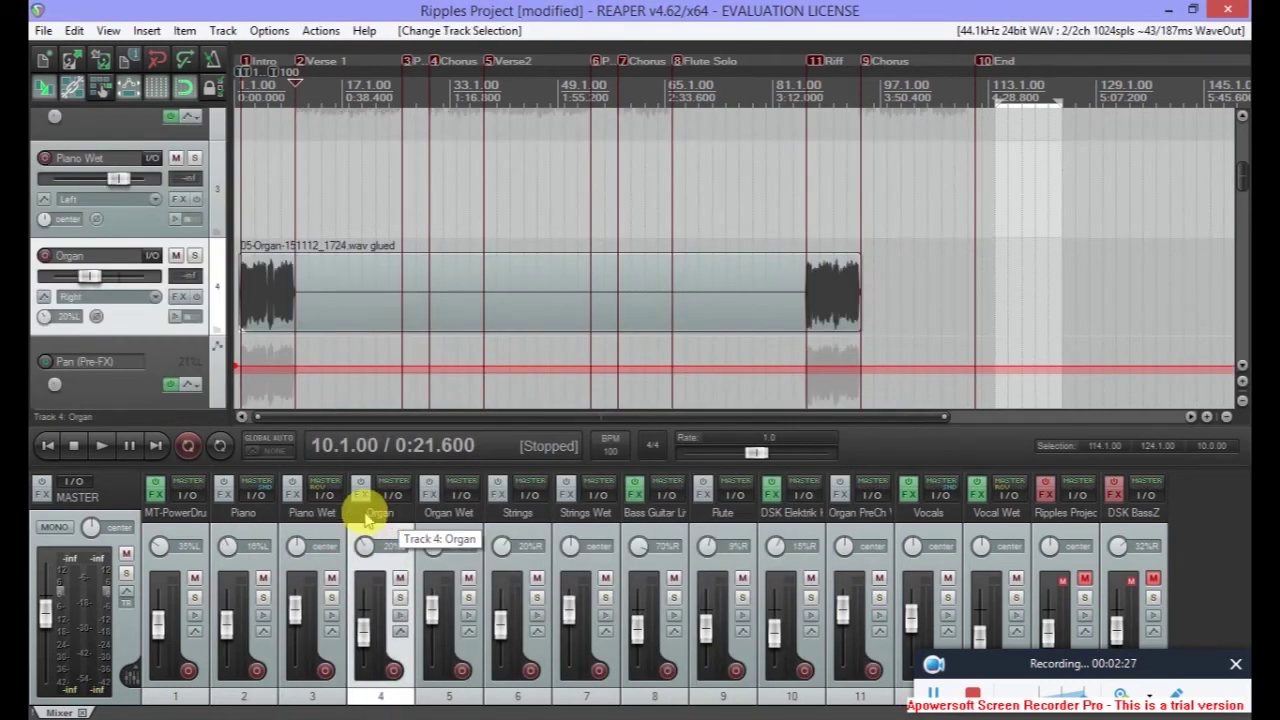
{"action": "left_click", "coordinate": [392, 494]}
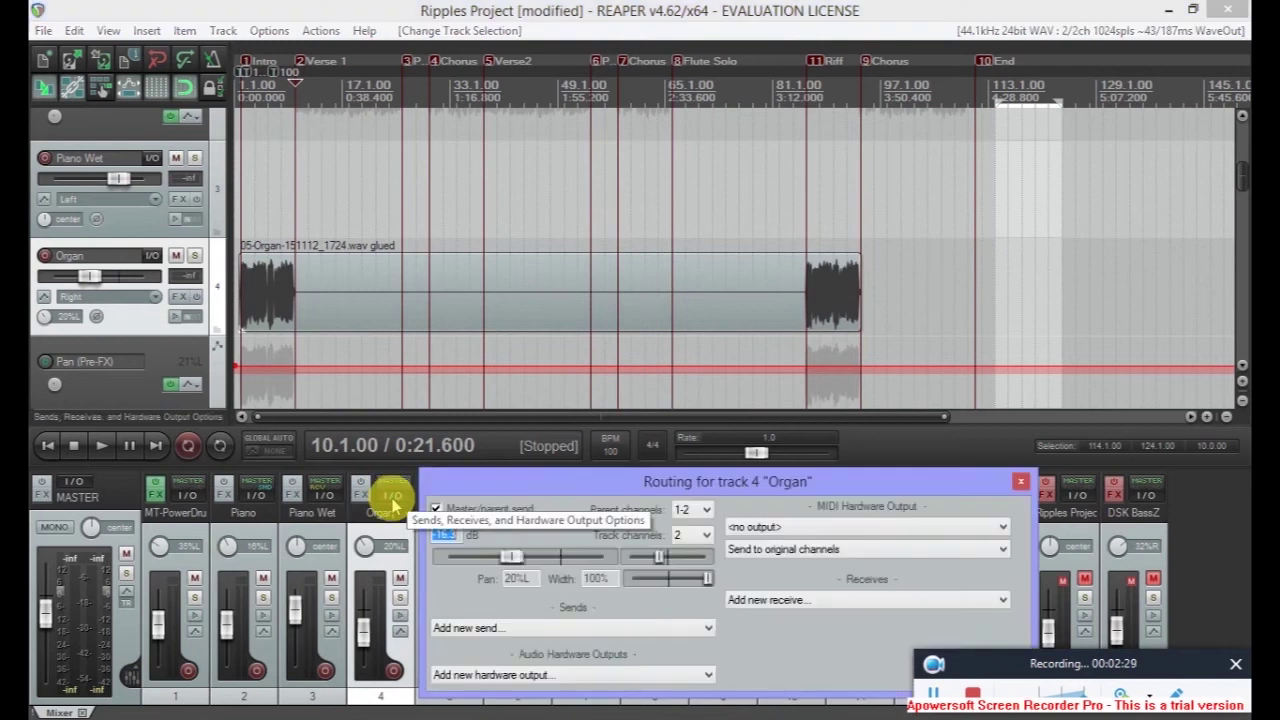
{"action": "left_click", "coordinate": [497, 628]}
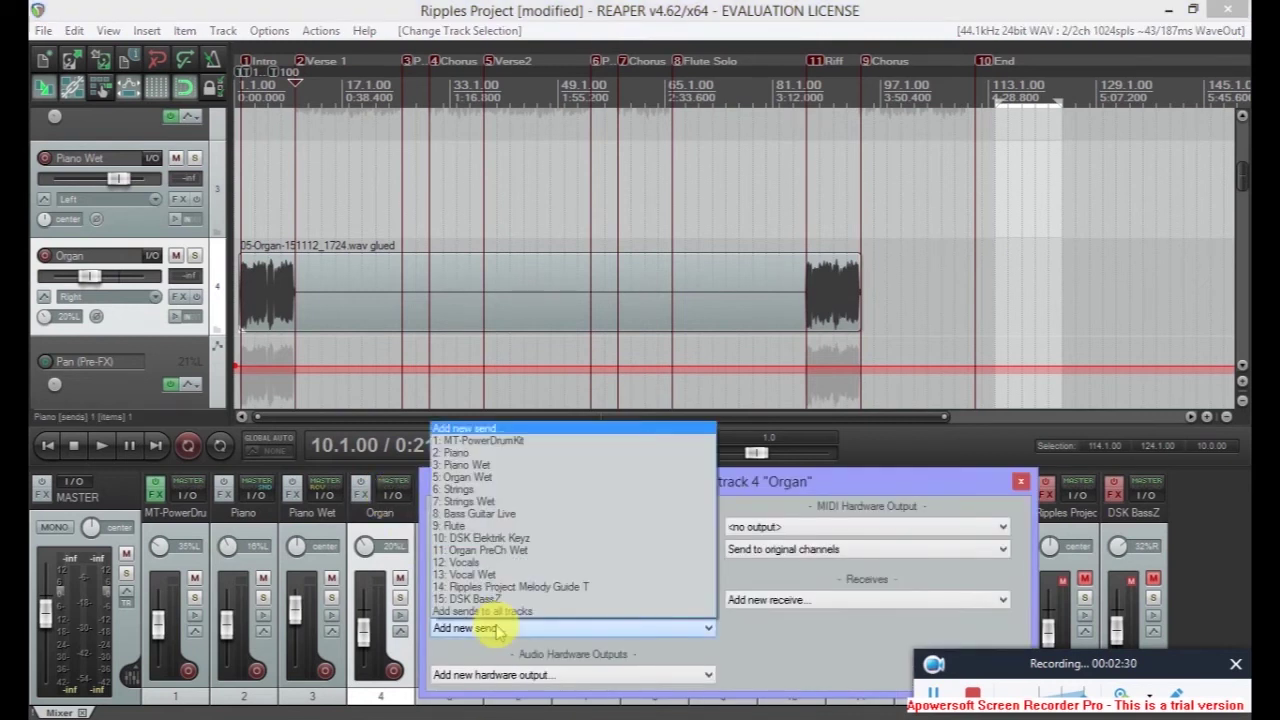
{"action": "left_click", "coordinate": [499, 481]}
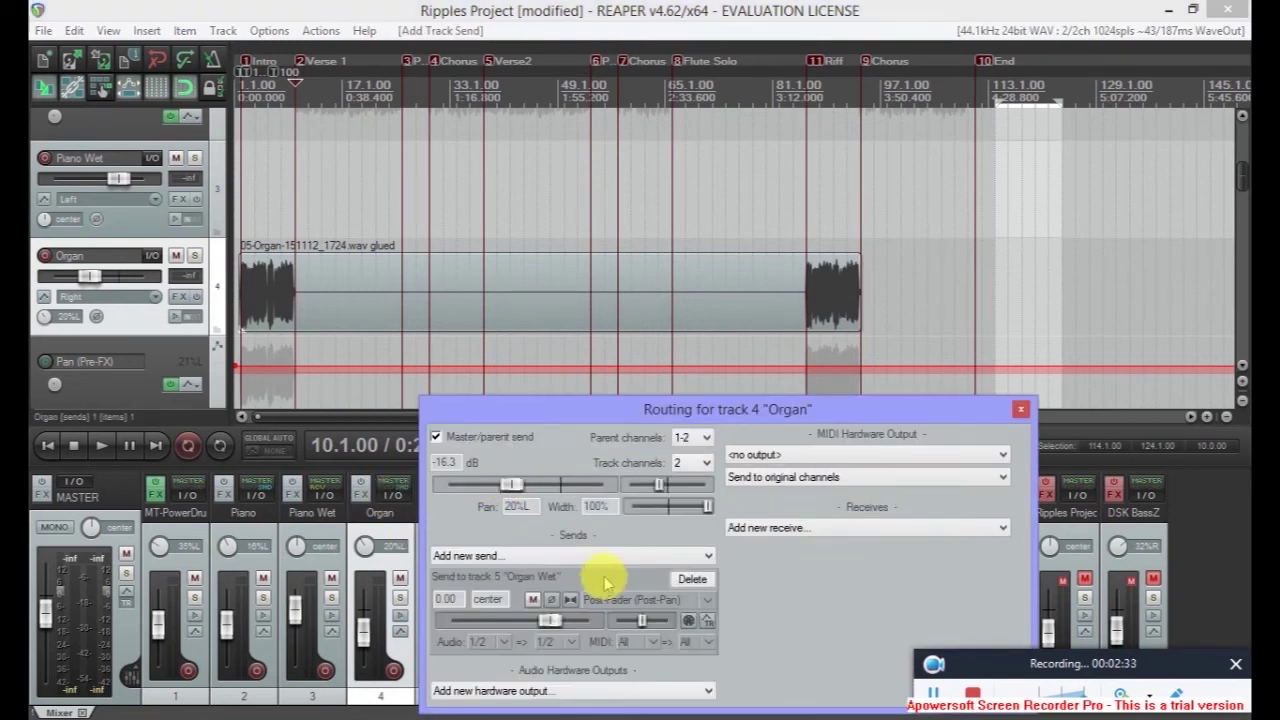
{"action": "left_click", "coordinate": [612, 599]}
{"action": "left_click", "coordinate": [650, 643]}
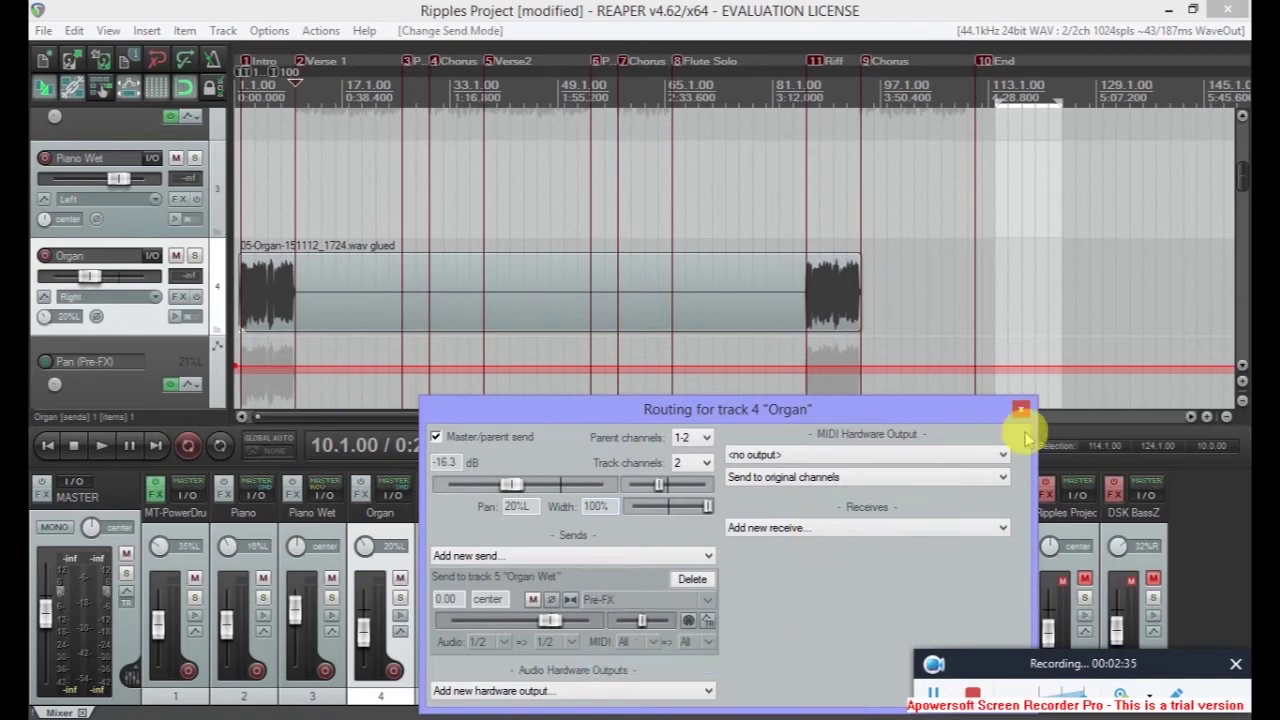
{"action": "left_click", "coordinate": [1020, 409]}
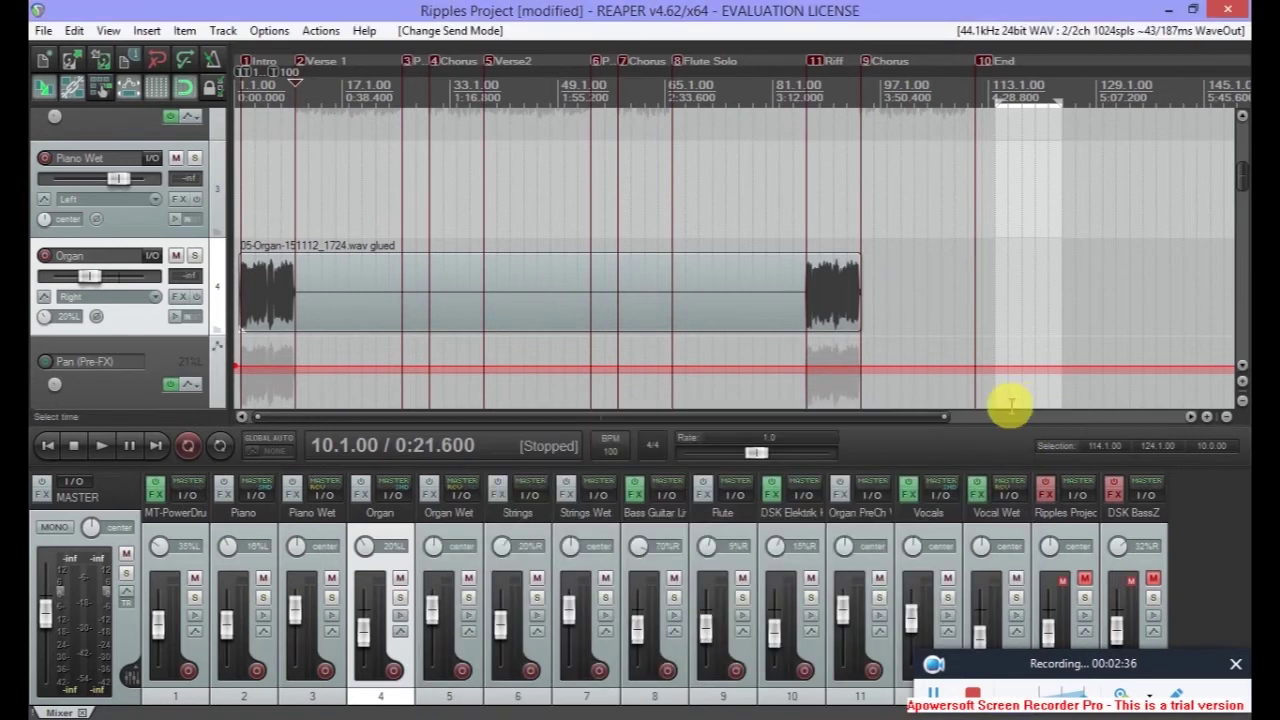
- Give Strings a Pre-FX send to 7: Strings Wet
{"action": "left_click", "coordinate": [511, 510]}
{"action": "left_click", "coordinate": [526, 495]}
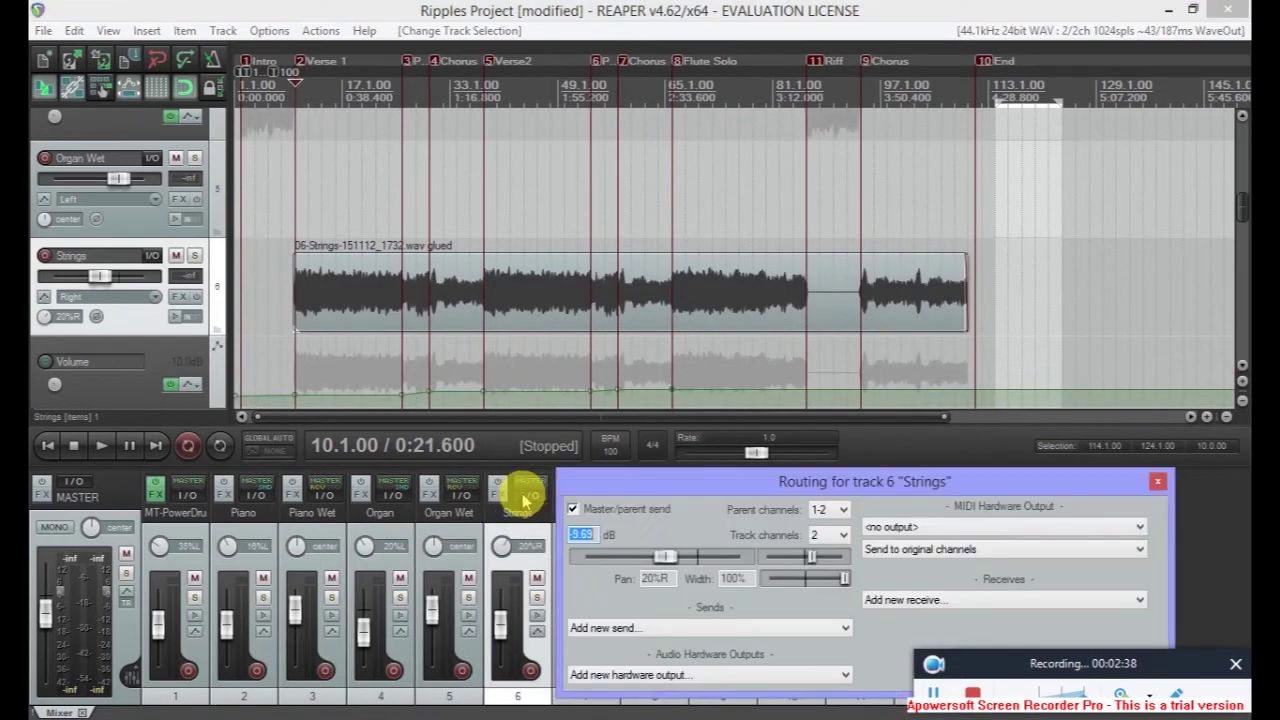
{"action": "left_click", "coordinate": [683, 628]}
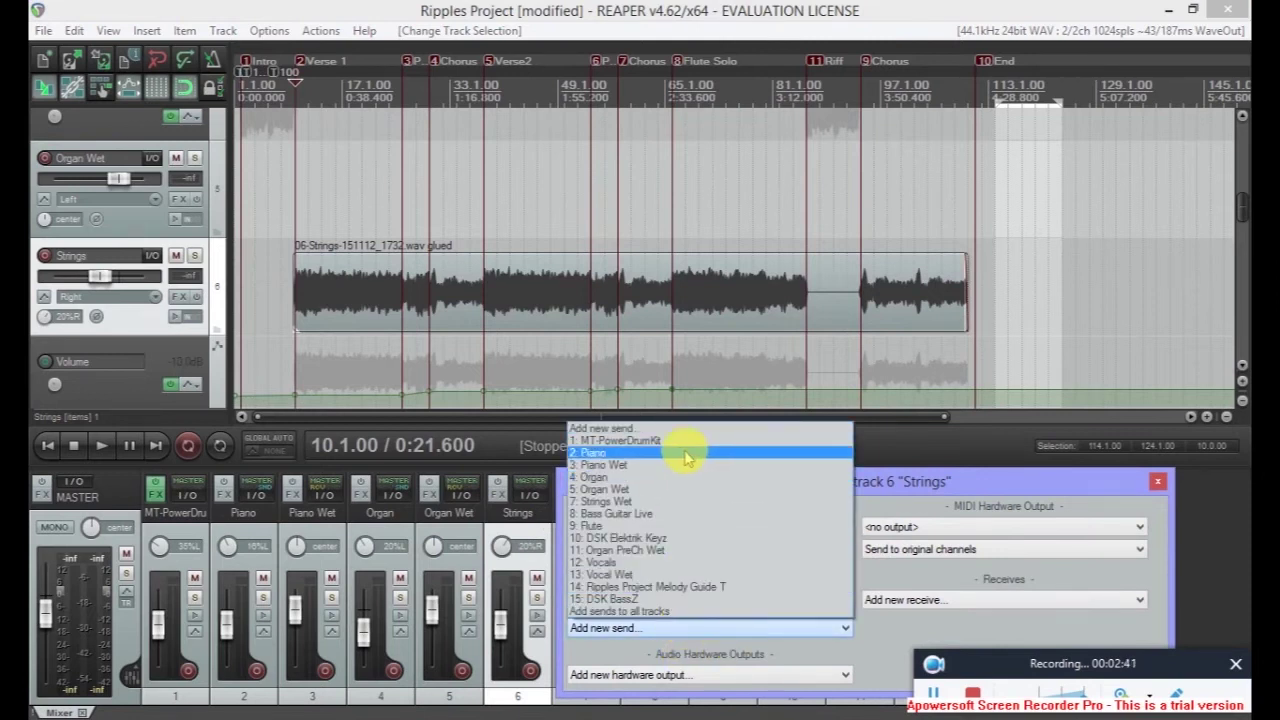
{"action": "left_click", "coordinate": [665, 501]}
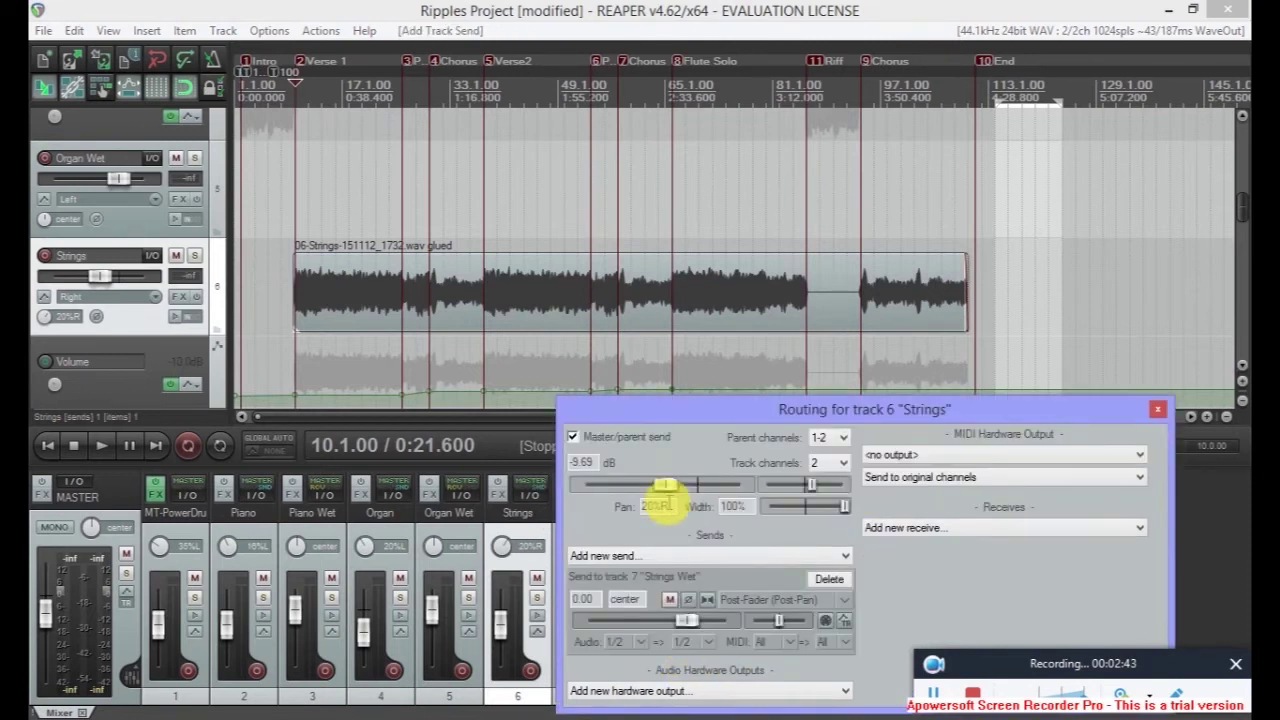
{"action": "left_click", "coordinate": [766, 599]}
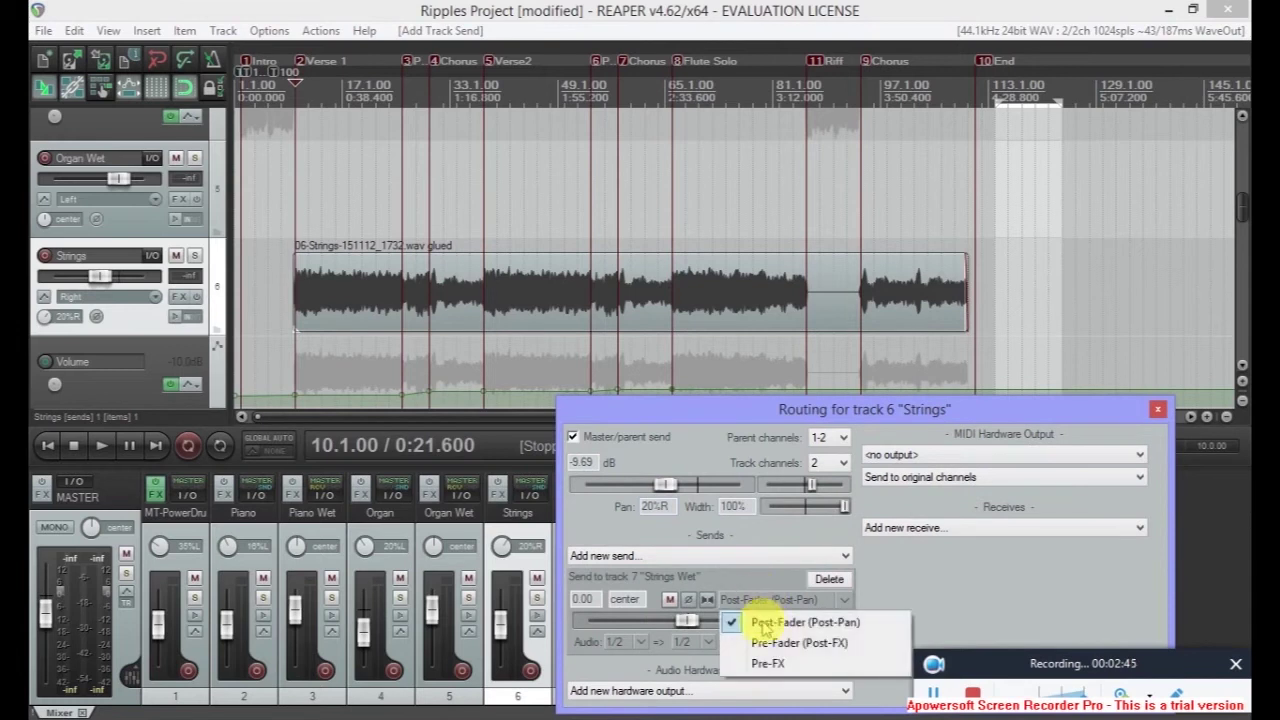
{"action": "left_click", "coordinate": [768, 663]}
{"action": "left_click", "coordinate": [1157, 409]}
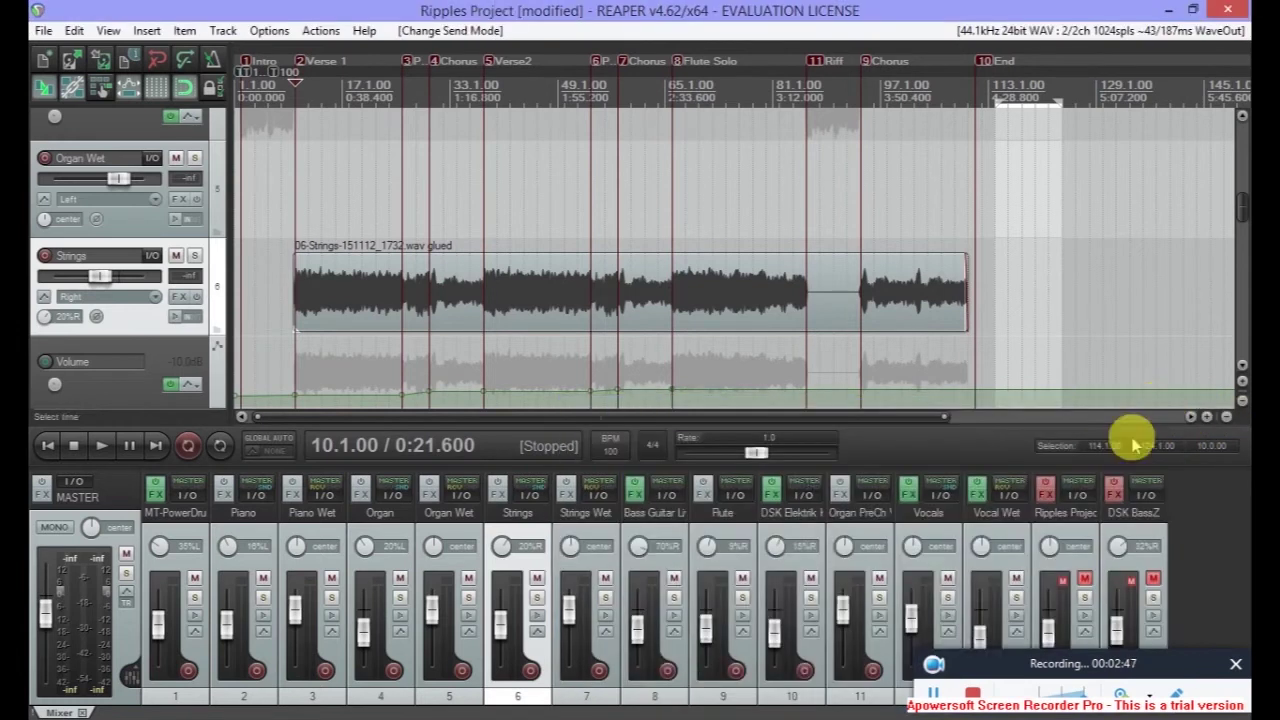
- Put ReaVerb with the sweetverbo preset on Piano Wet and play from bar 10
{"action": "left_click", "coordinate": [292, 491]}
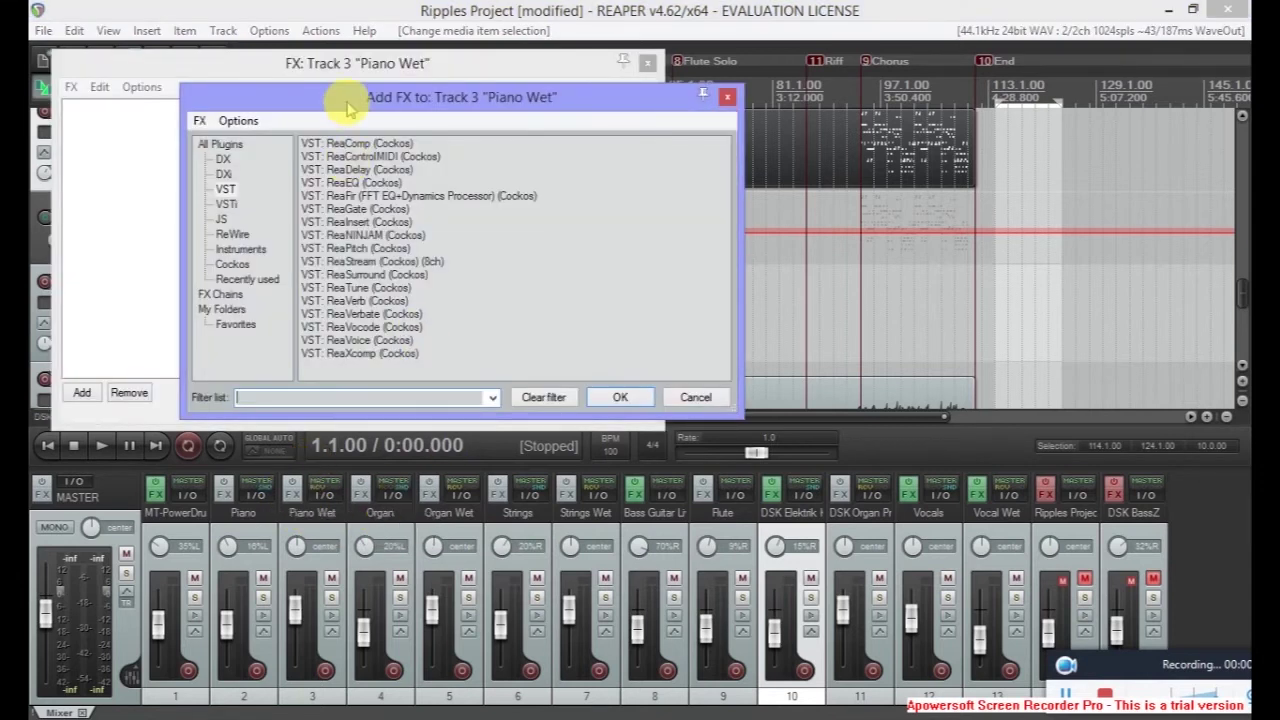
{"action": "left_click", "coordinate": [360, 300]}
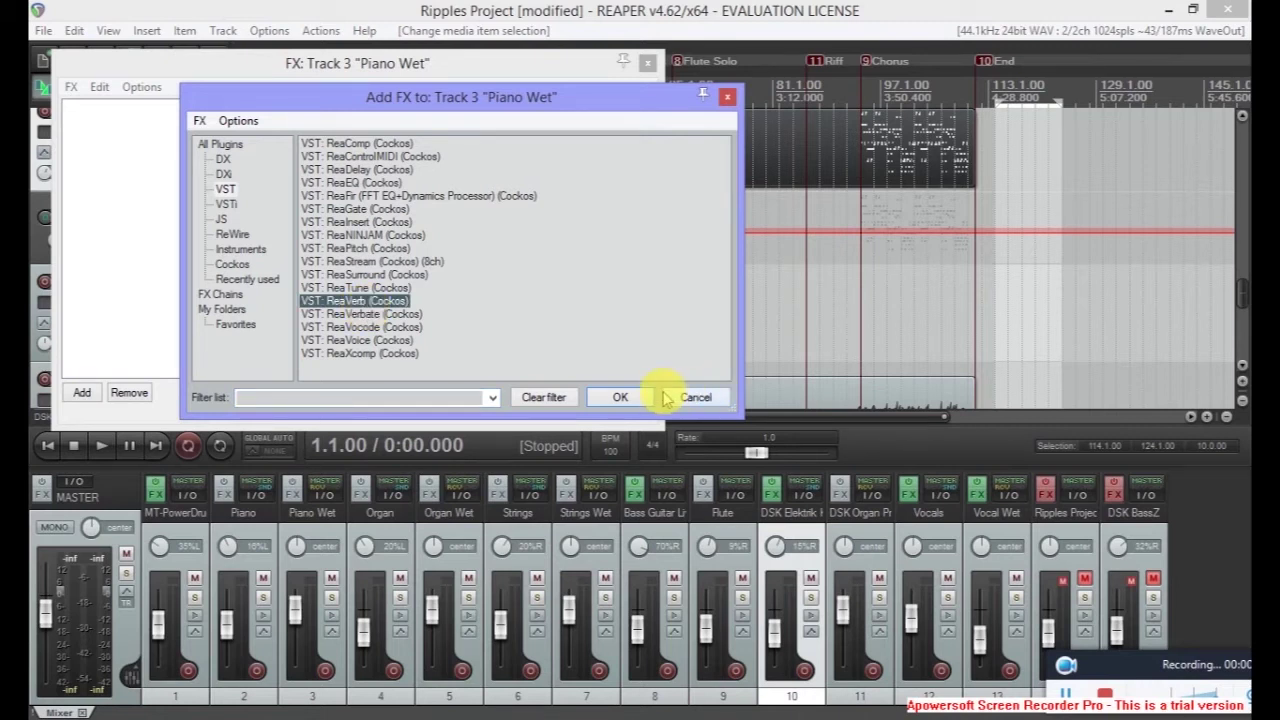
{"action": "left_click", "coordinate": [616, 390]}
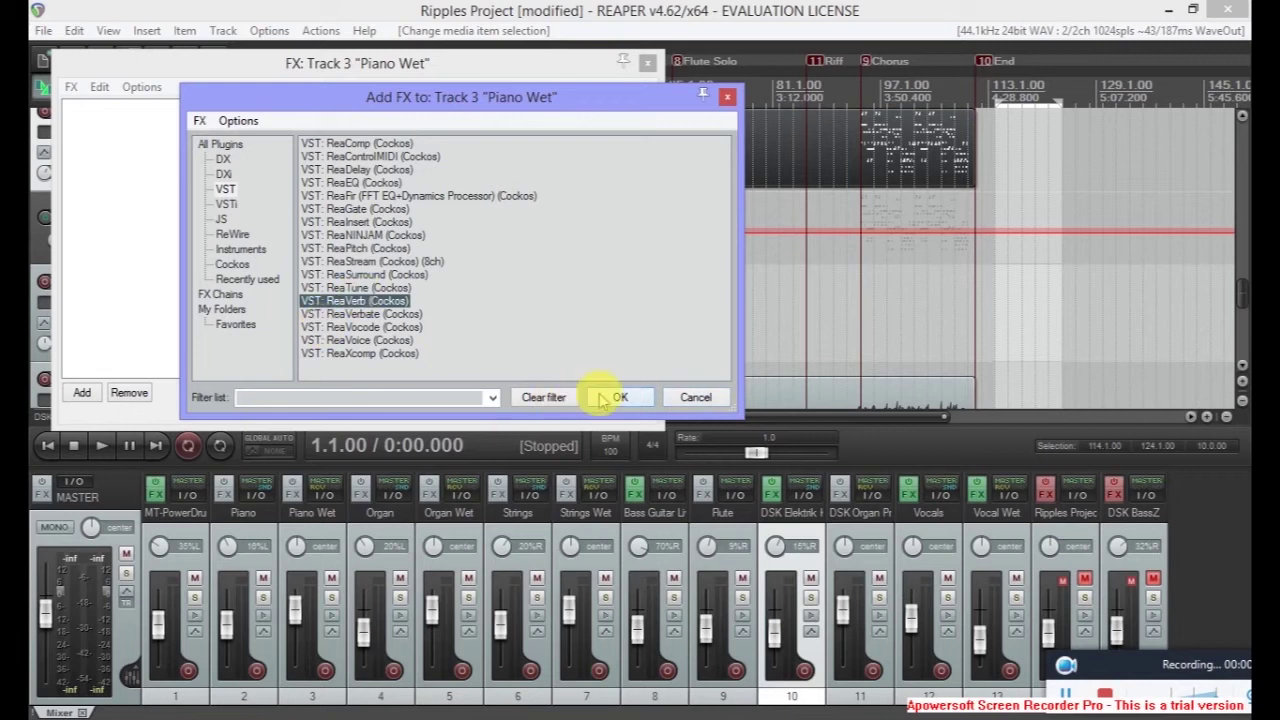
{"action": "left_click", "coordinate": [614, 396]}
{"action": "left_click", "coordinate": [338, 132]}
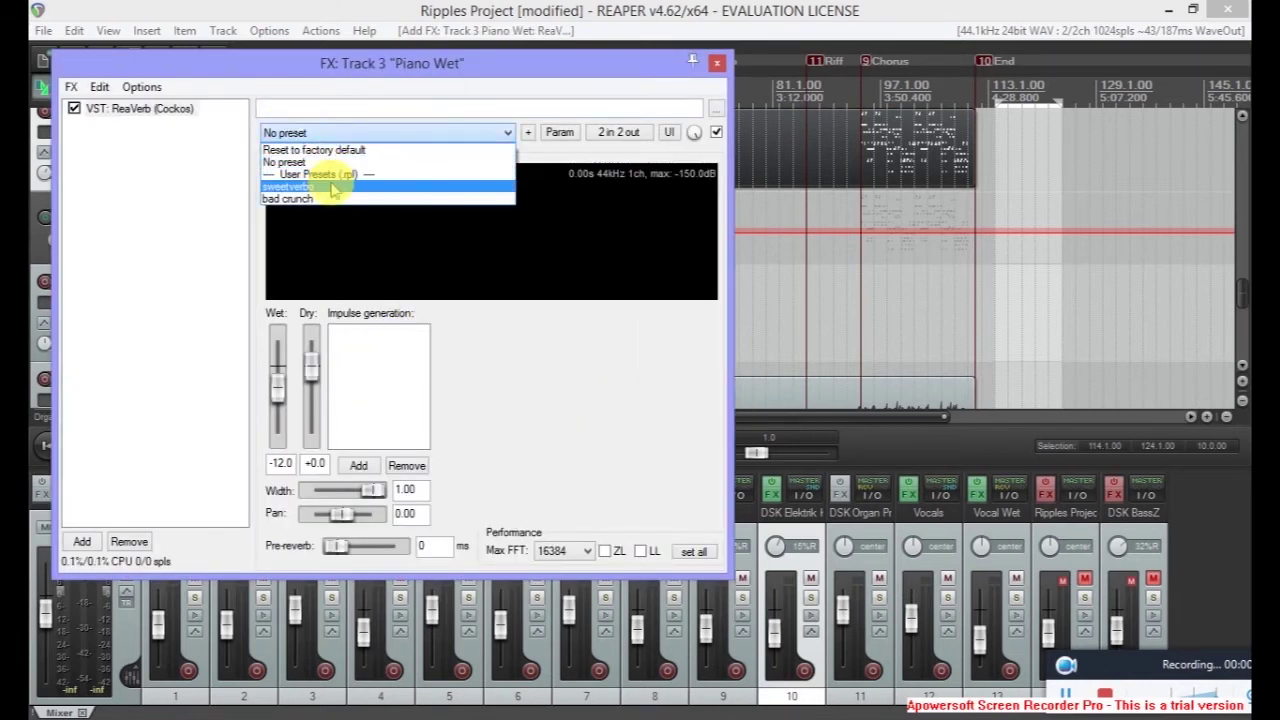
{"action": "left_click", "coordinate": [333, 188]}
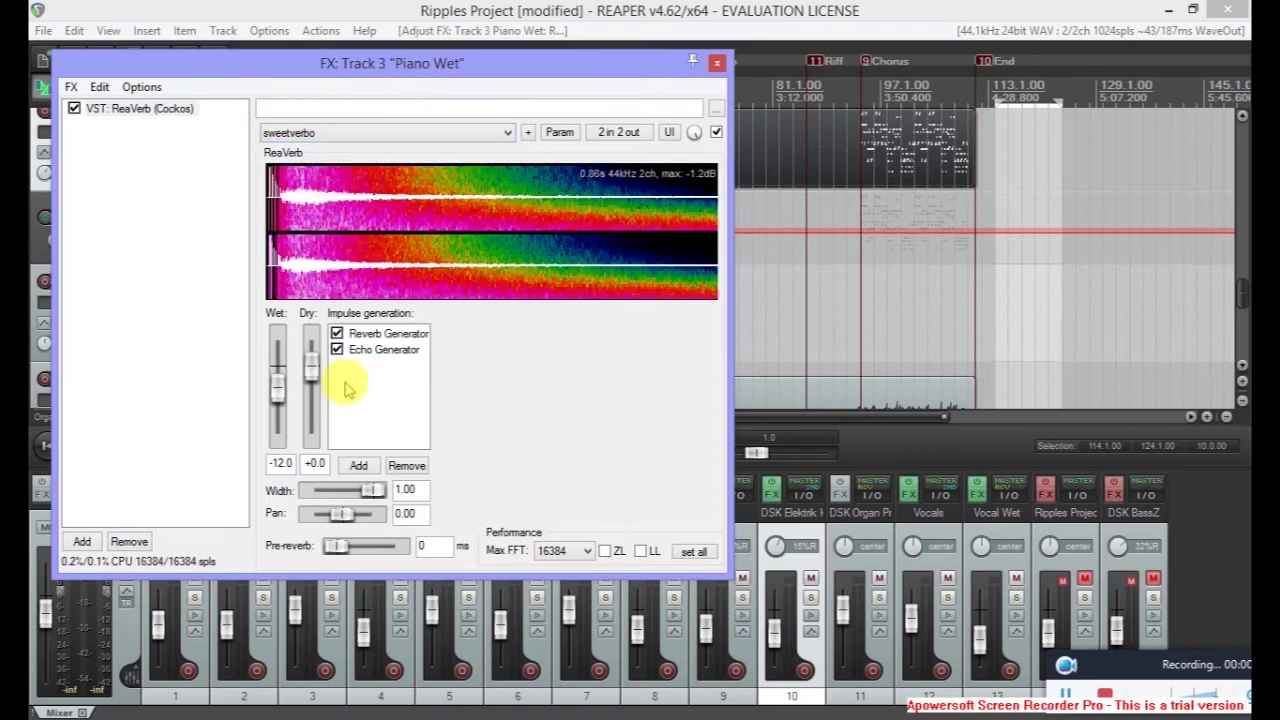
{"action": "left_click", "coordinate": [717, 63]}
{"action": "left_click", "coordinate": [298, 77]}
{"action": "key", "text": "space"}
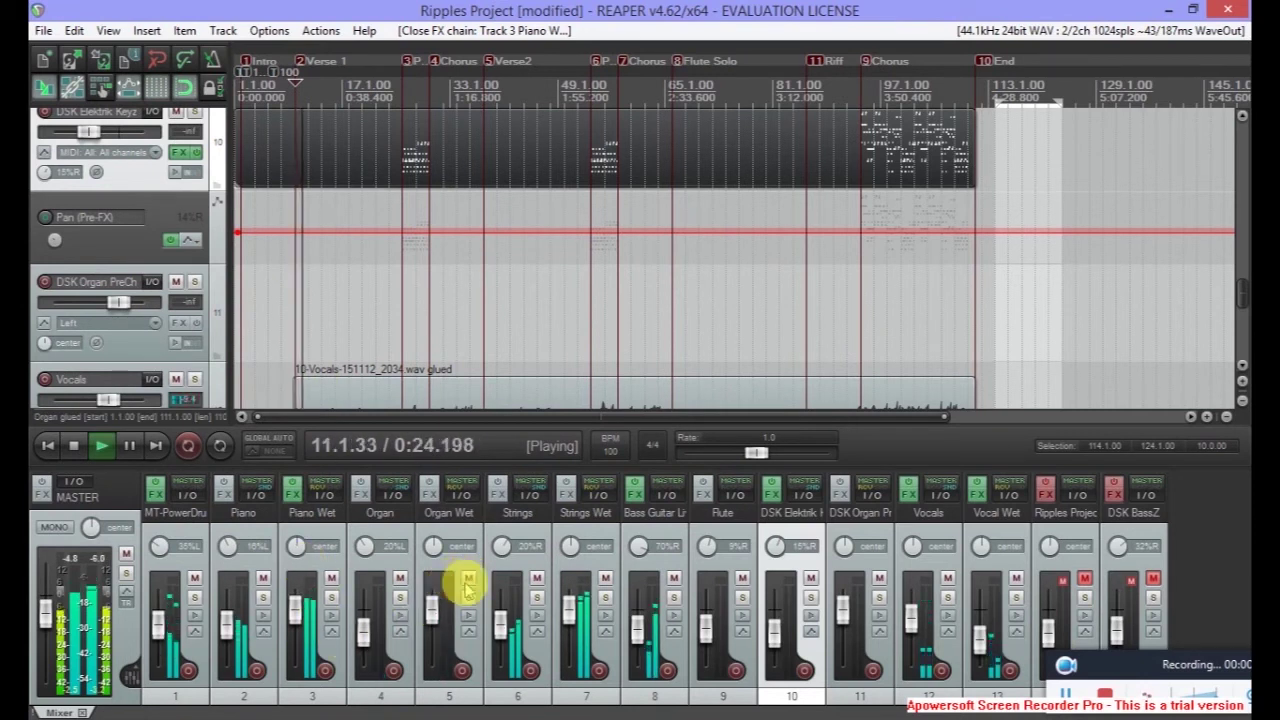
- Lower the master level and bring Piano Wet down to about -24.9 dB with Piano soloed
{"action": "left_click_drag", "start_coordinate": [45, 612], "coordinate": [48, 630]}
{"action": "left_click_drag", "start_coordinate": [297, 606], "coordinate": [294, 632]}
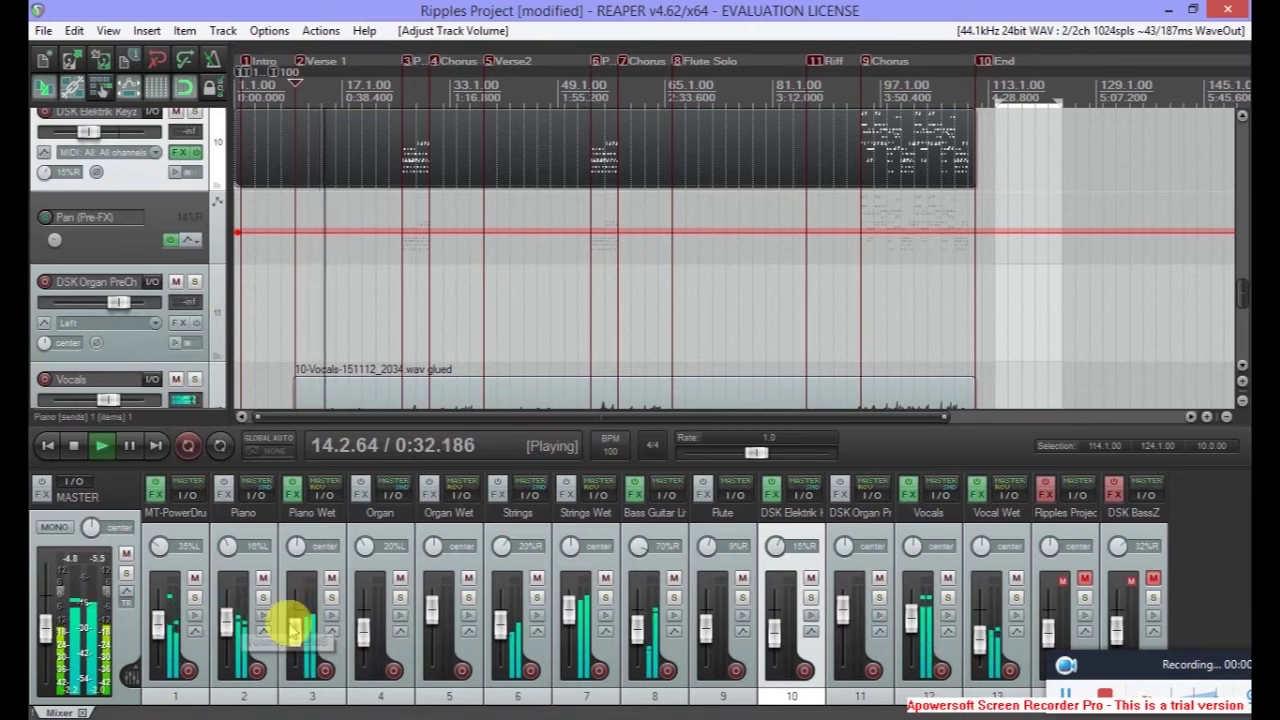
{"action": "left_click", "coordinate": [262, 596]}
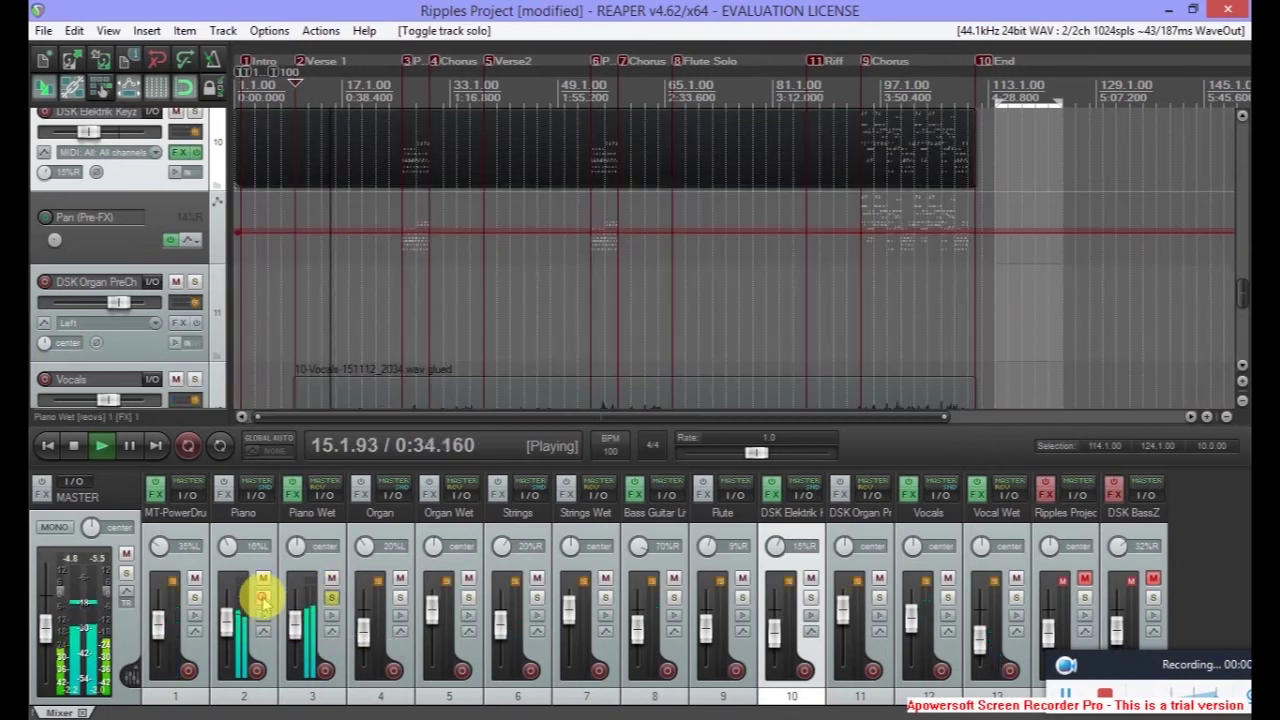
{"action": "scroll", "coordinate": [295, 625], "scroll_direction": "up", "scroll_amount": 6}
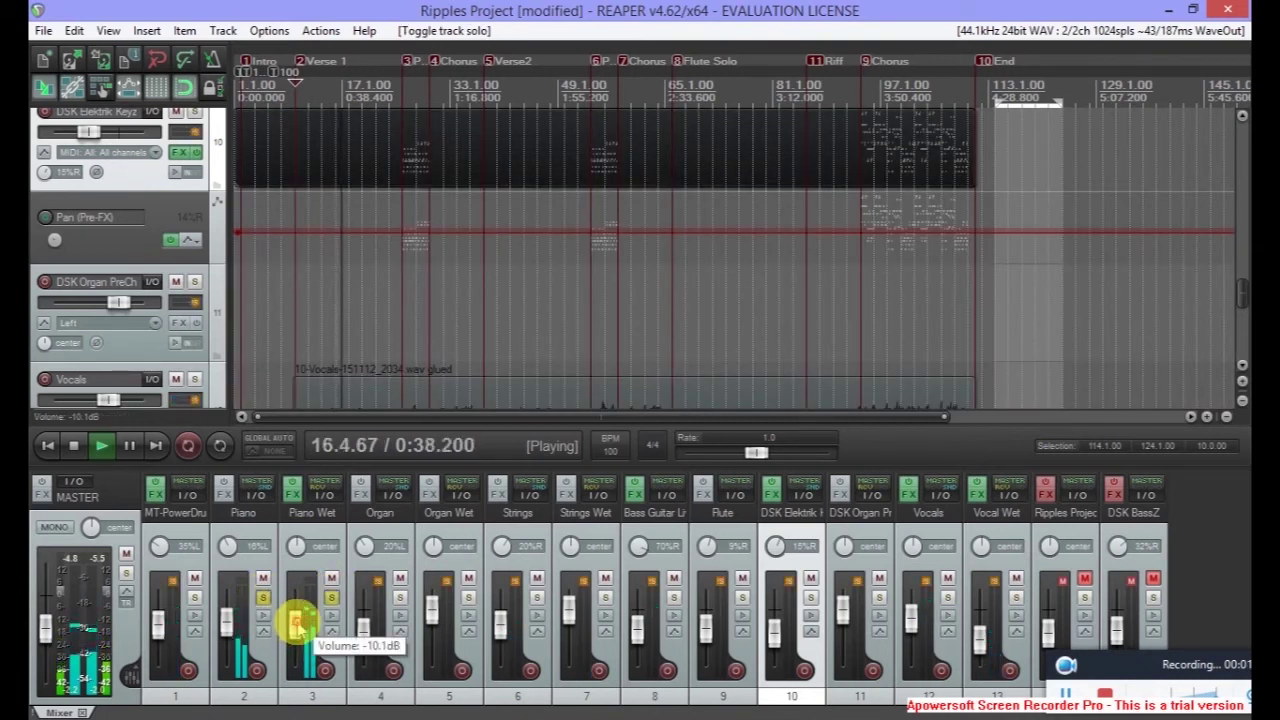
{"action": "scroll", "coordinate": [297, 625], "scroll_direction": "down", "scroll_amount": 1}
{"action": "left_click_drag", "start_coordinate": [297, 630], "coordinate": [293, 648]}
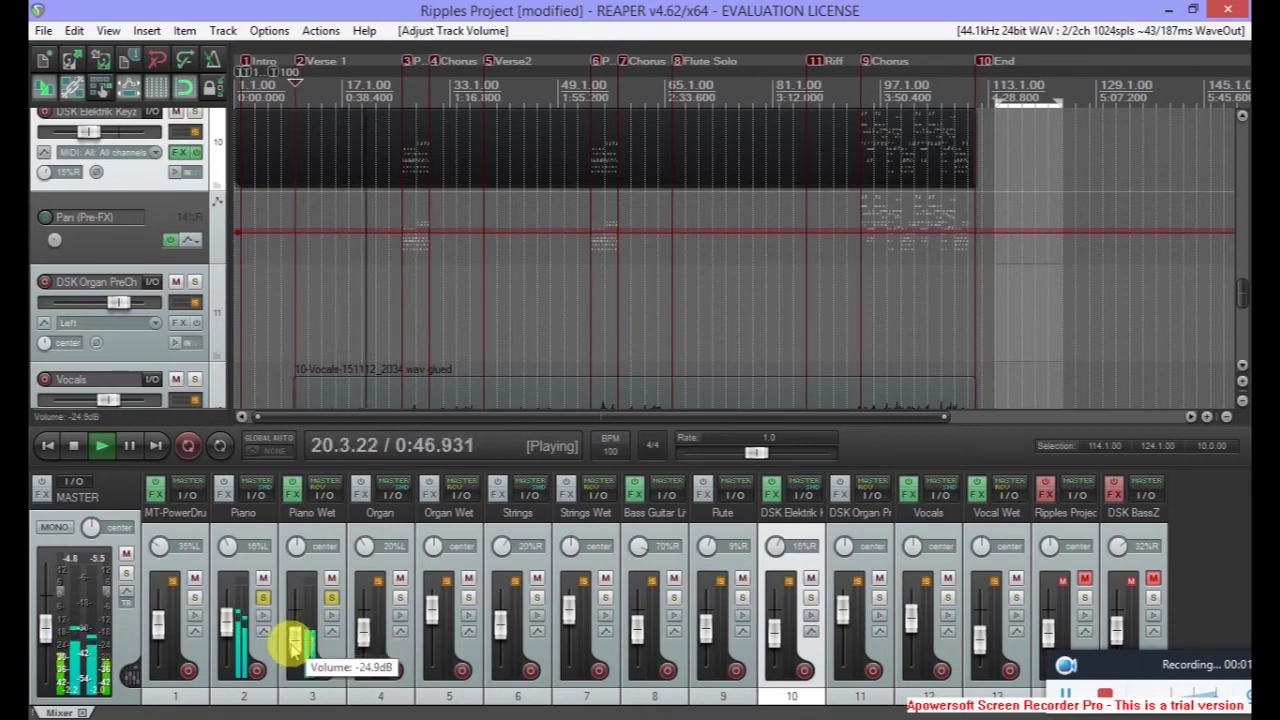
- Stop playback and clear the Piano and Piano Wet solos
{"action": "key", "text": "space"}
{"action": "left_click", "coordinate": [262, 597]}
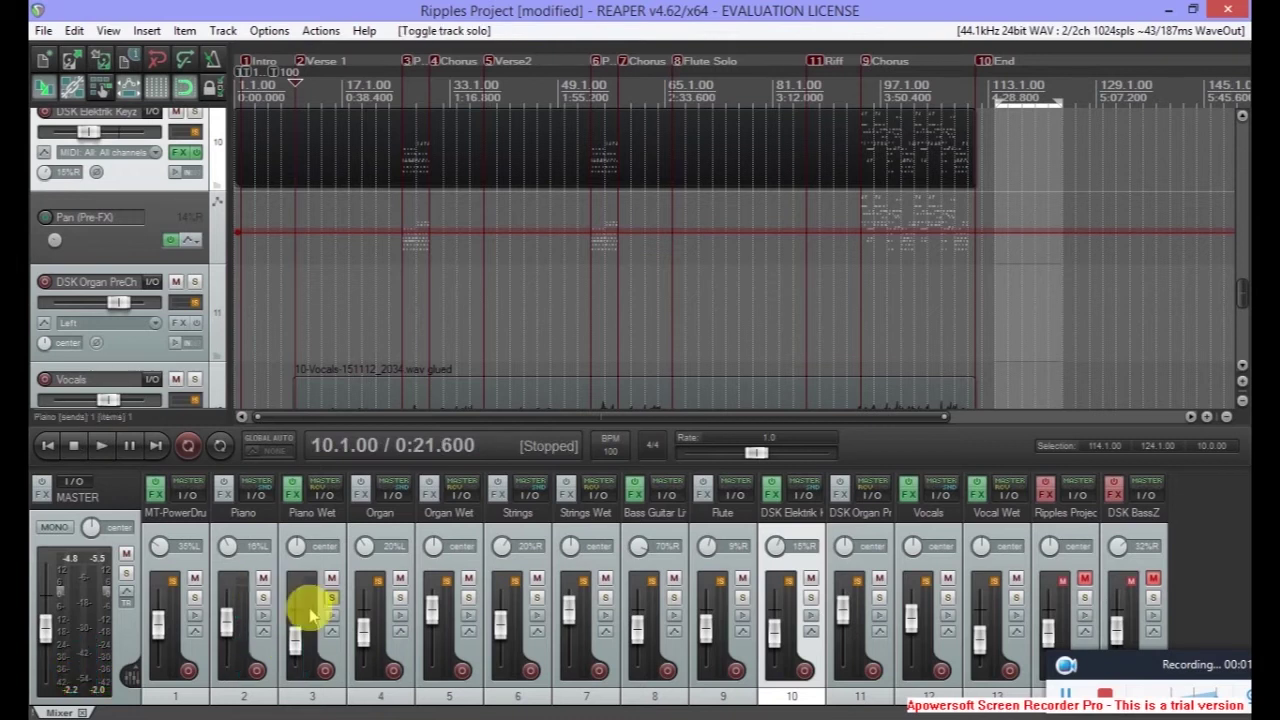
{"action": "left_click", "coordinate": [331, 598]}
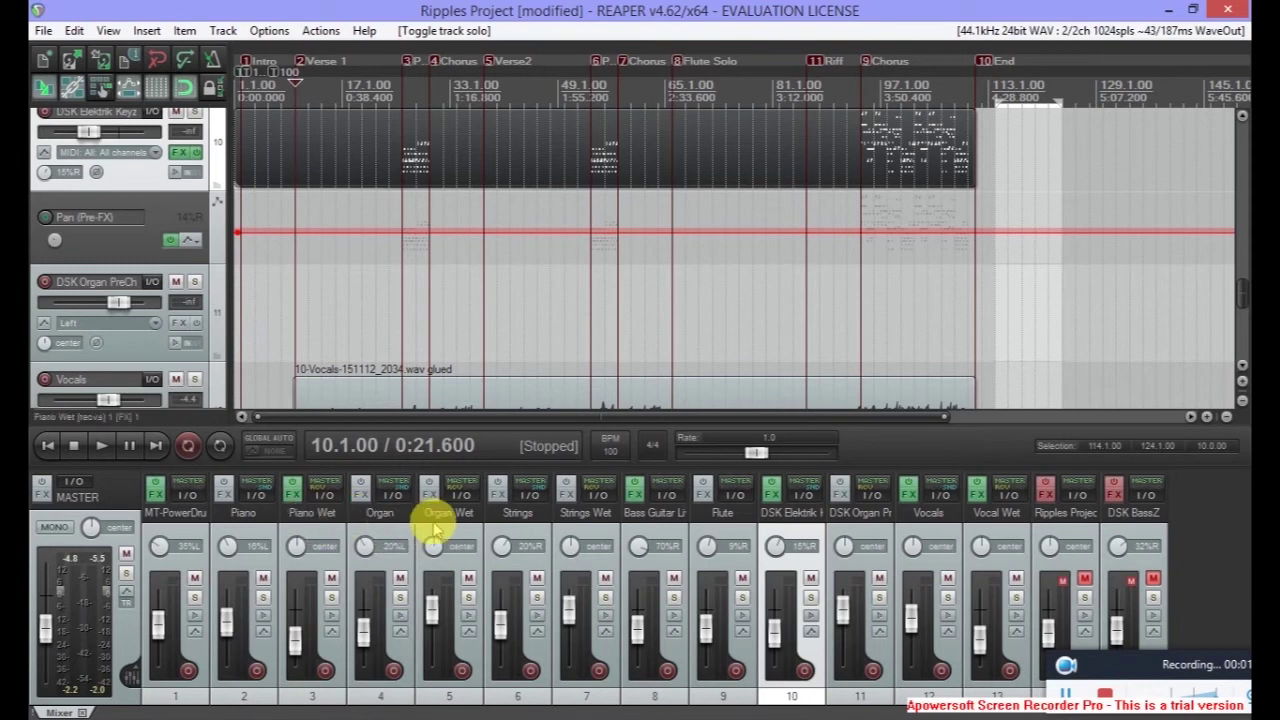
- Solo Organ and add ReaVerb with the bad crunch preset to Organ Wet
{"action": "left_click", "coordinate": [400, 598]}
{"action": "key", "text": "1"}
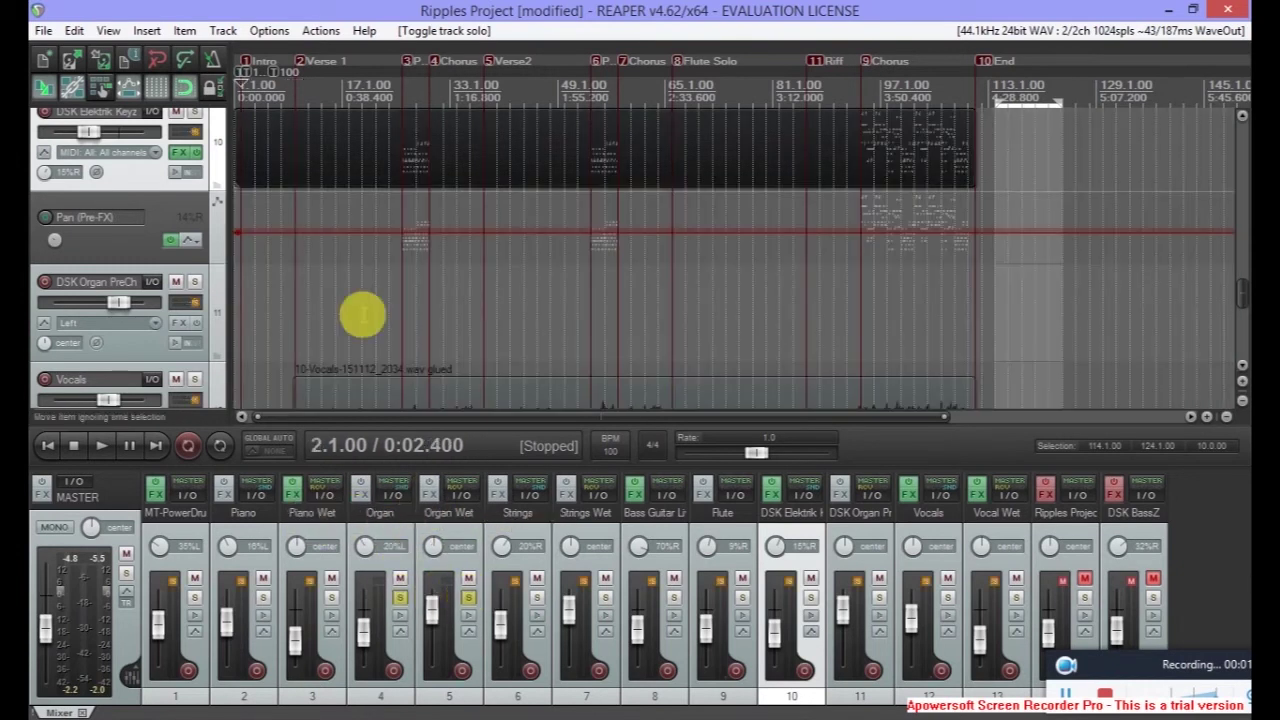
{"action": "left_click", "coordinate": [431, 491]}
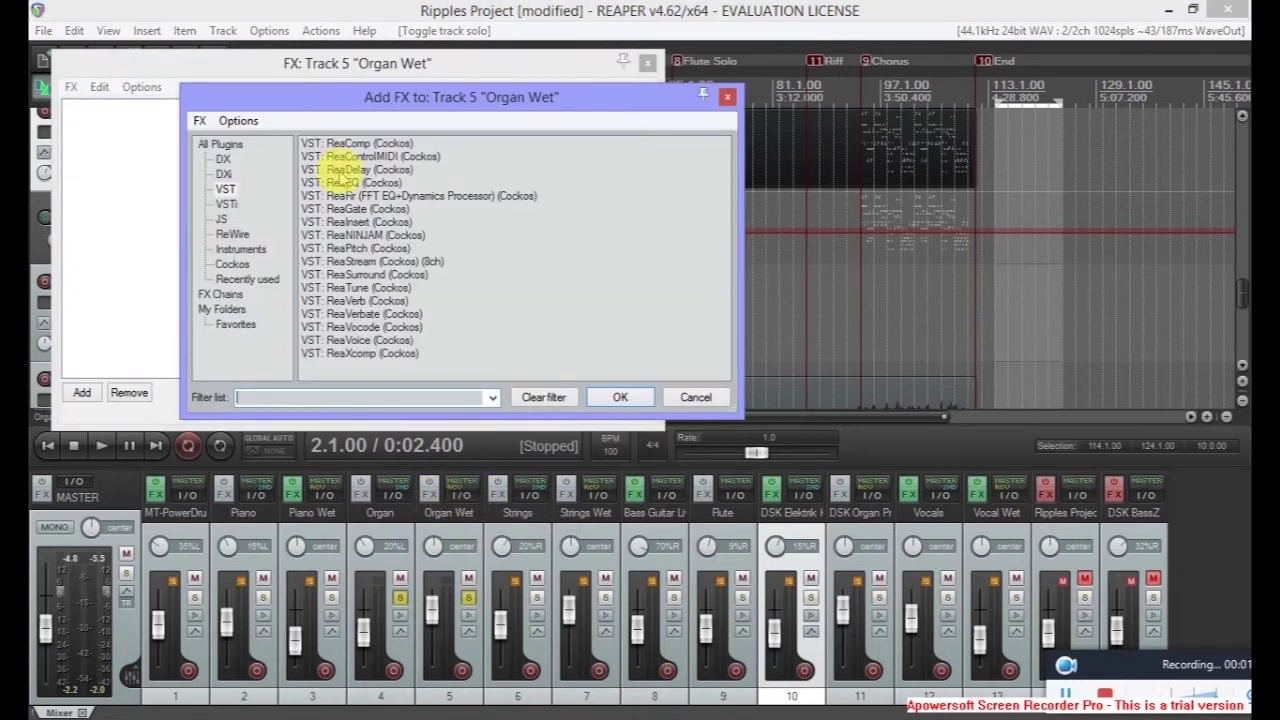
{"action": "left_click", "coordinate": [358, 300]}
{"action": "left_click", "coordinate": [624, 396]}
{"action": "left_click", "coordinate": [347, 132]}
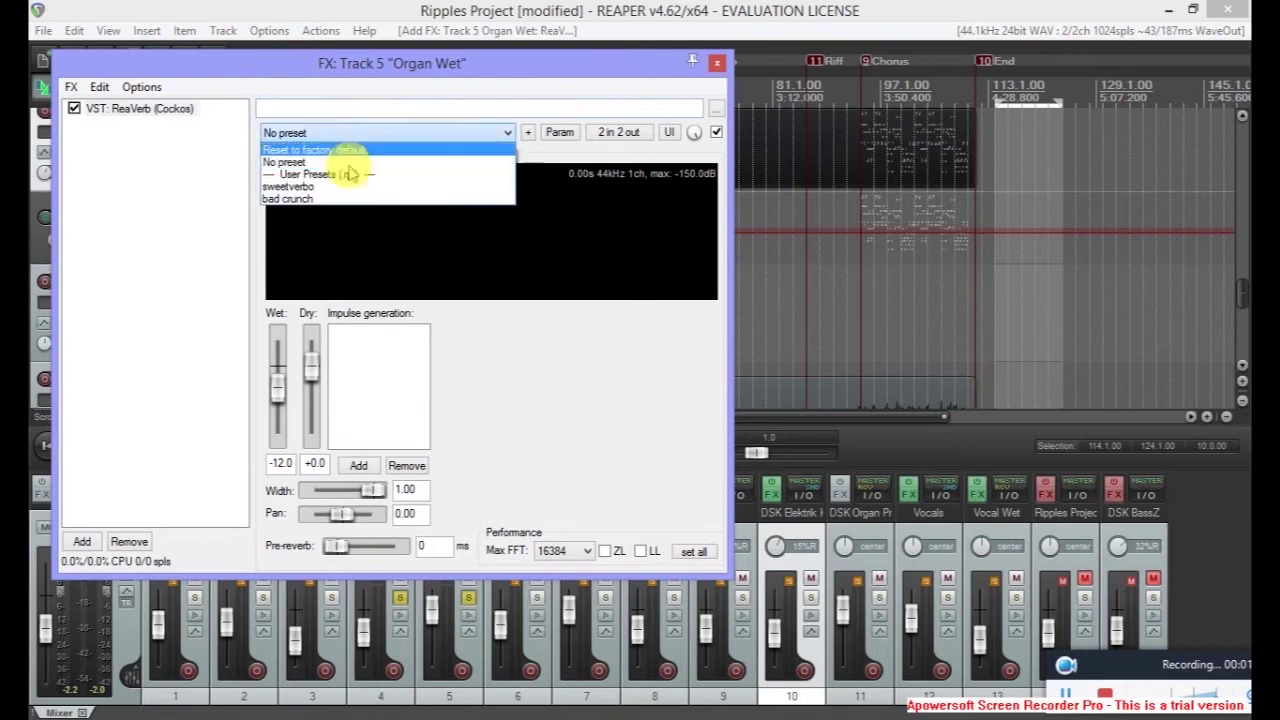
{"action": "left_click", "coordinate": [335, 197]}
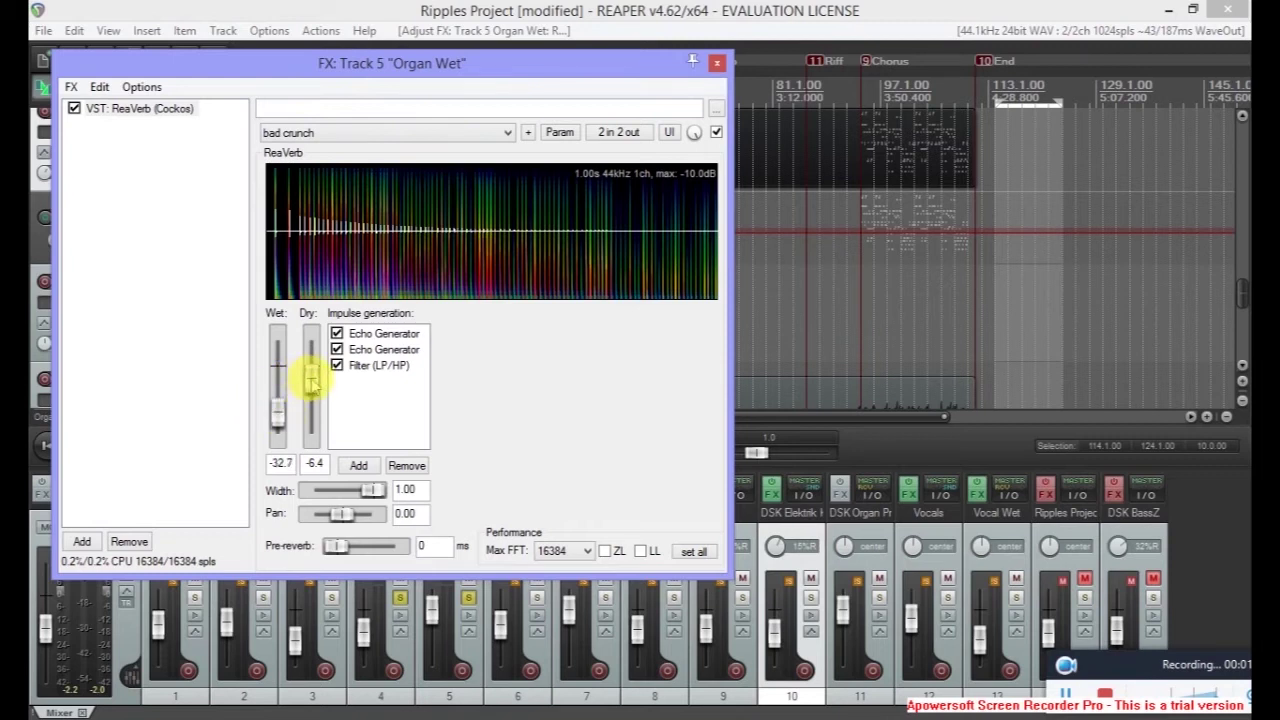
- Audition the reverb, lower the Organ Wet and Organ volumes, and clear the solos
{"action": "key", "text": "space"}
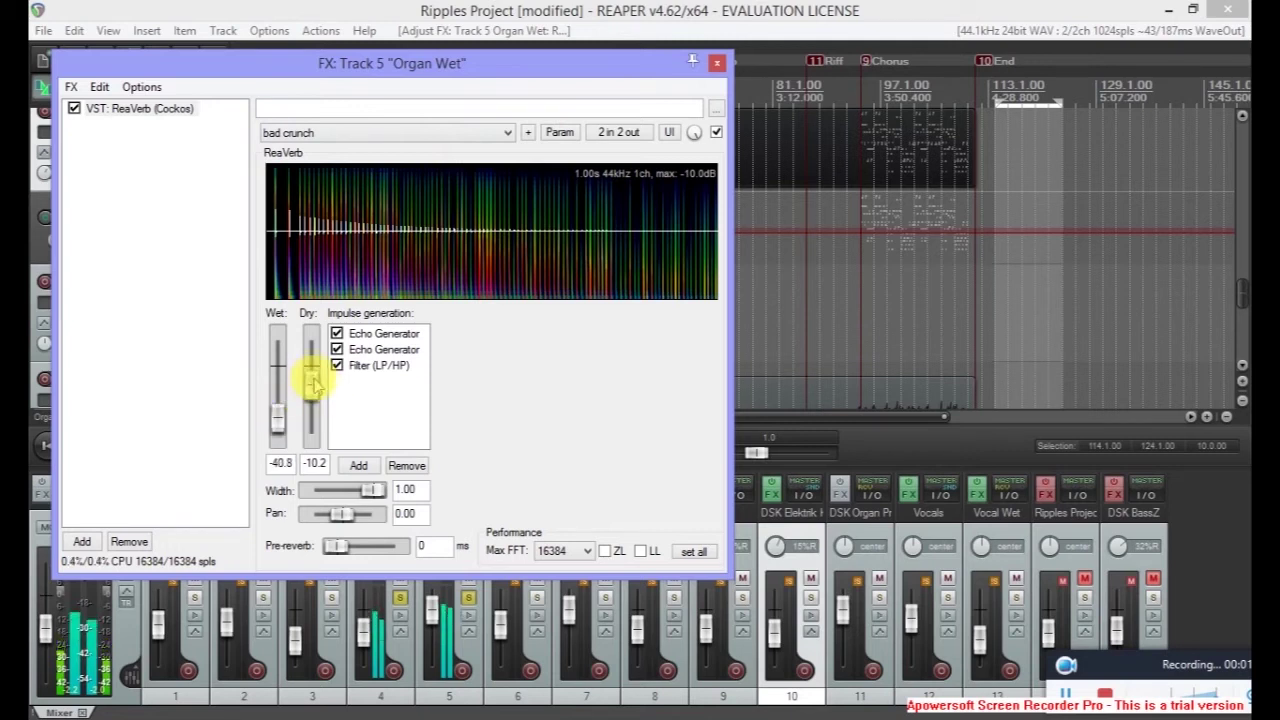
{"action": "key", "text": "Escape"}
{"action": "left_click_drag", "start_coordinate": [429, 606], "coordinate": [435, 640]}
{"action": "left_click", "coordinate": [466, 598]}
{"action": "left_click", "coordinate": [466, 600]}
{"action": "left_click", "coordinate": [469, 598]}
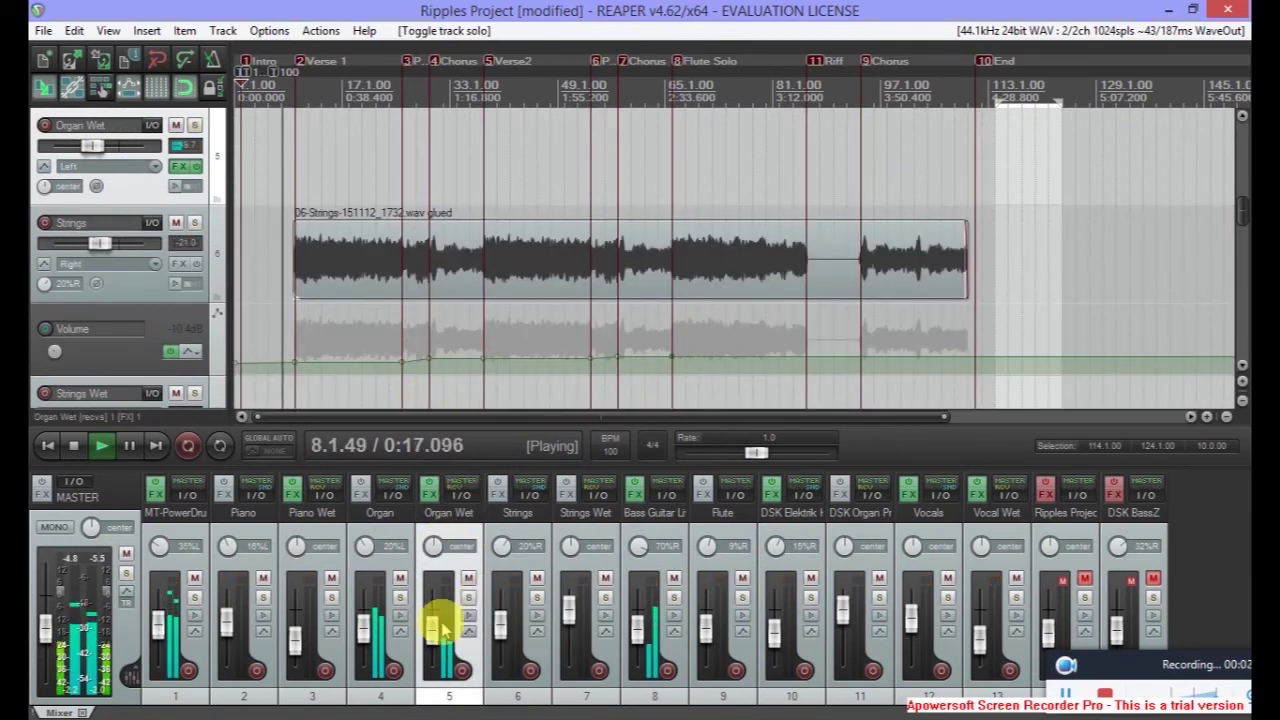
{"action": "left_click_drag", "start_coordinate": [366, 615], "coordinate": [372, 620]}
- Stop playback and add ReaVerb with the sweetverb preset to Strings Wet
{"action": "key", "text": "space"}
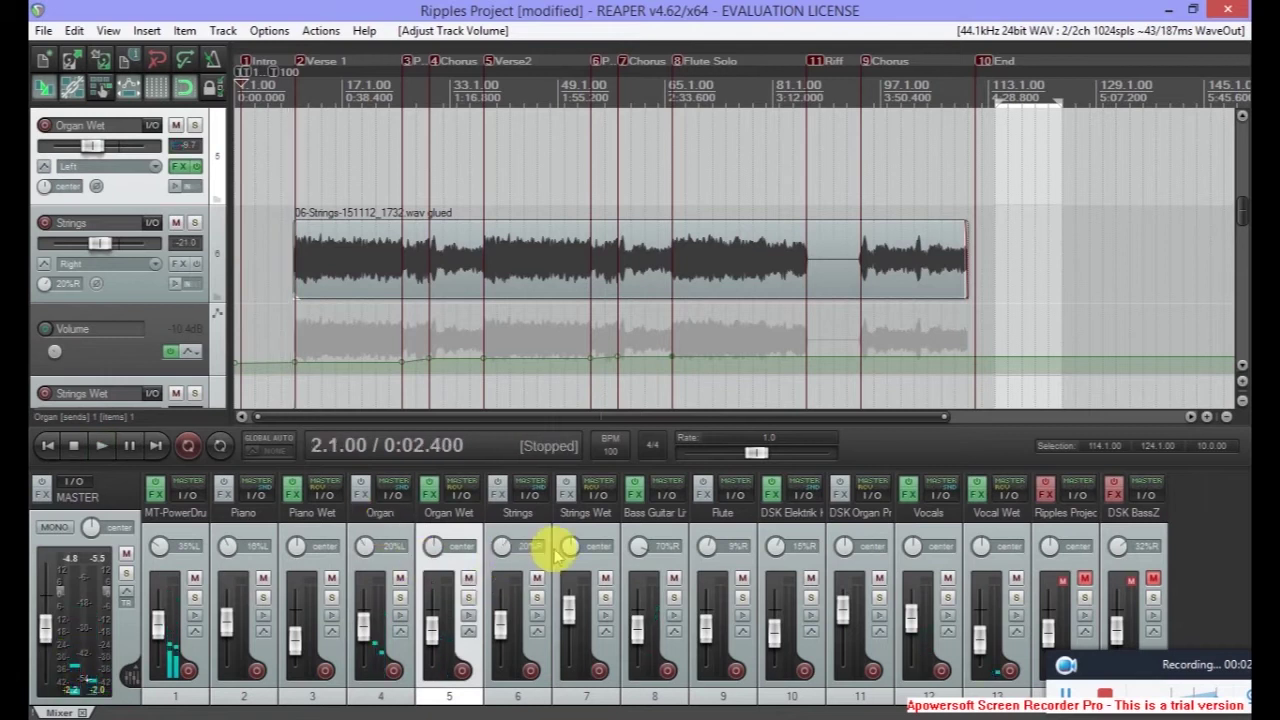
{"action": "left_click", "coordinate": [567, 489]}
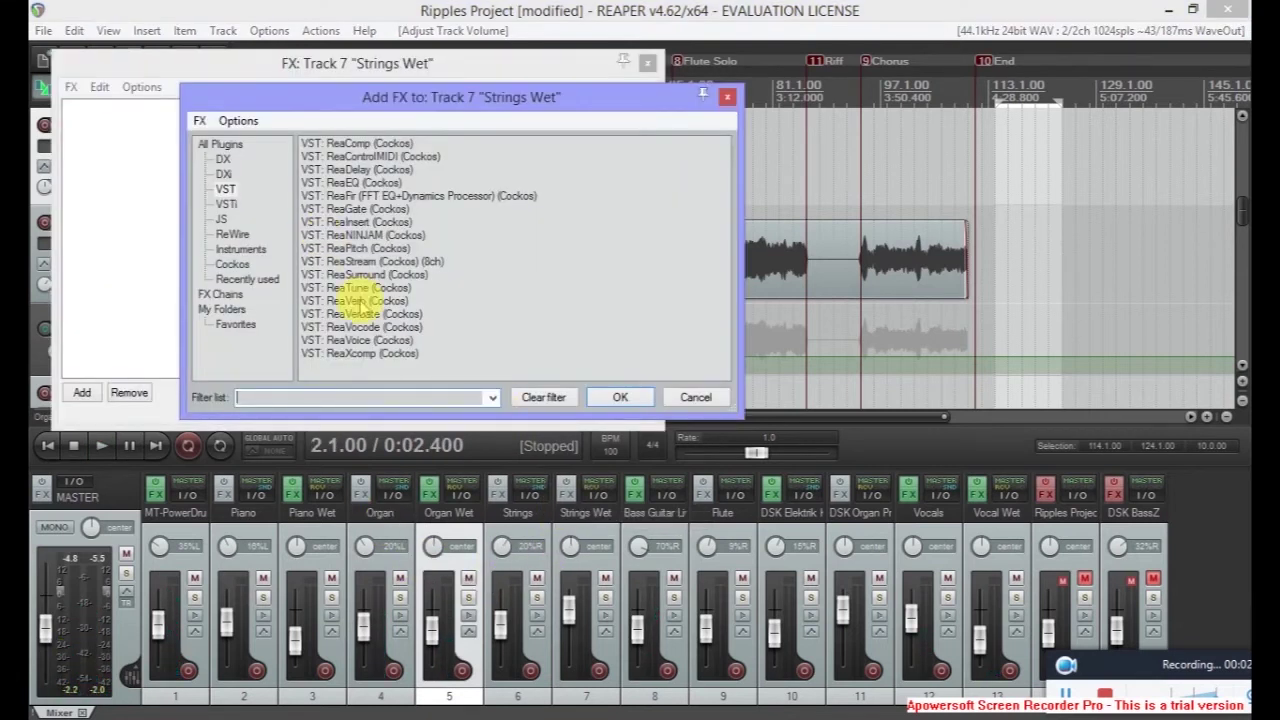
{"action": "left_click", "coordinate": [355, 300]}
{"action": "left_click", "coordinate": [620, 397]}
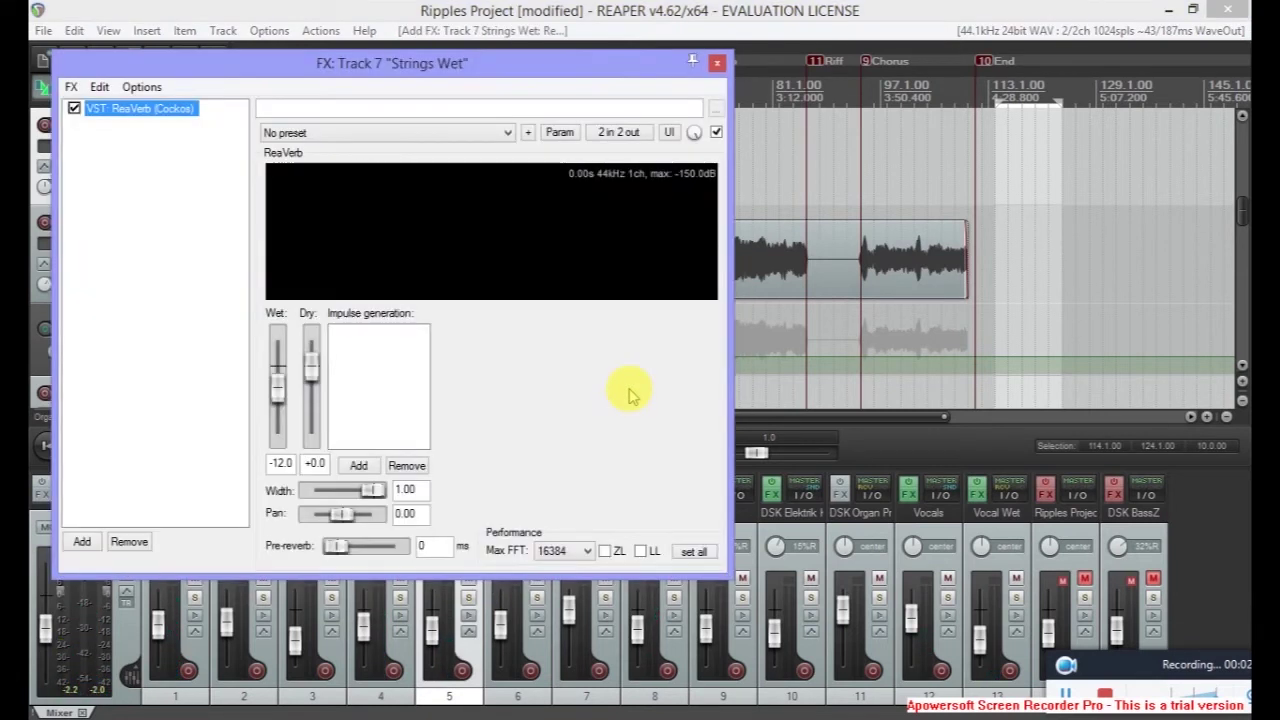
{"action": "left_click", "coordinate": [405, 132]}
{"action": "left_click", "coordinate": [395, 188]}
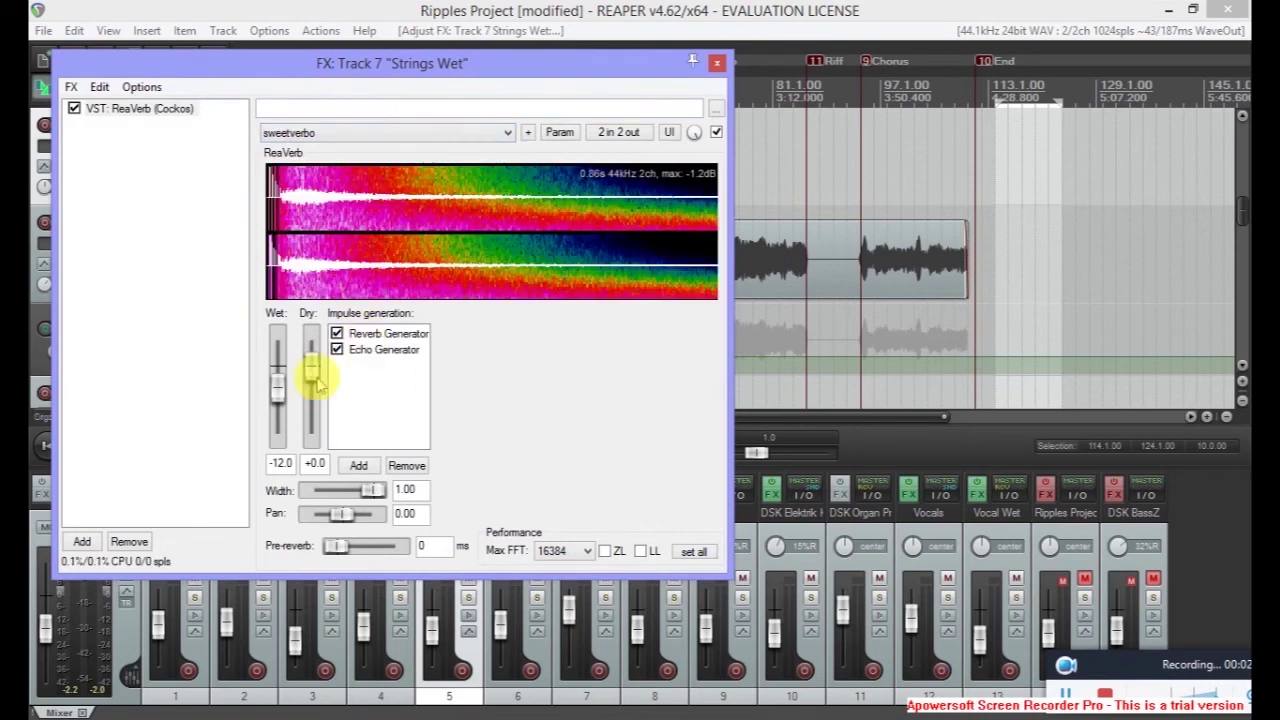
- Set the reverb to wet -16.5 dB and dry -4.4 dB, then resume around 0:21
{"action": "left_click_drag", "start_coordinate": [274, 402], "coordinate": [311, 377]}
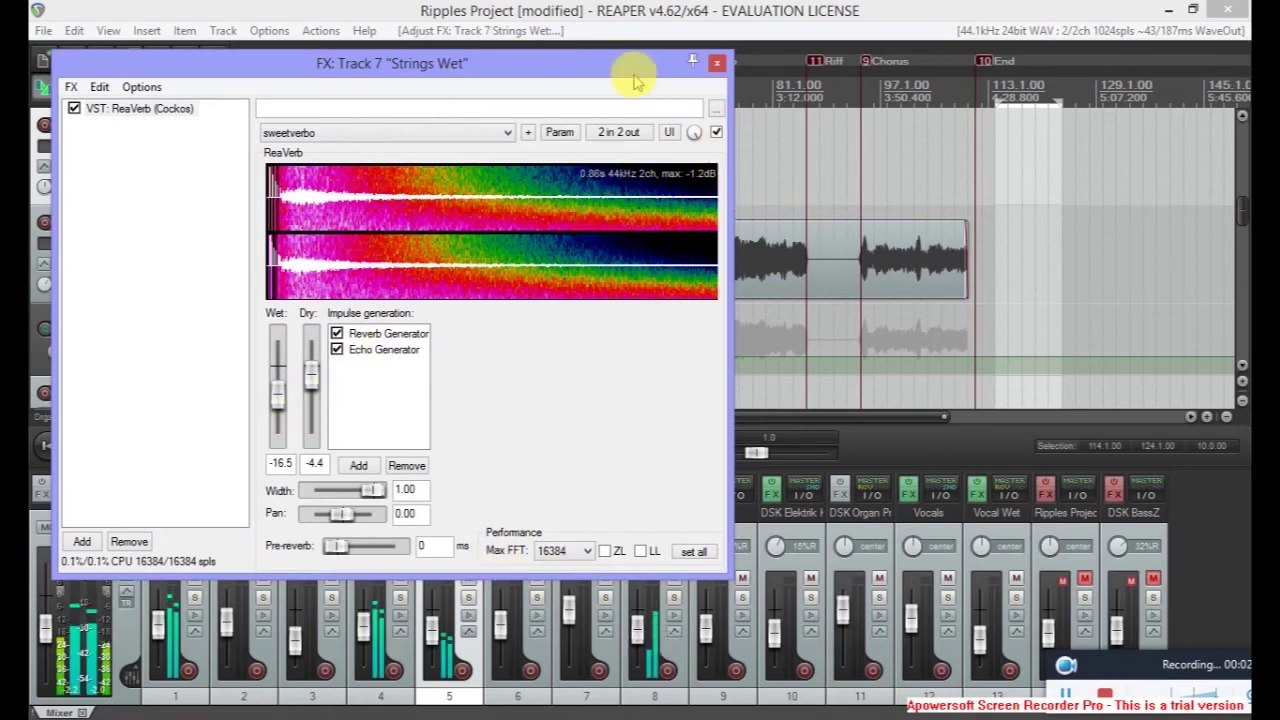
{"action": "left_click", "coordinate": [717, 63]}
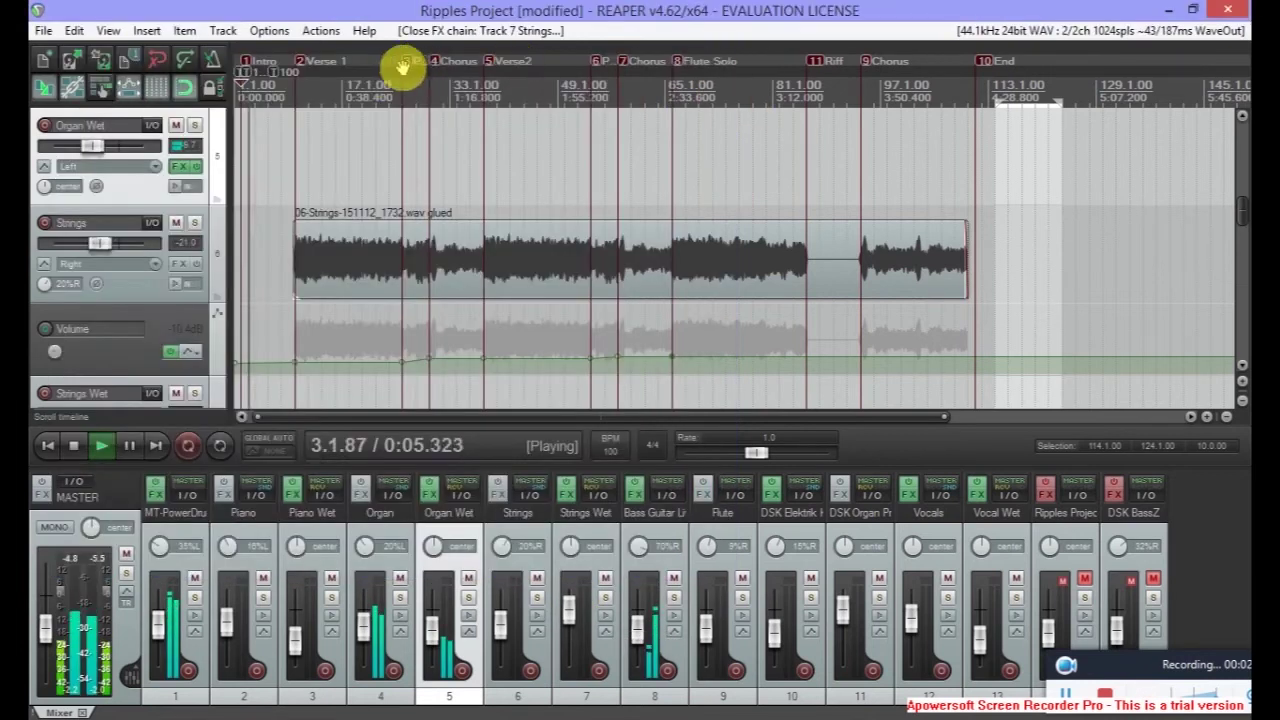
{"action": "left_click", "coordinate": [297, 90]}
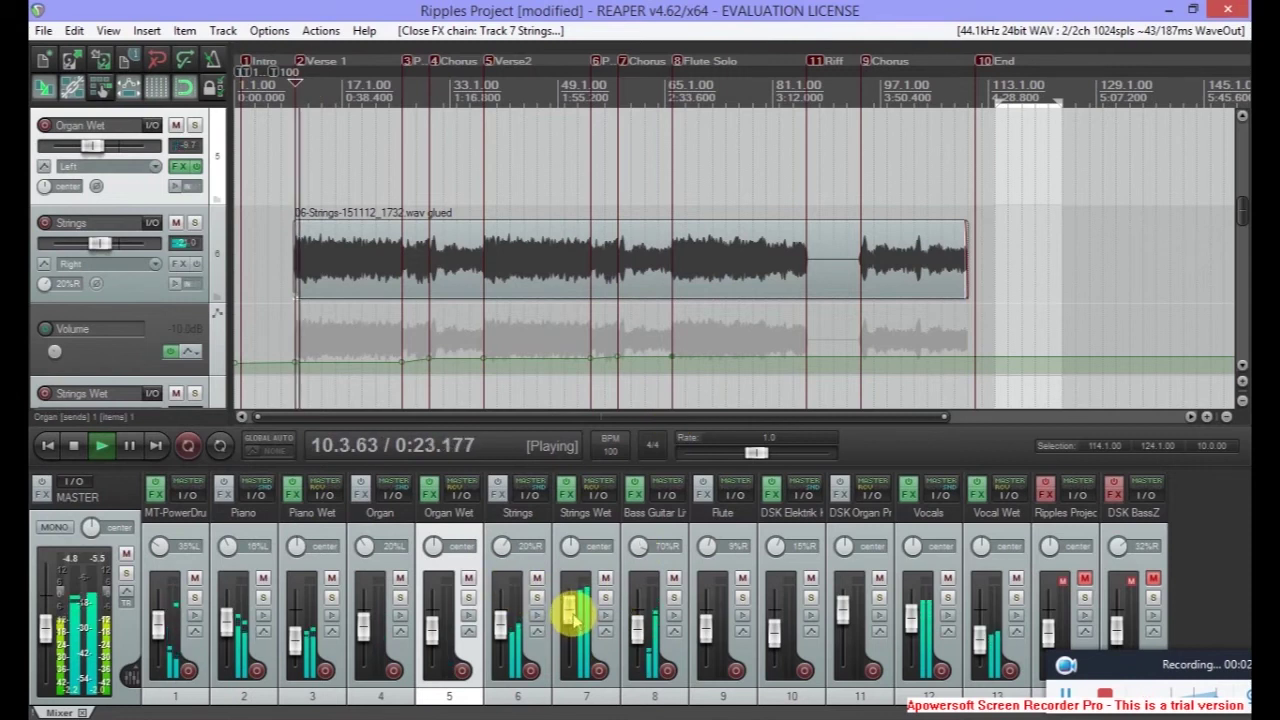
- Adjust Strings Wet's volume and add ReaEQ to the Piano track, keeping No preset
{"action": "mouse_move", "coordinate": [572, 612]}
{"action": "left_mouse_down"}
{"action": "mouse_move", "coordinate": [586, 571]}
{"action": "mouse_move", "coordinate": [571, 629]}
{"action": "left_mouse_up"}
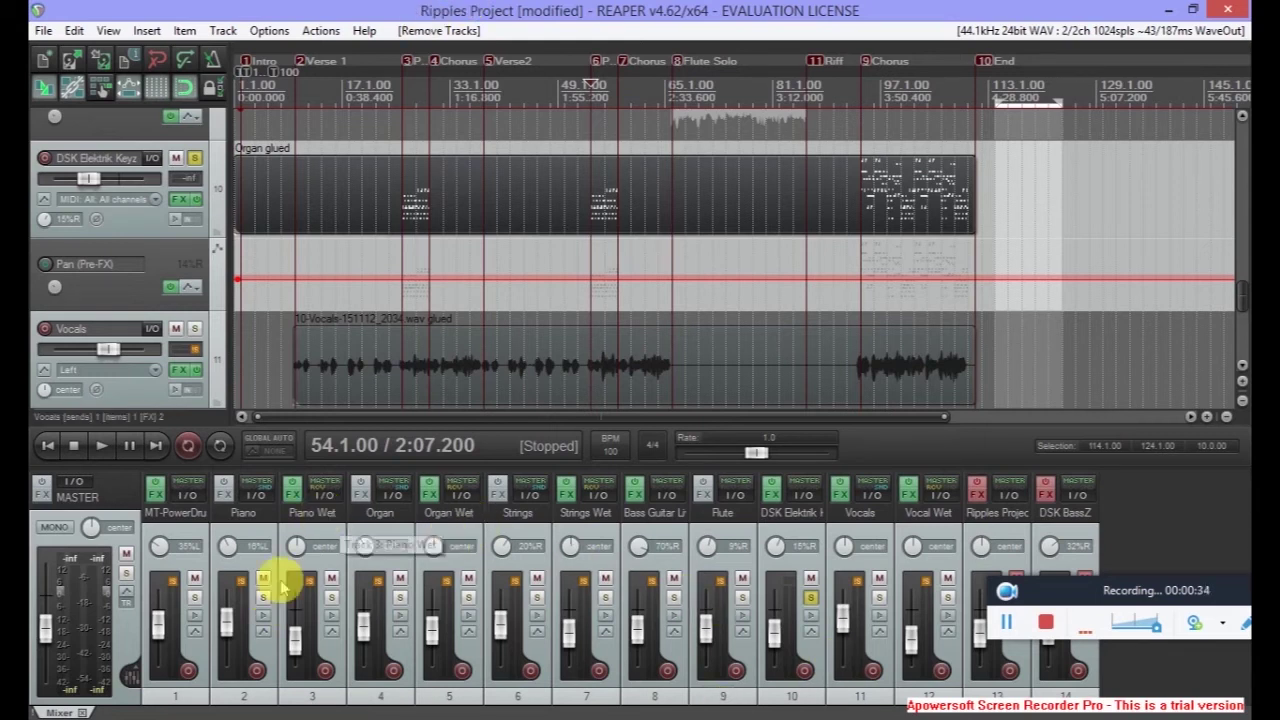
{"action": "left_click", "coordinate": [224, 491]}
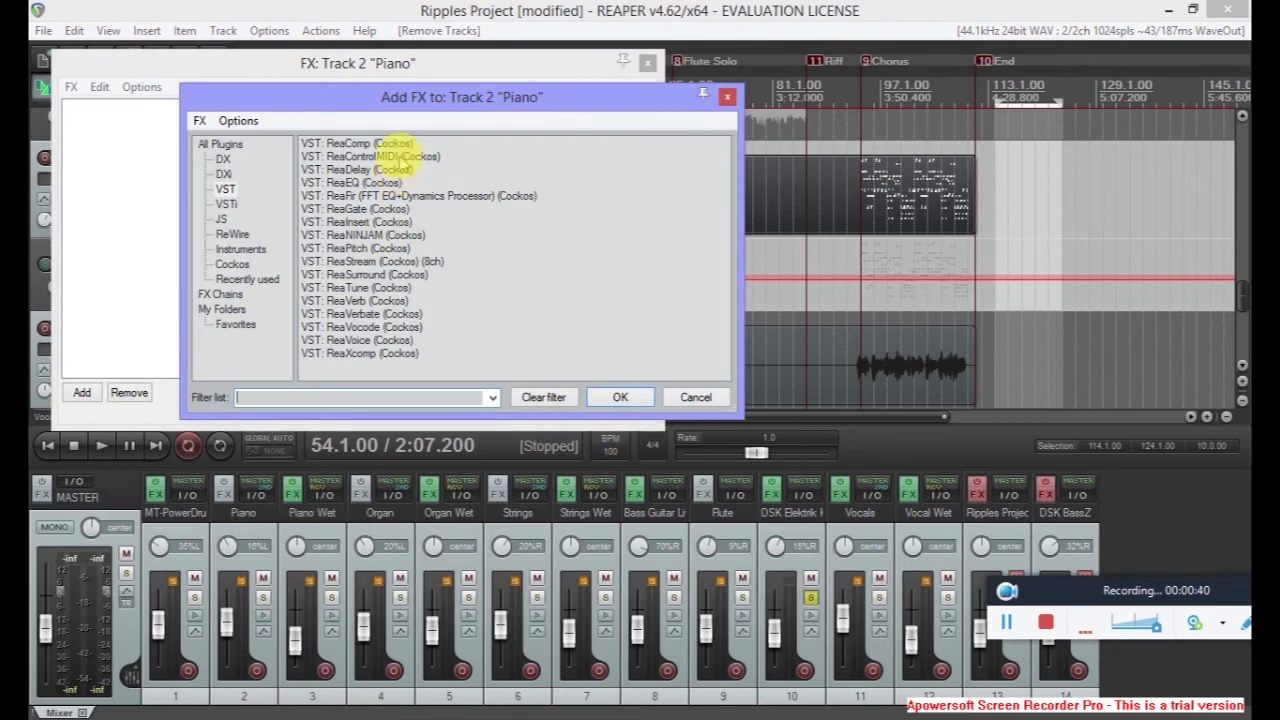
{"action": "left_click", "coordinate": [810, 598]}
{"action": "left_click", "coordinate": [322, 96]}
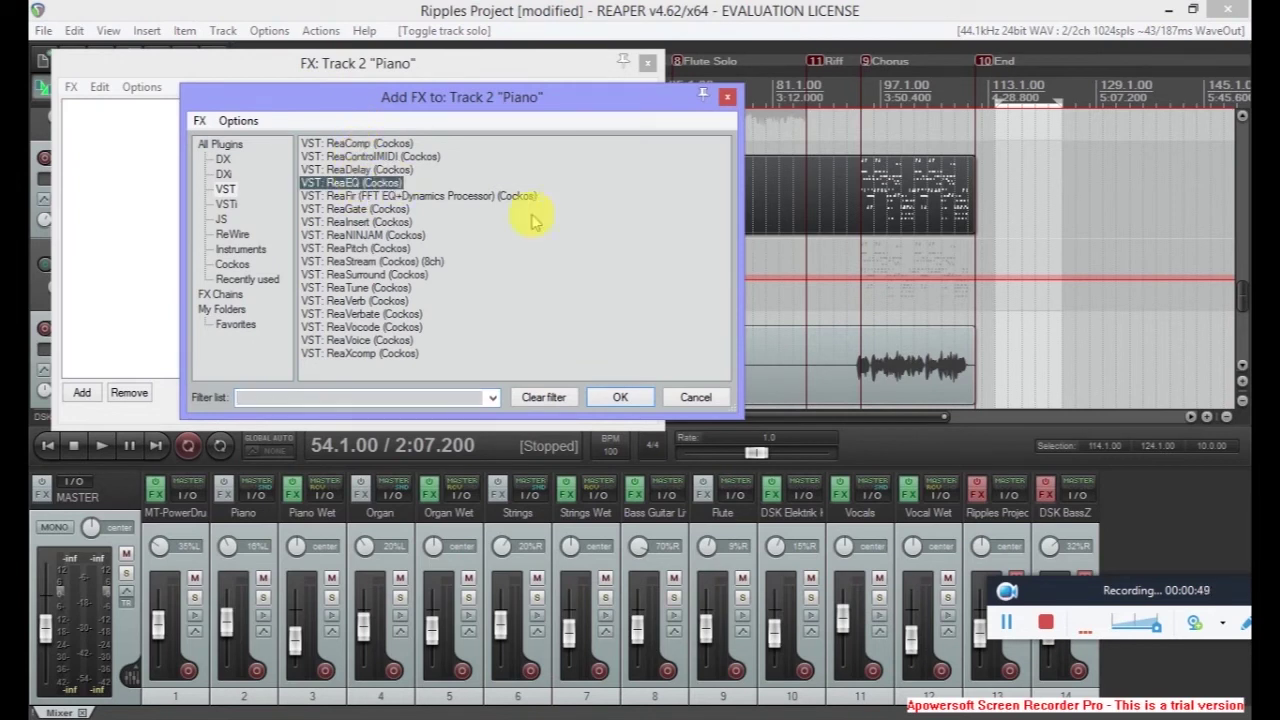
{"action": "left_click", "coordinate": [603, 403]}
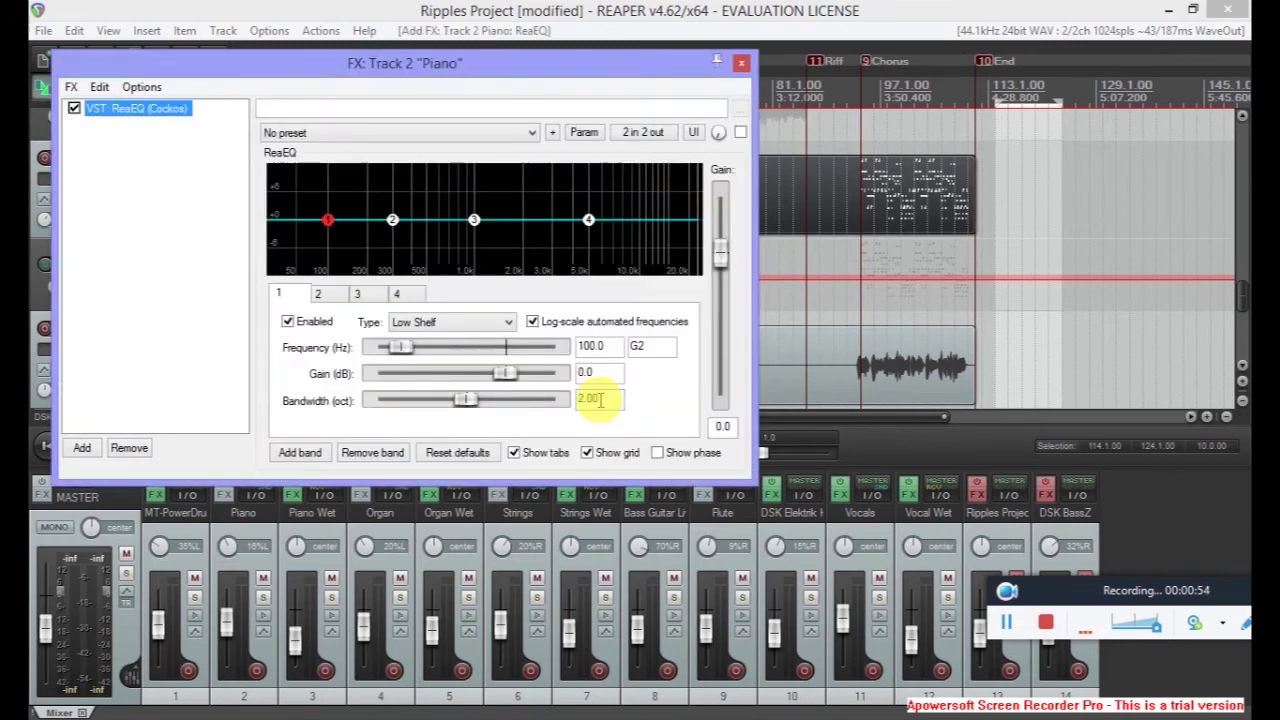
{"action": "left_click", "coordinate": [474, 138]}
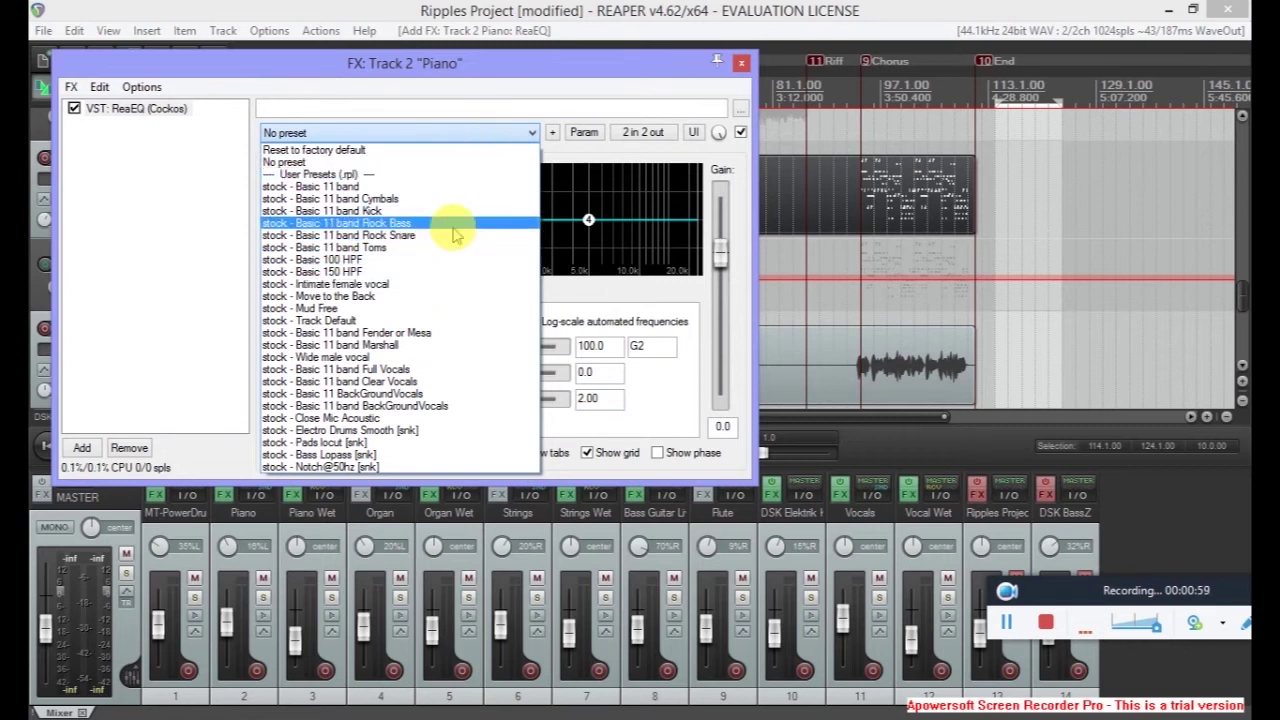
{"action": "left_click", "coordinate": [430, 12]}
- Play from near the start with Piano and Piano Wet soloed
{"action": "left_click_drag", "start_coordinate": [437, 72], "coordinate": [602, 358]}
{"action": "left_click", "coordinate": [290, 84]}
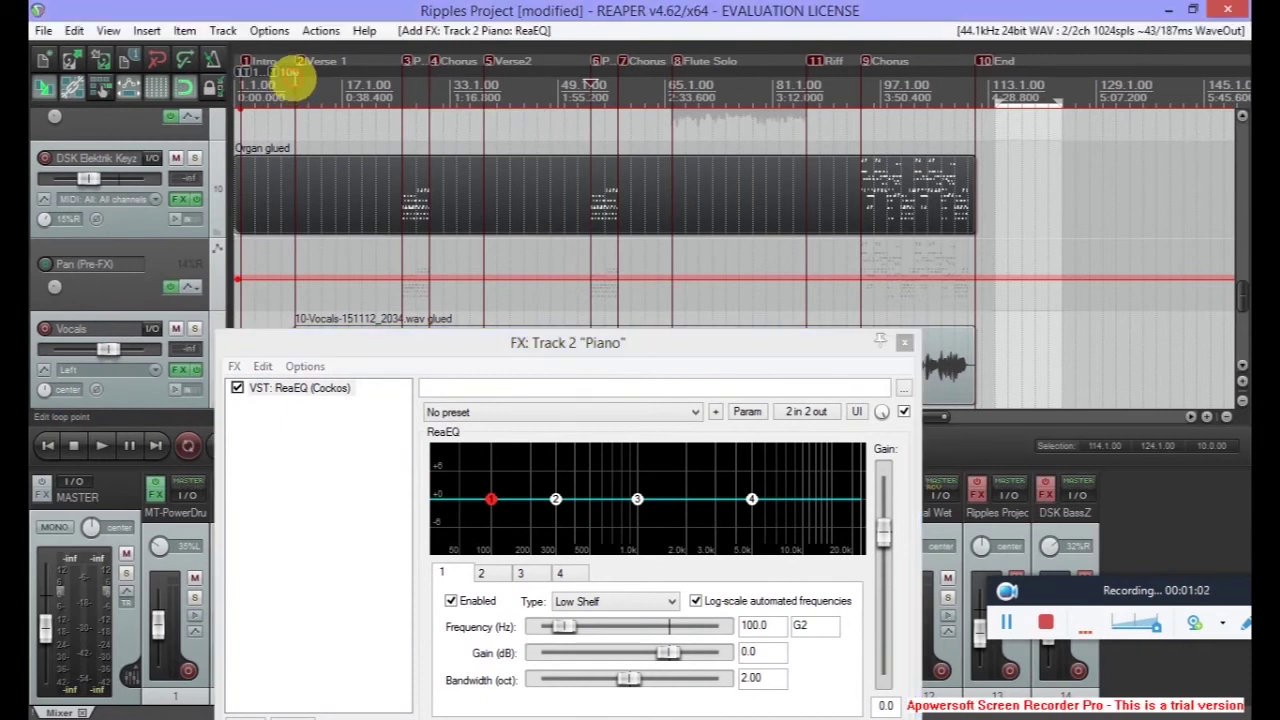
{"action": "key", "text": "space"}
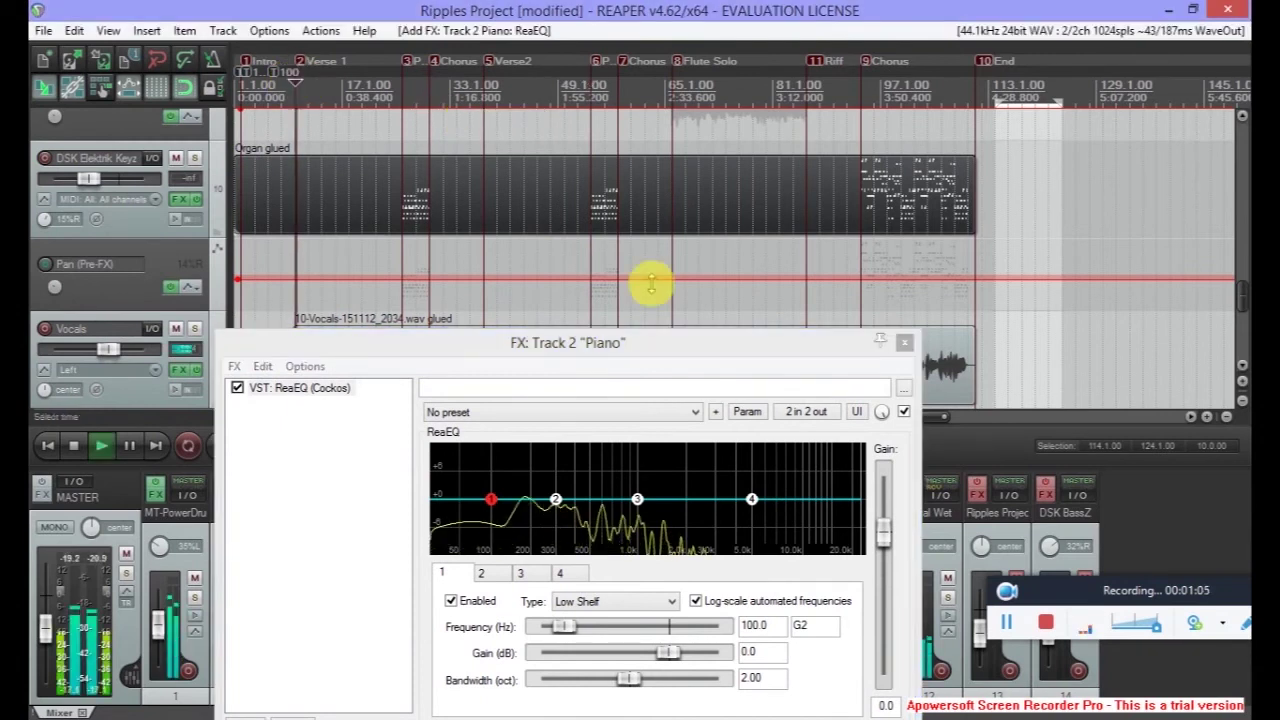
{"action": "left_click_drag", "start_coordinate": [750, 340], "coordinate": [959, 12]}
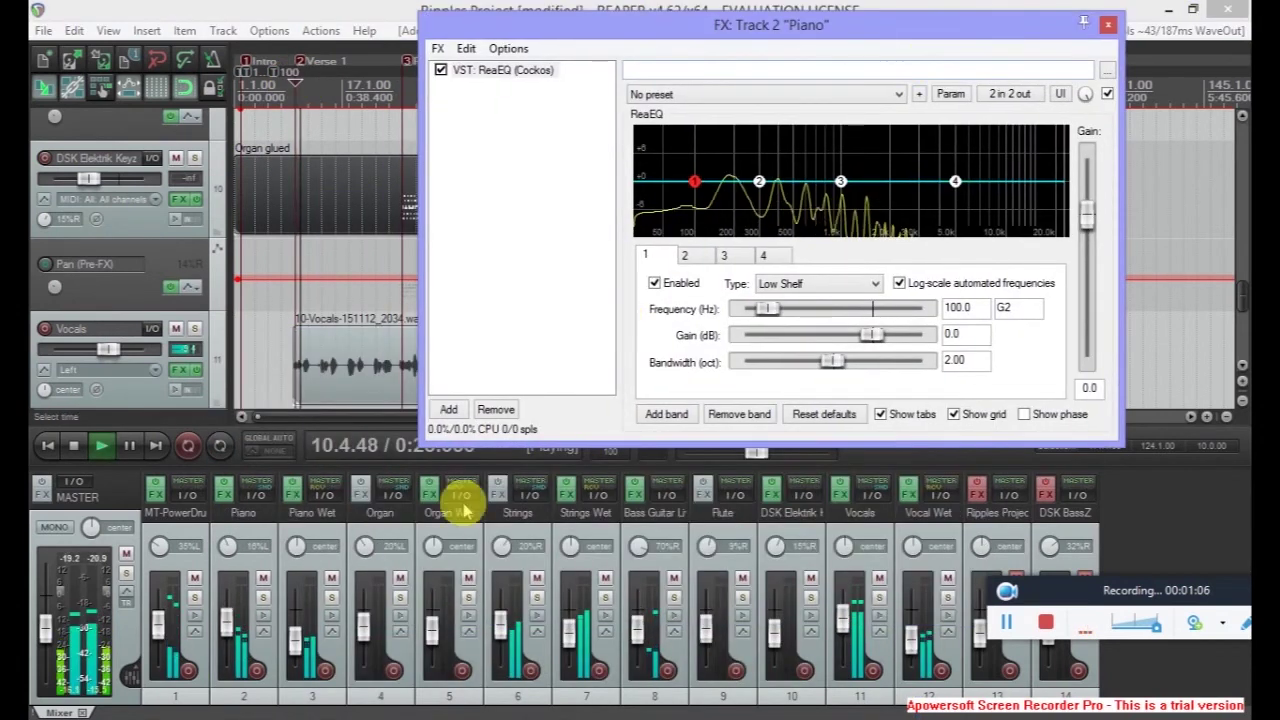
{"action": "left_click", "coordinate": [262, 597]}
{"action": "left_click", "coordinate": [331, 597]}
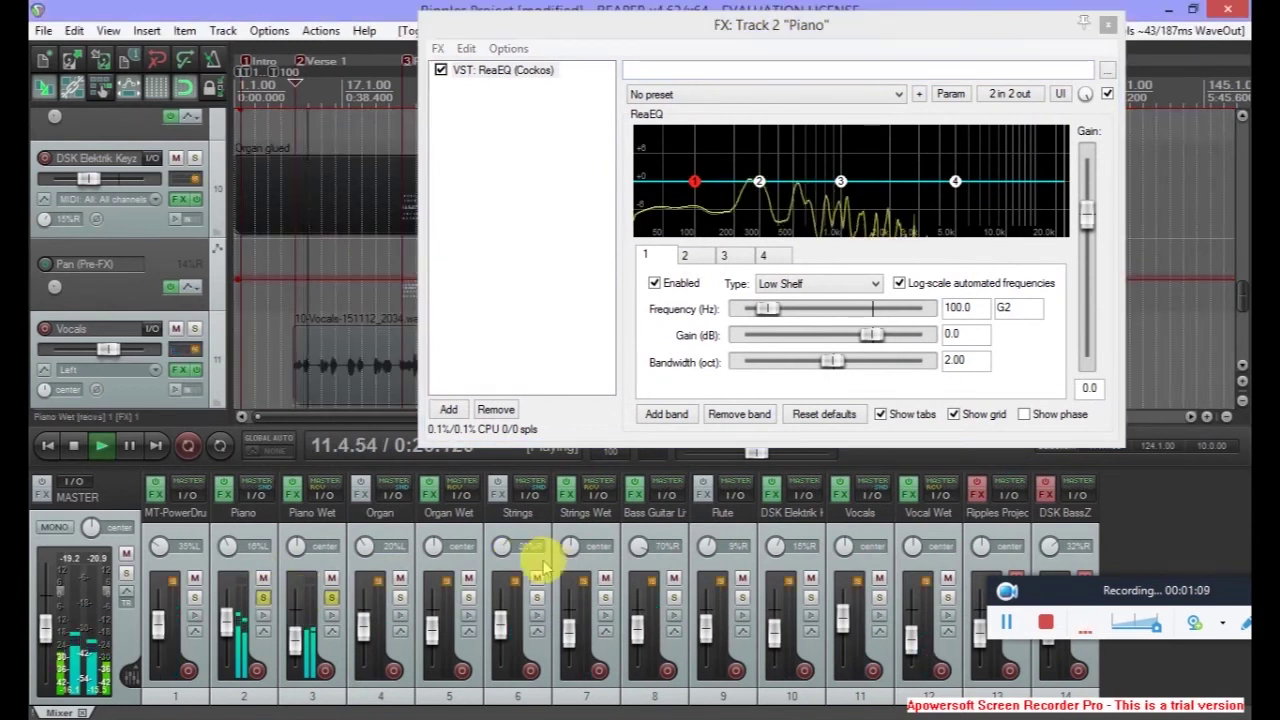
{"action": "left_click", "coordinate": [815, 94]}
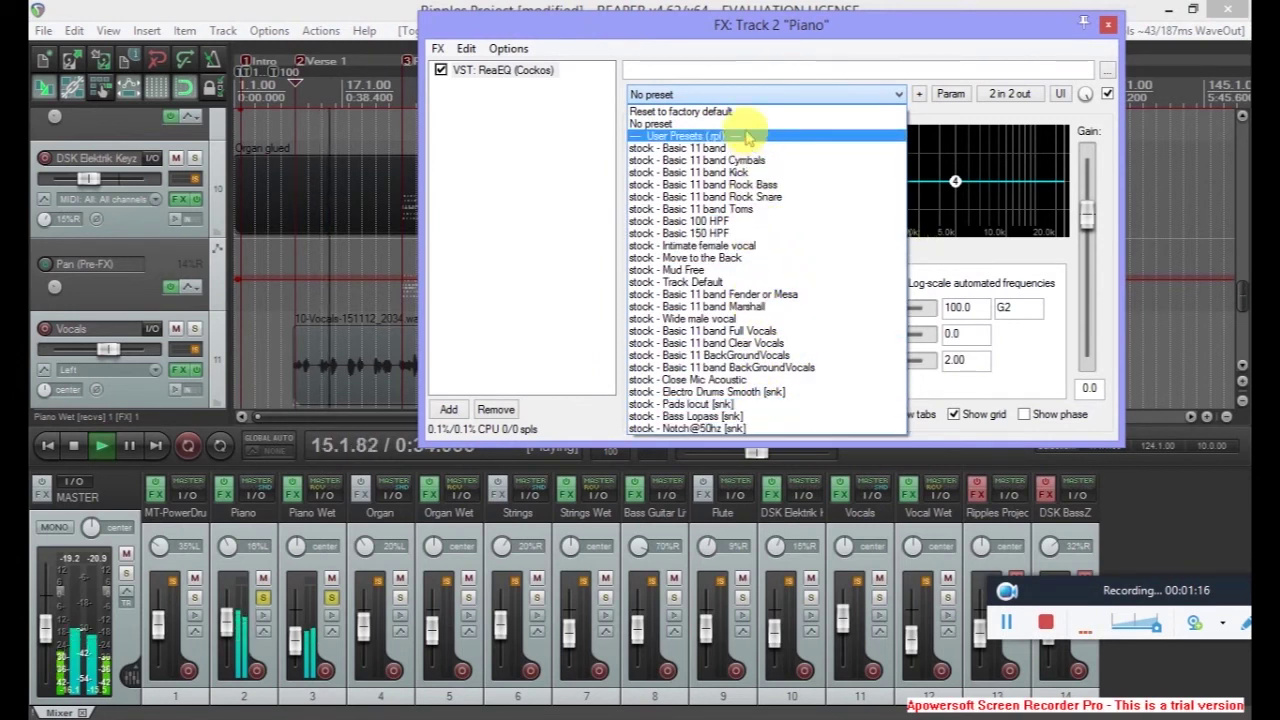
- Apply the stock Basic 150 HPF preset to Piano's ReaEQ and add ReaEQ to Organ
{"action": "left_click", "coordinate": [775, 233]}
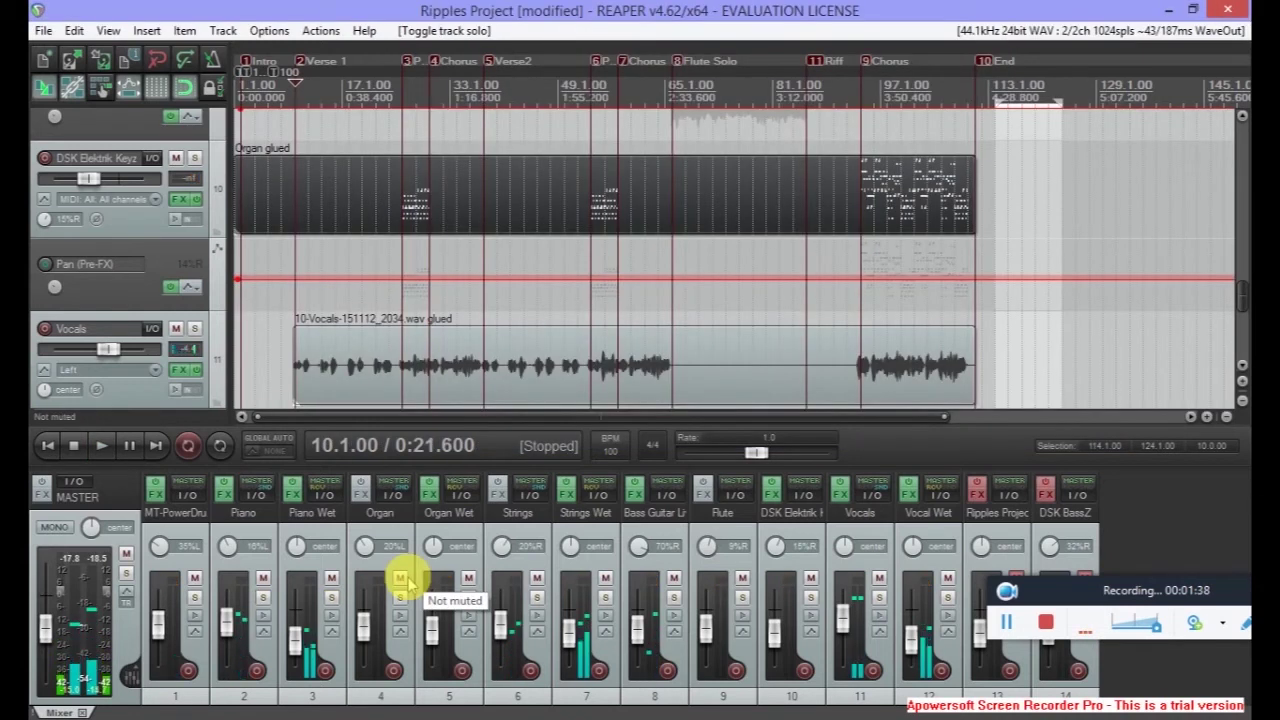
{"action": "left_click", "coordinate": [357, 488]}
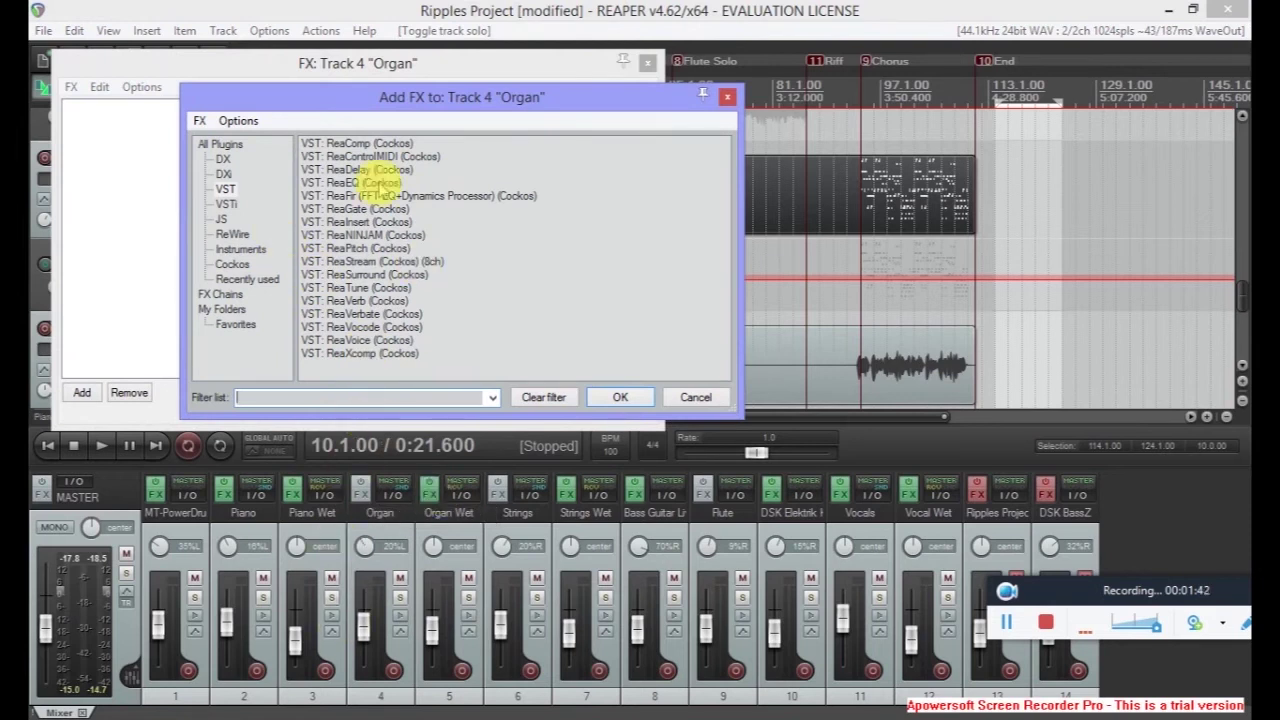
{"action": "left_click", "coordinate": [342, 183]}
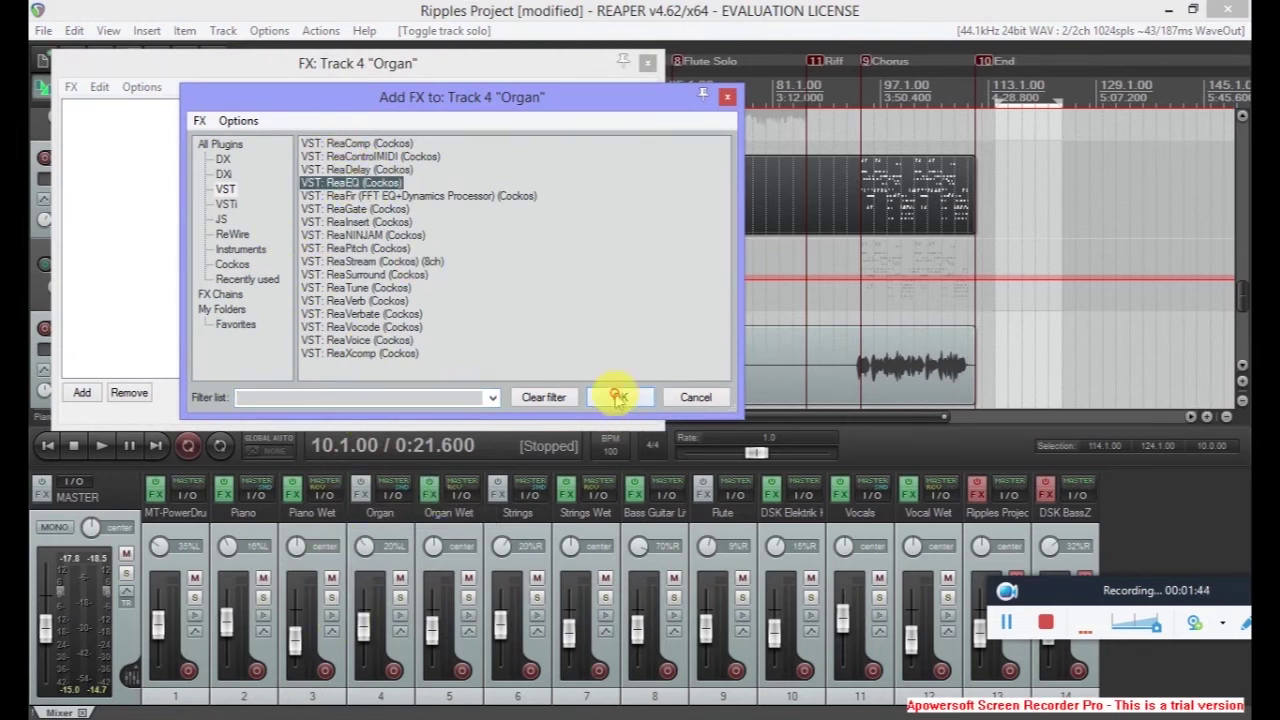
{"action": "left_click", "coordinate": [616, 397]}
{"action": "left_click", "coordinate": [414, 132]}
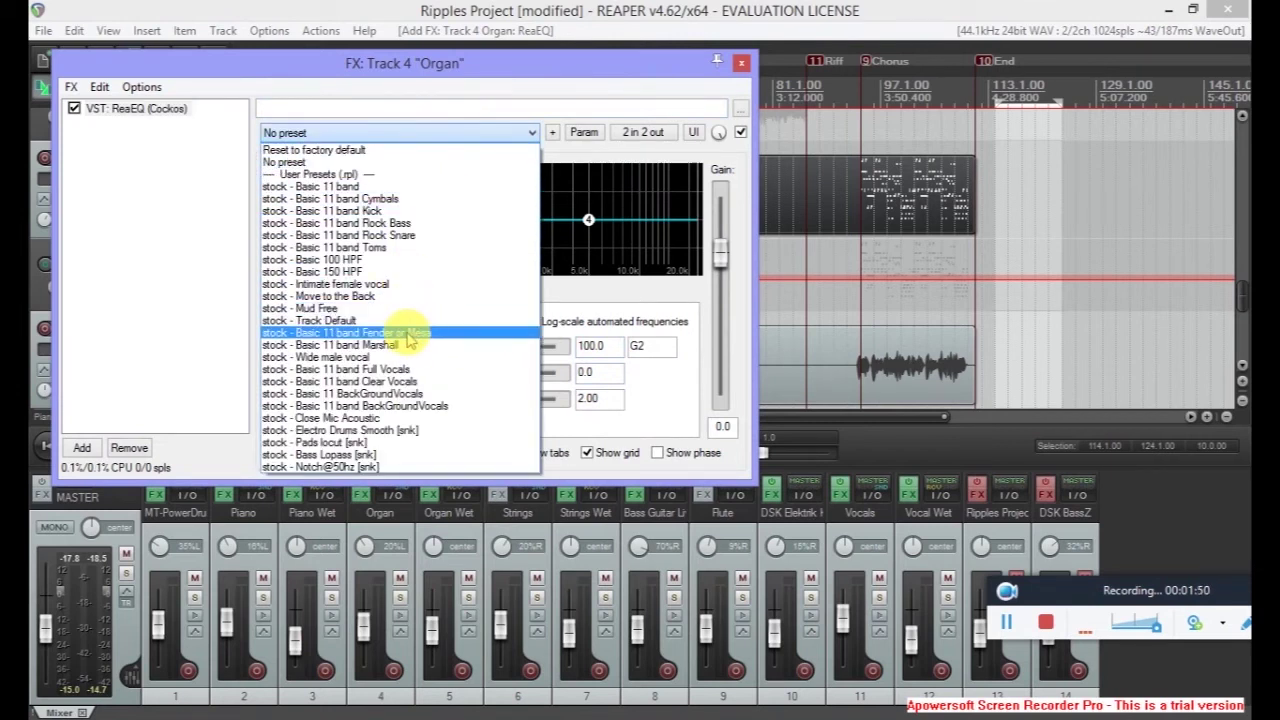
{"action": "left_click", "coordinate": [41, 9]}
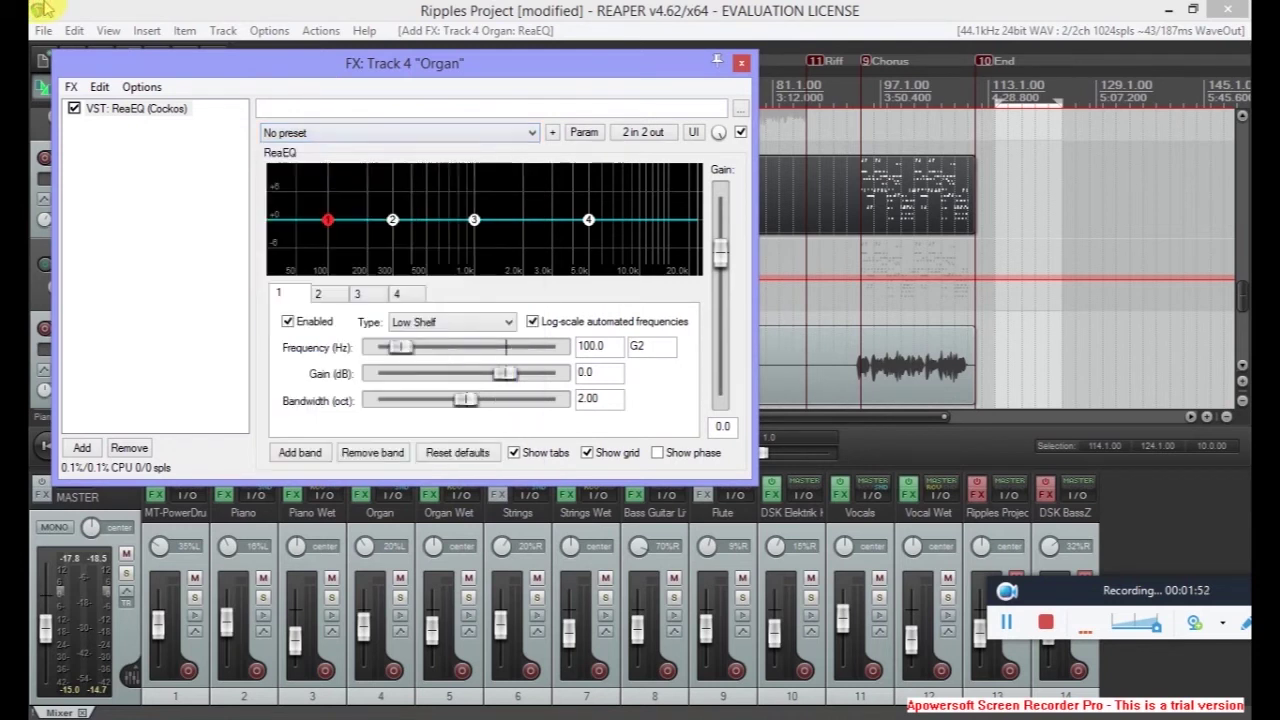
- Play the organ and try the Move to the Back preset on its ReaEQ
{"action": "left_click", "coordinate": [230, 62]}
{"action": "left_click_drag", "start_coordinate": [230, 62], "coordinate": [400, 371]}
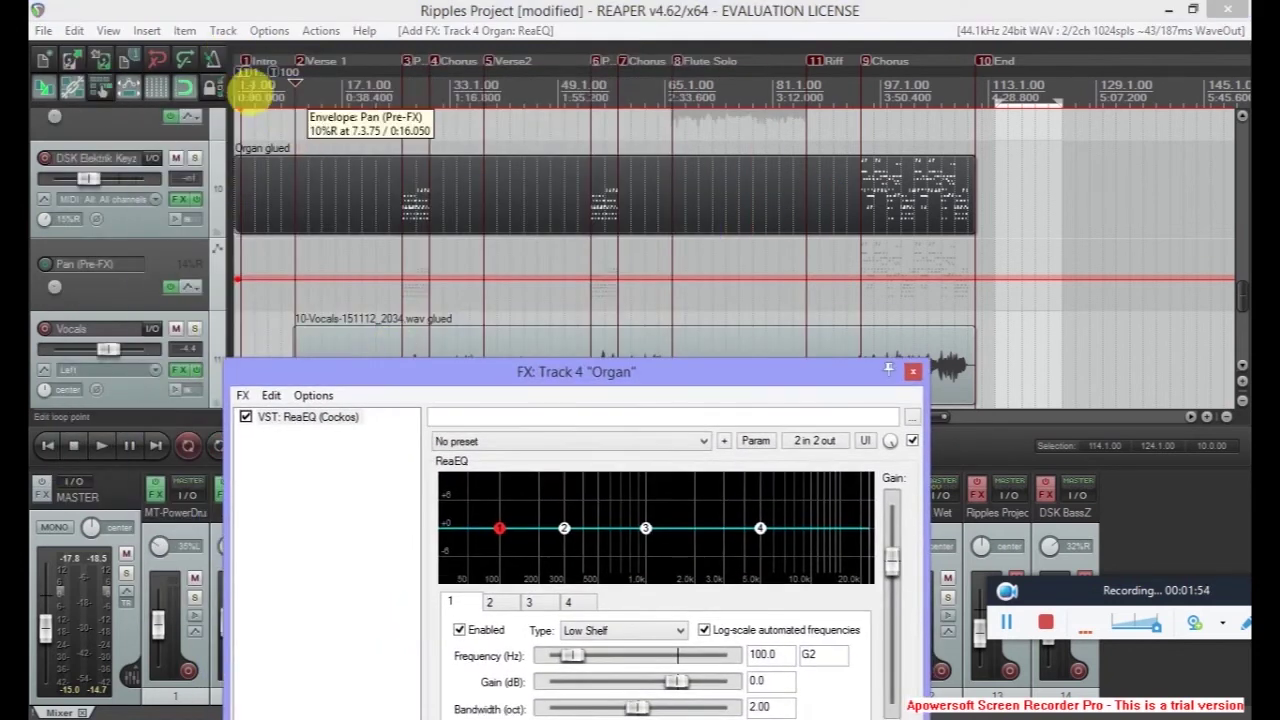
{"action": "key", "text": "space"}
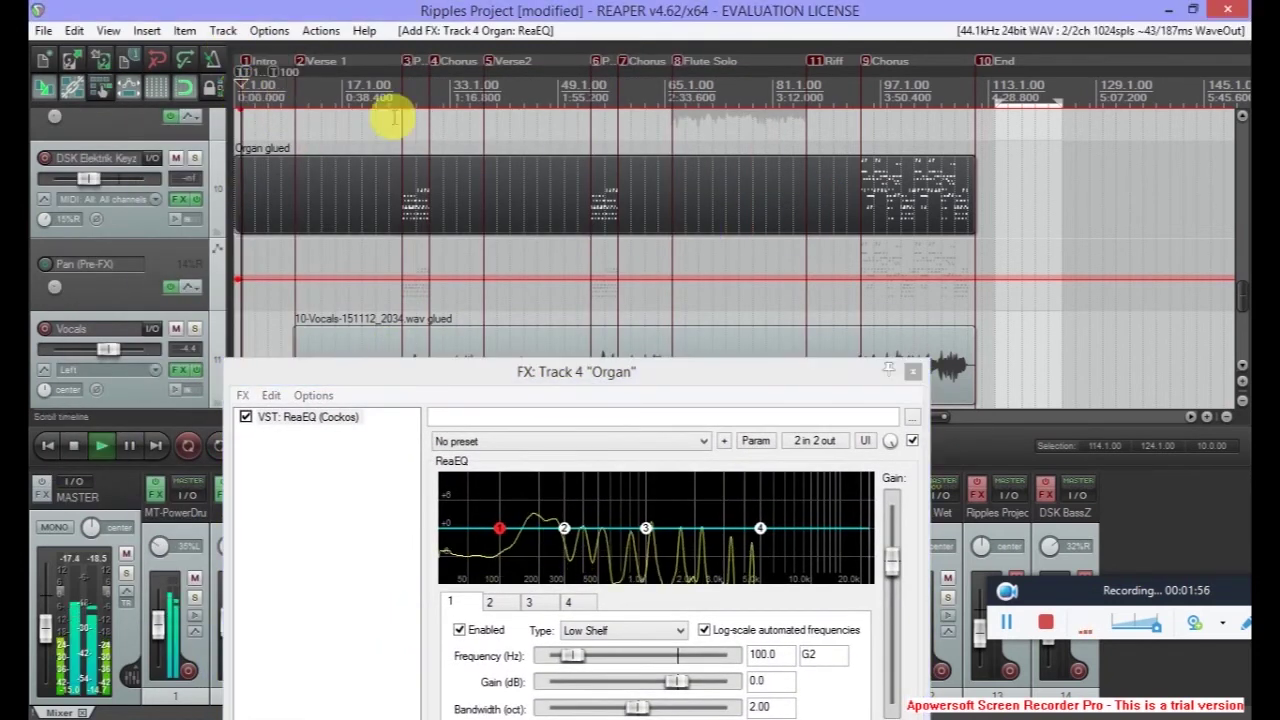
{"action": "left_click_drag", "start_coordinate": [792, 378], "coordinate": [848, 65]}
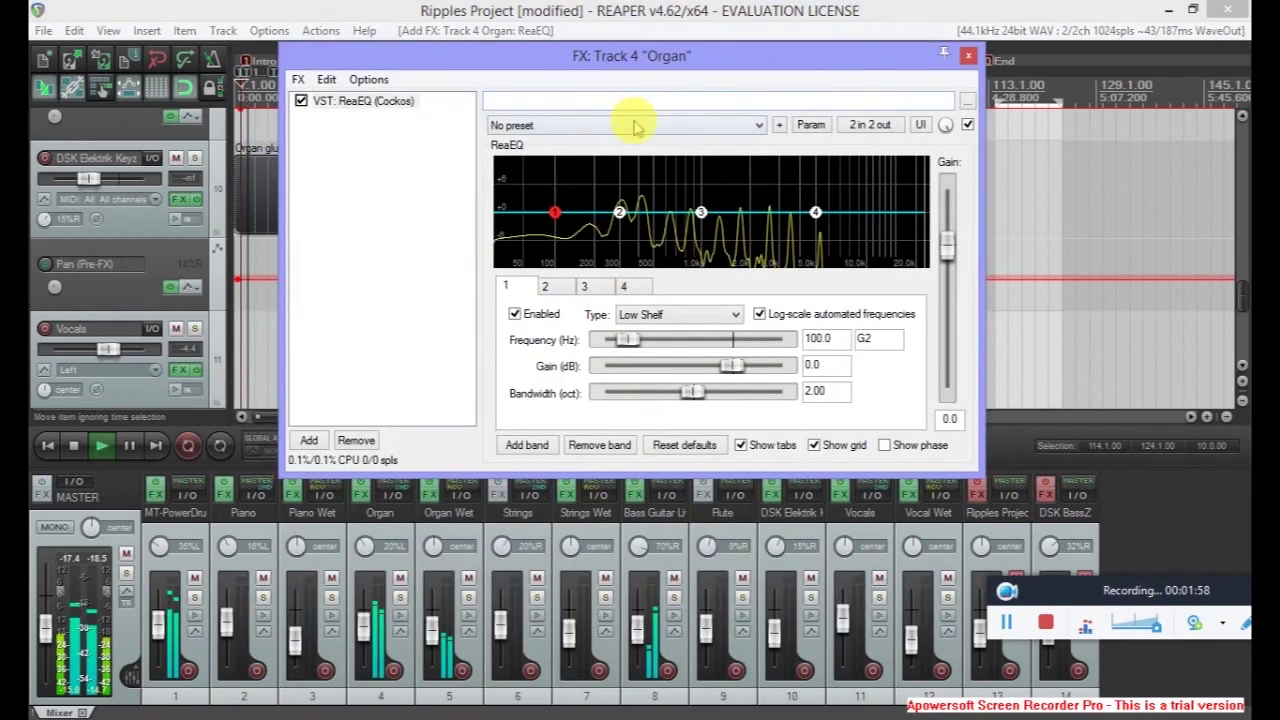
{"action": "left_click", "coordinate": [634, 126]}
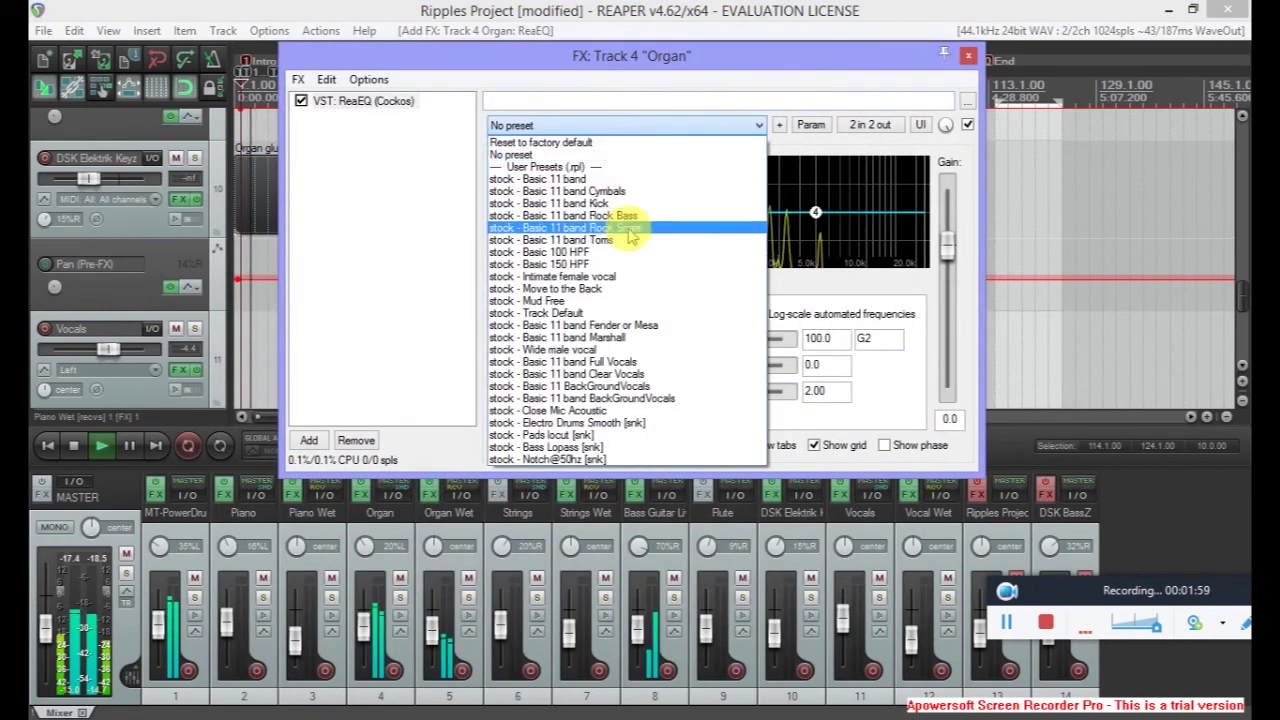
{"action": "left_click", "coordinate": [632, 288]}
{"action": "left_click", "coordinate": [645, 126]}
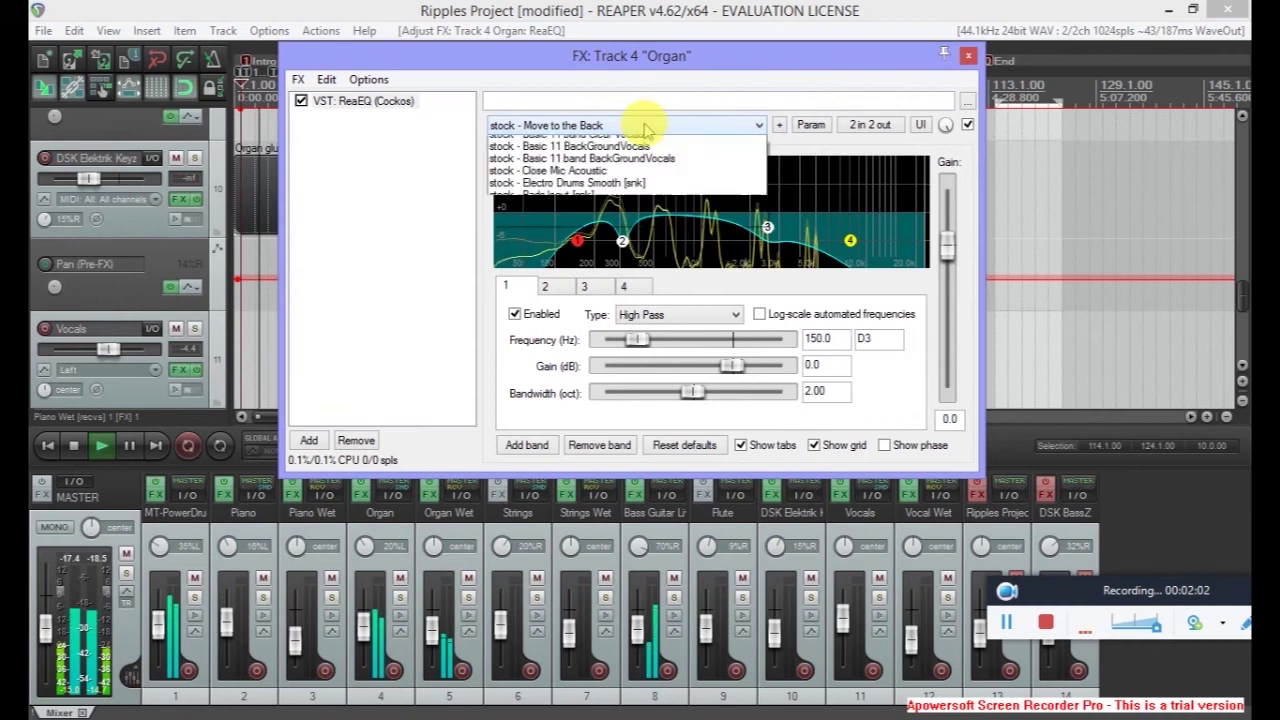
- Switch the Organ's ReaEQ to the stock Basic 11 band Marshall preset
{"action": "left_click", "coordinate": [640, 325]}
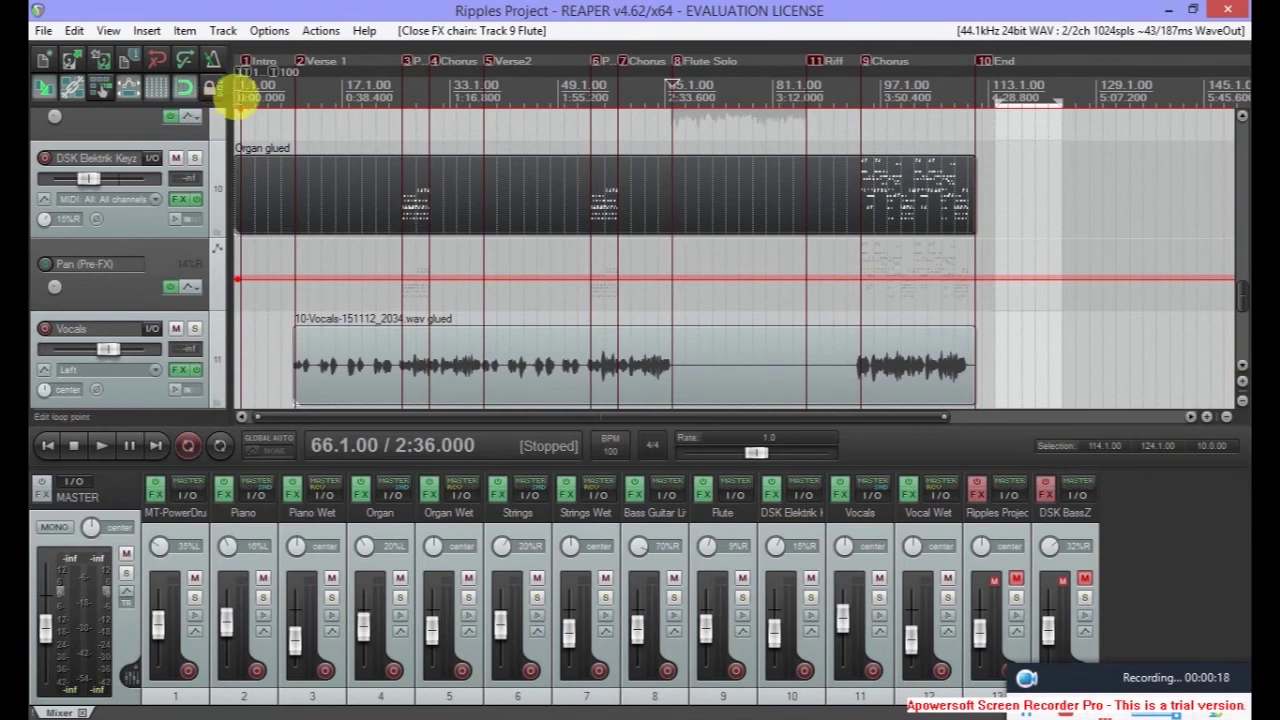
- Select bars 1 to 111 and open Render to File with Master mix as the source
{"action": "left_click_drag", "start_coordinate": [237, 103], "coordinate": [973, 116]}
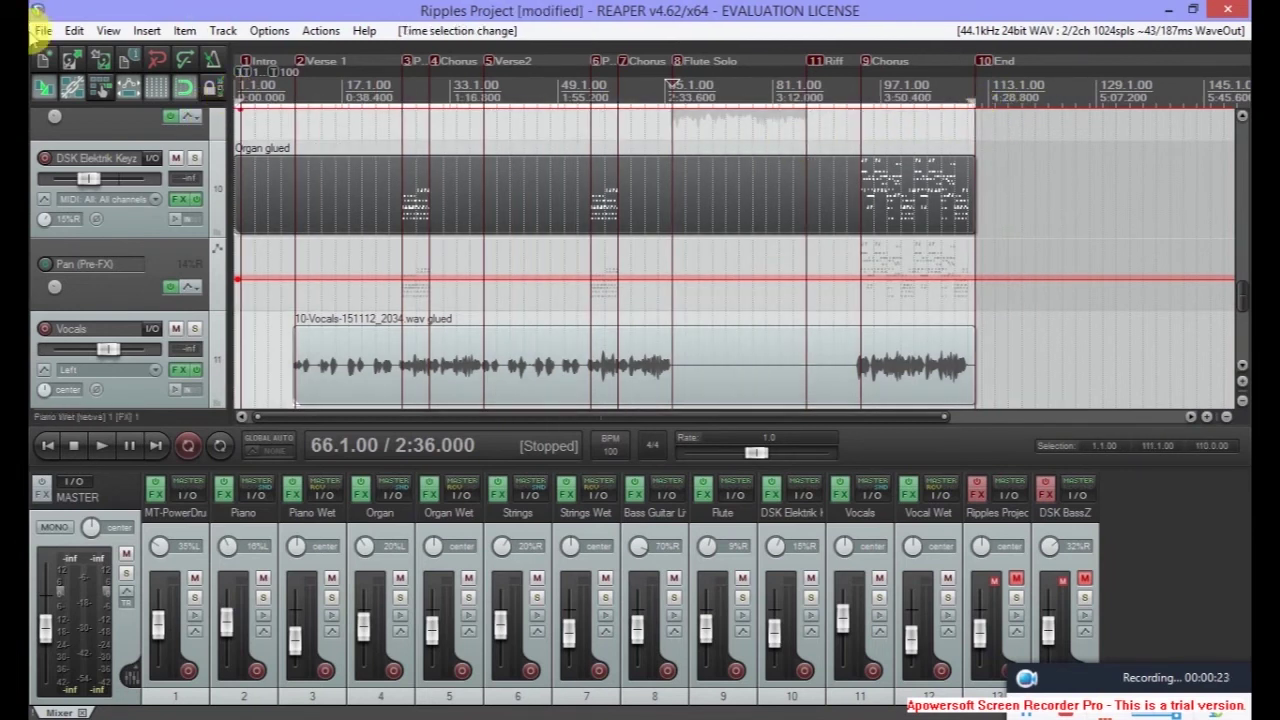
{"action": "left_click", "coordinate": [41, 31]}
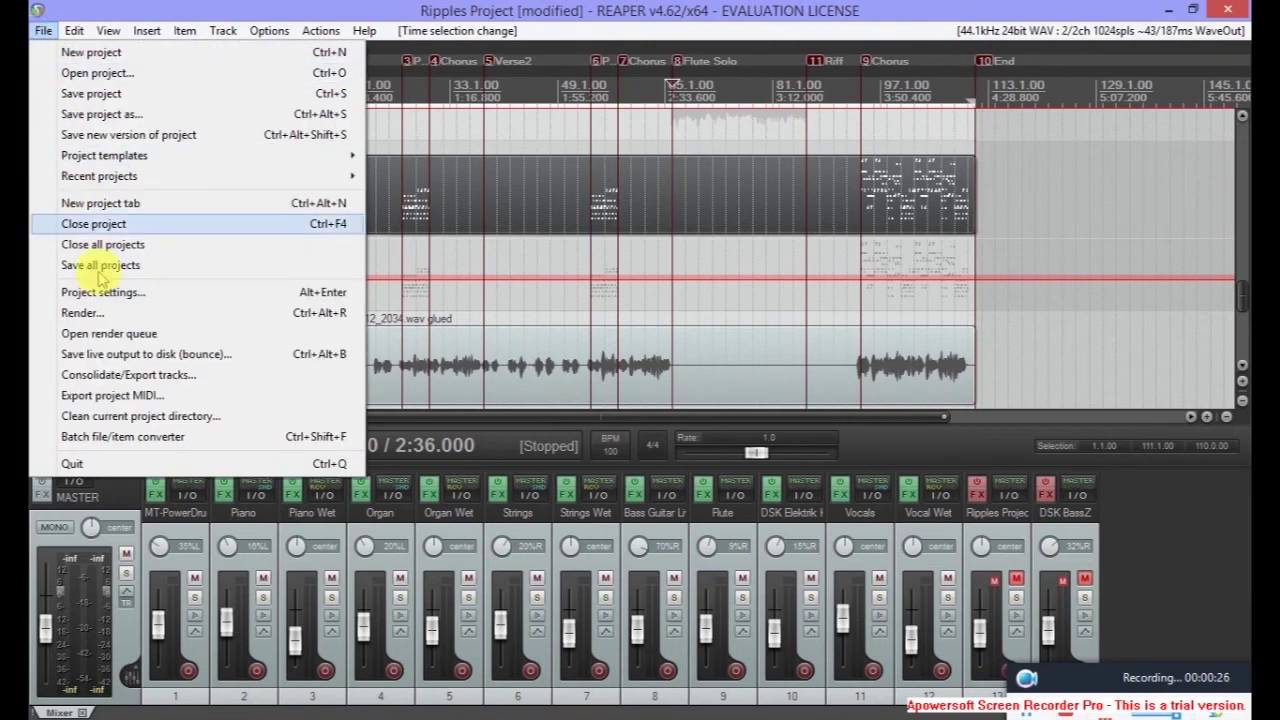
{"action": "left_click", "coordinate": [98, 314]}
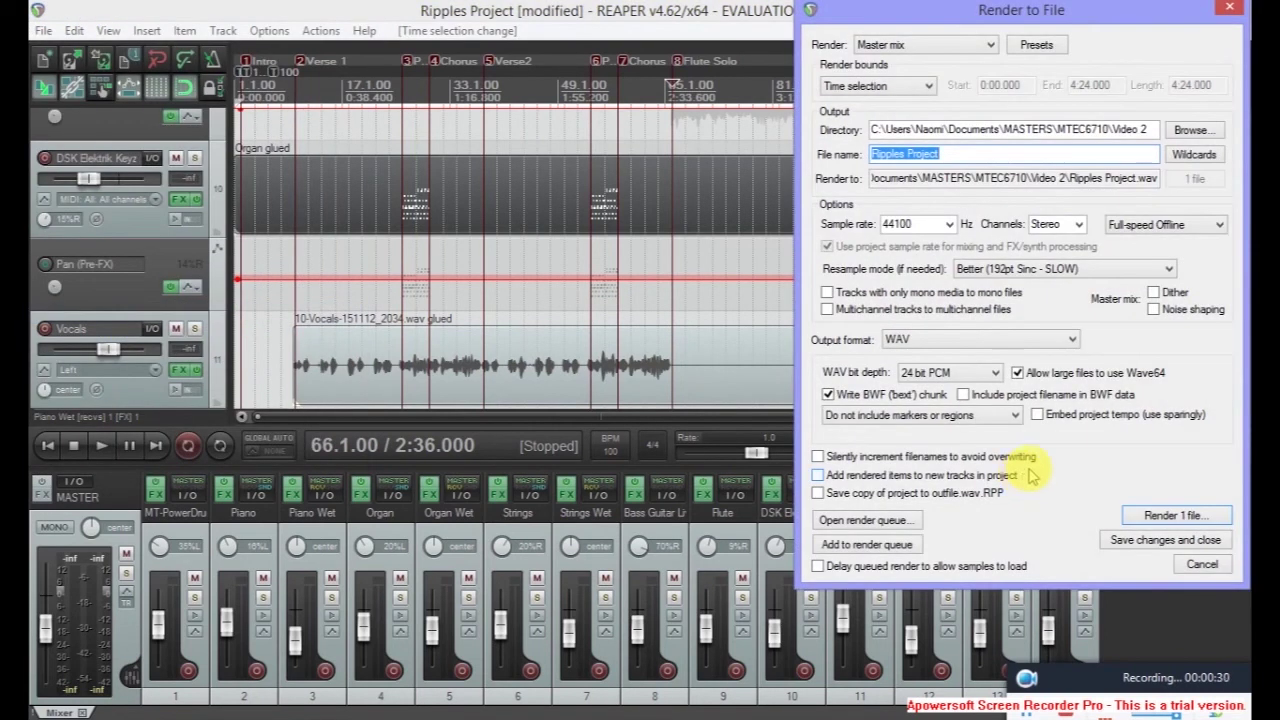
{"action": "left_click", "coordinate": [893, 44]}
{"action": "left_click", "coordinate": [897, 47]}
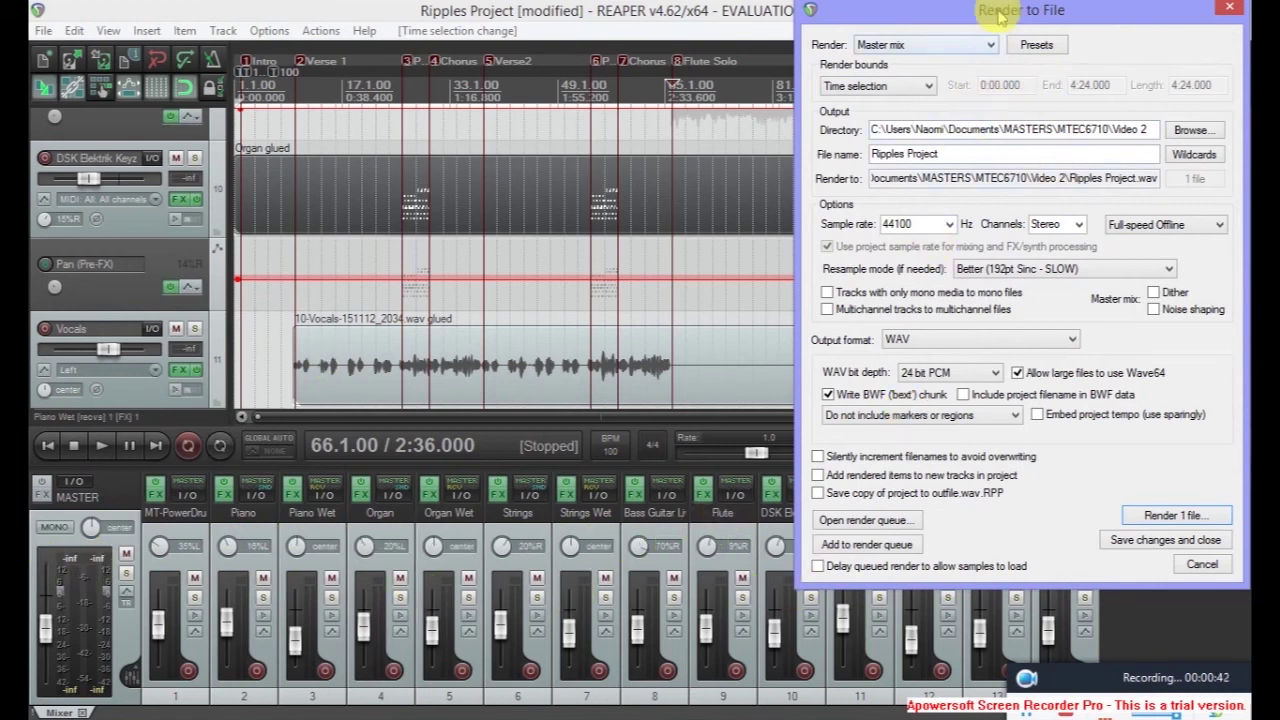
{"action": "left_click_drag", "start_coordinate": [1000, 14], "coordinate": [922, 38]}
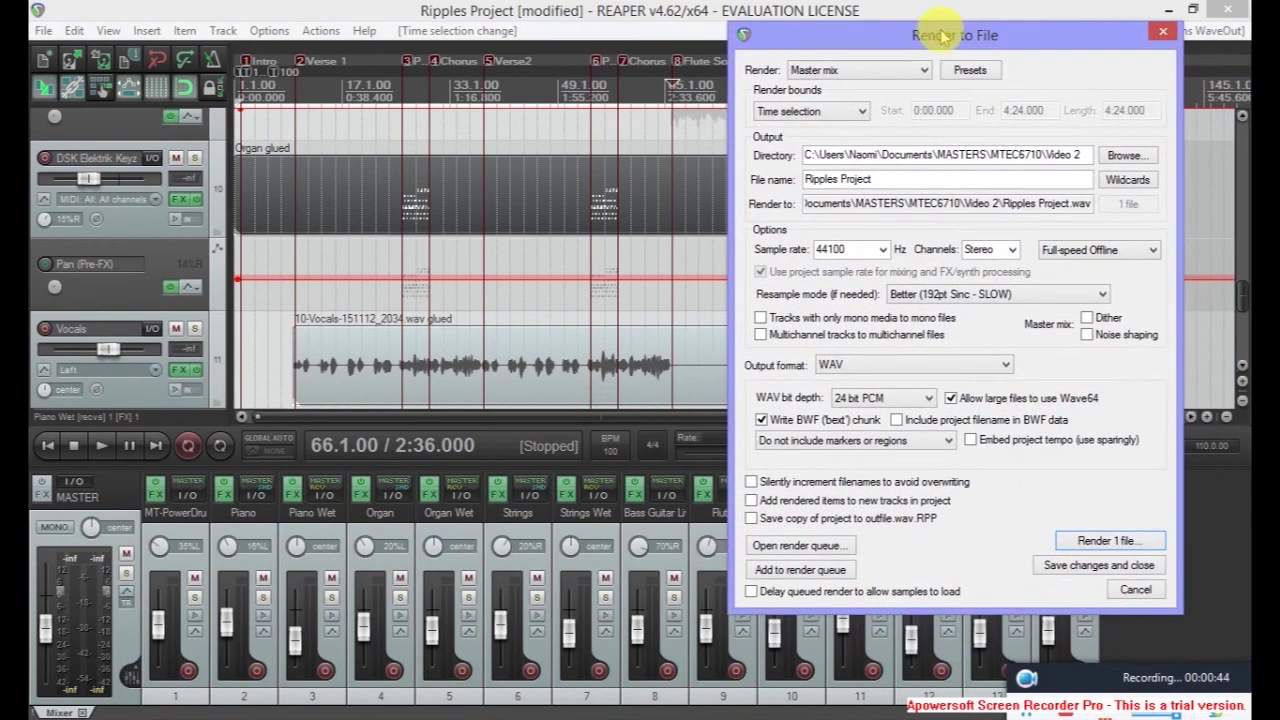
- Close the Render dialog and pan Piano Wet 17% left, Organ Wet 20% left, Strings Wet 20% right
{"action": "left_click", "coordinate": [1165, 34]}
{"action": "left_click_drag", "start_coordinate": [300, 556], "coordinate": [298, 566]}
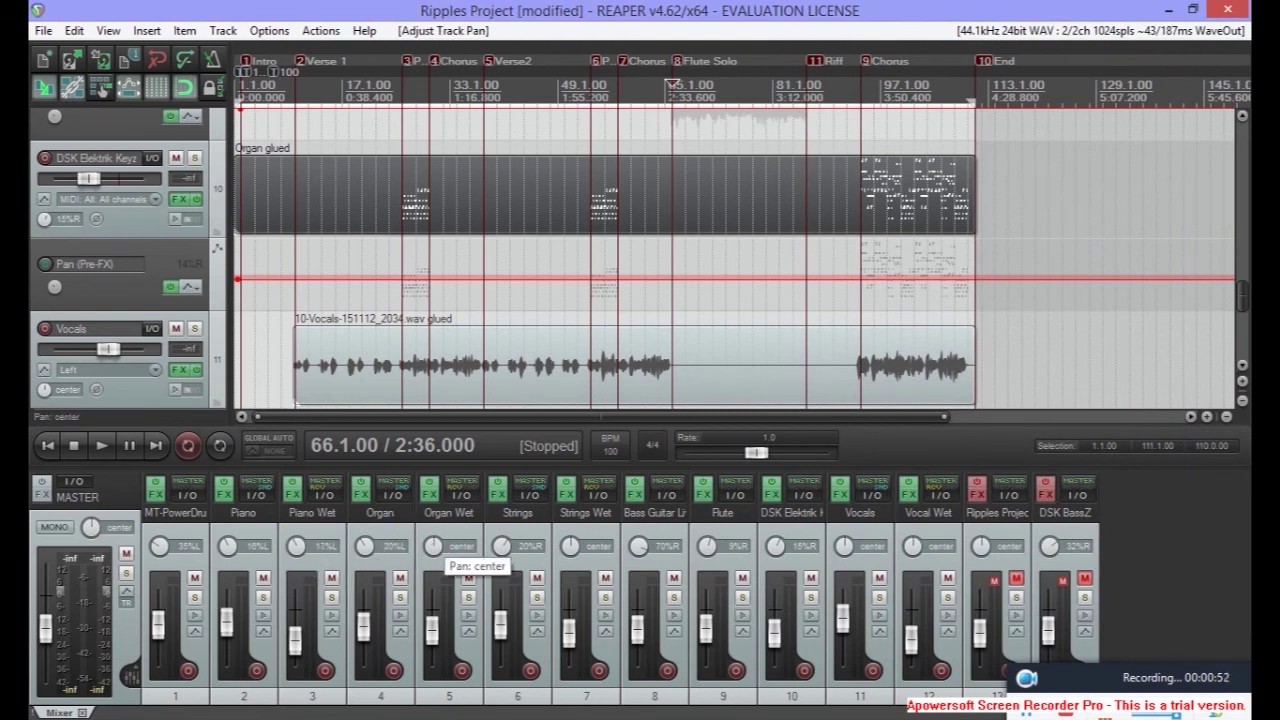
{"action": "left_click_drag", "start_coordinate": [428, 548], "coordinate": [432, 560]}
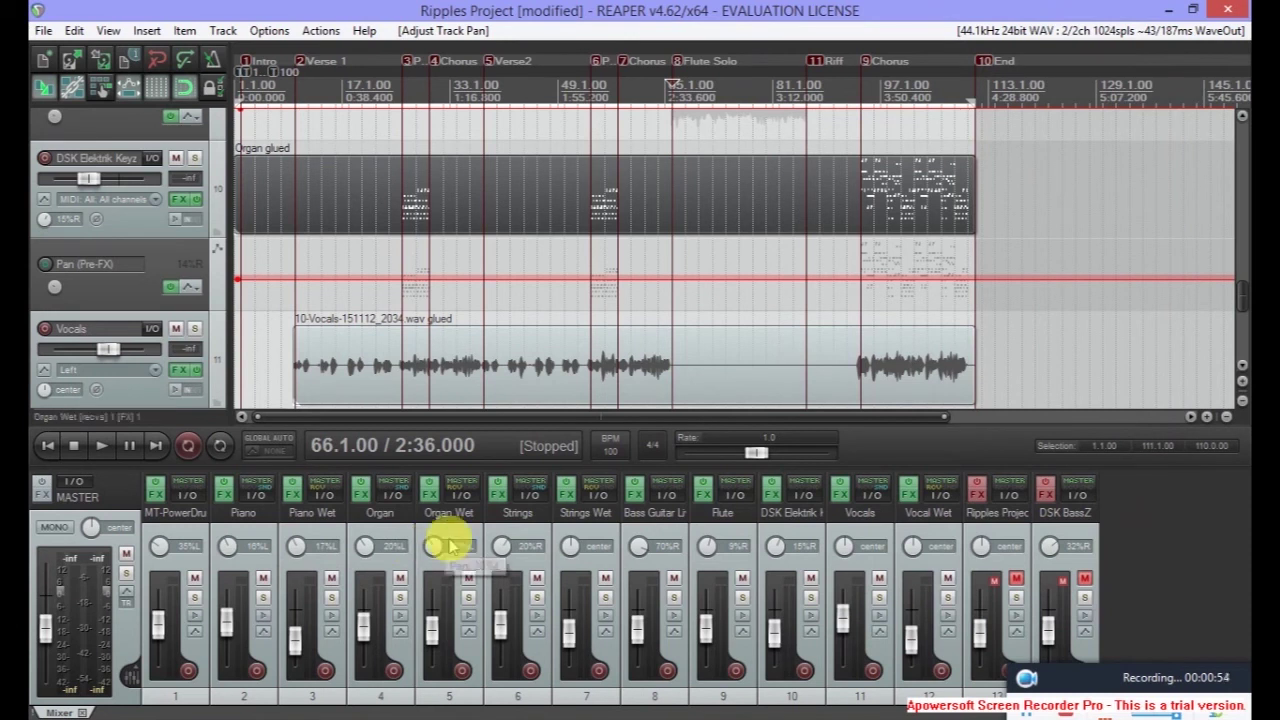
{"action": "left_click_drag", "start_coordinate": [570, 548], "coordinate": [572, 550]}
{"action": "left_click", "coordinate": [43, 30]}
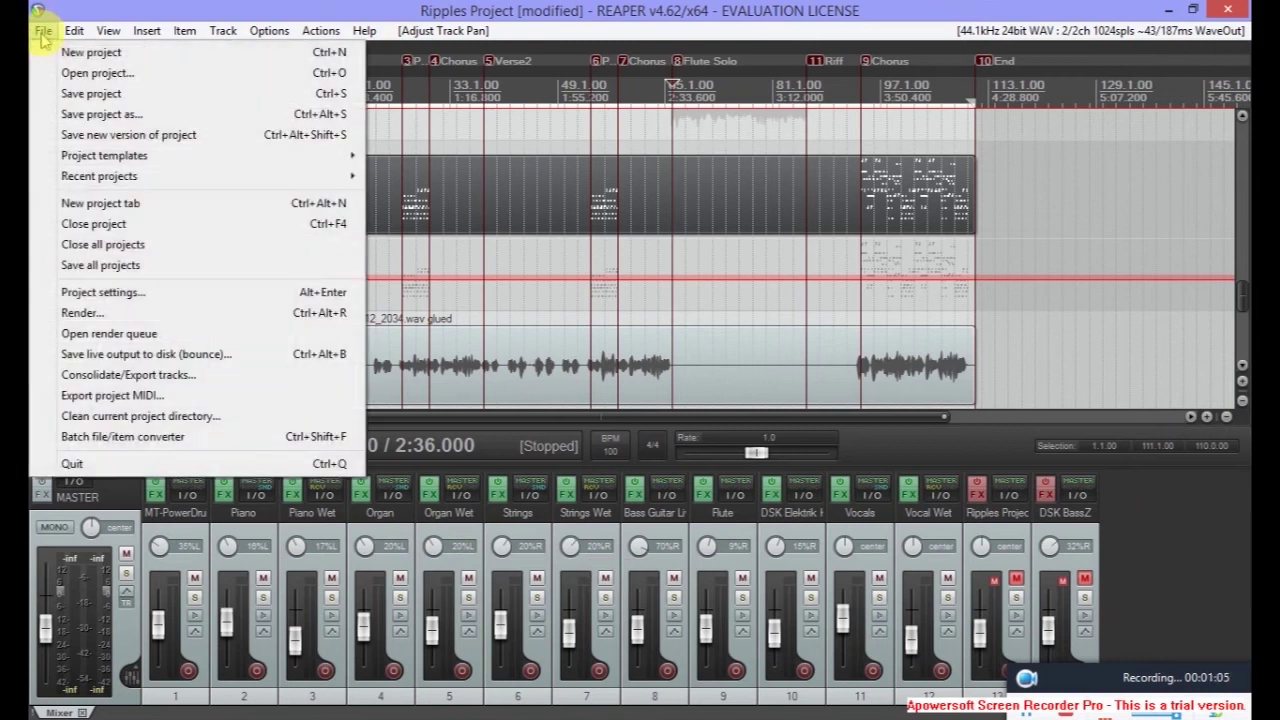
- Reopen Render to File, keep Time selection bounds, and name the file 'Ripples'
{"action": "left_click", "coordinate": [105, 312]}
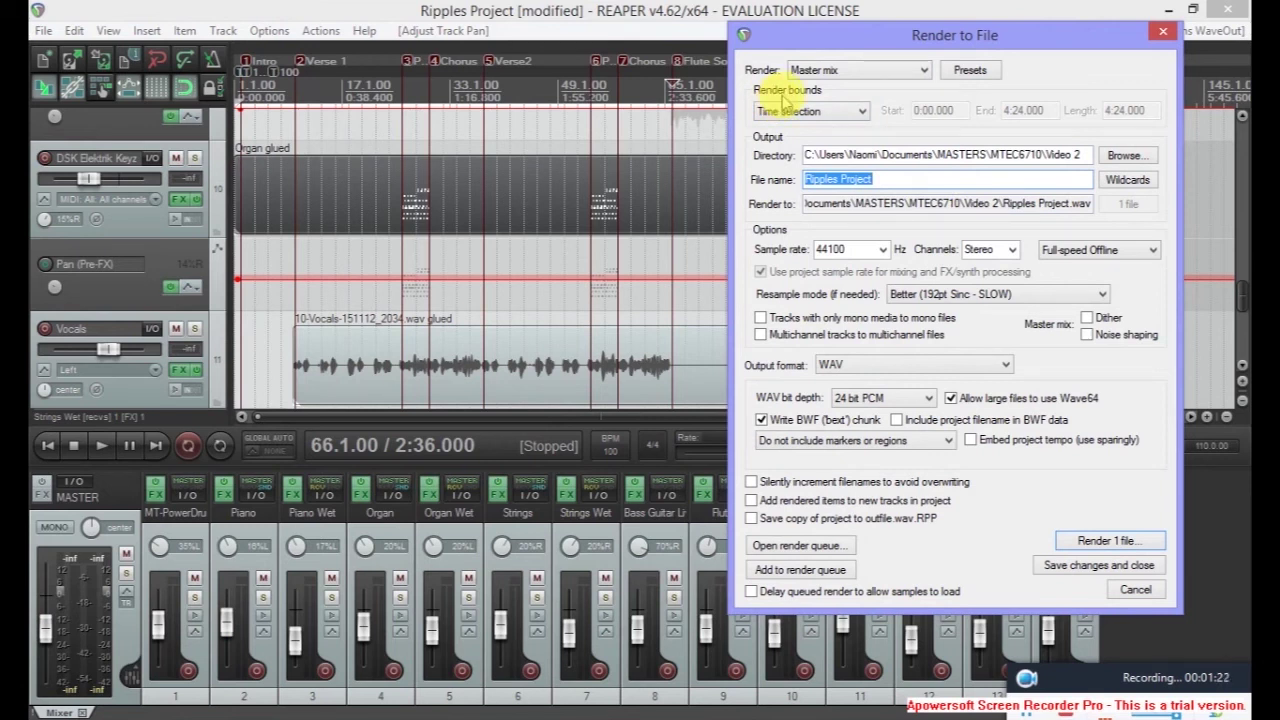
{"action": "type", "text": "w"}
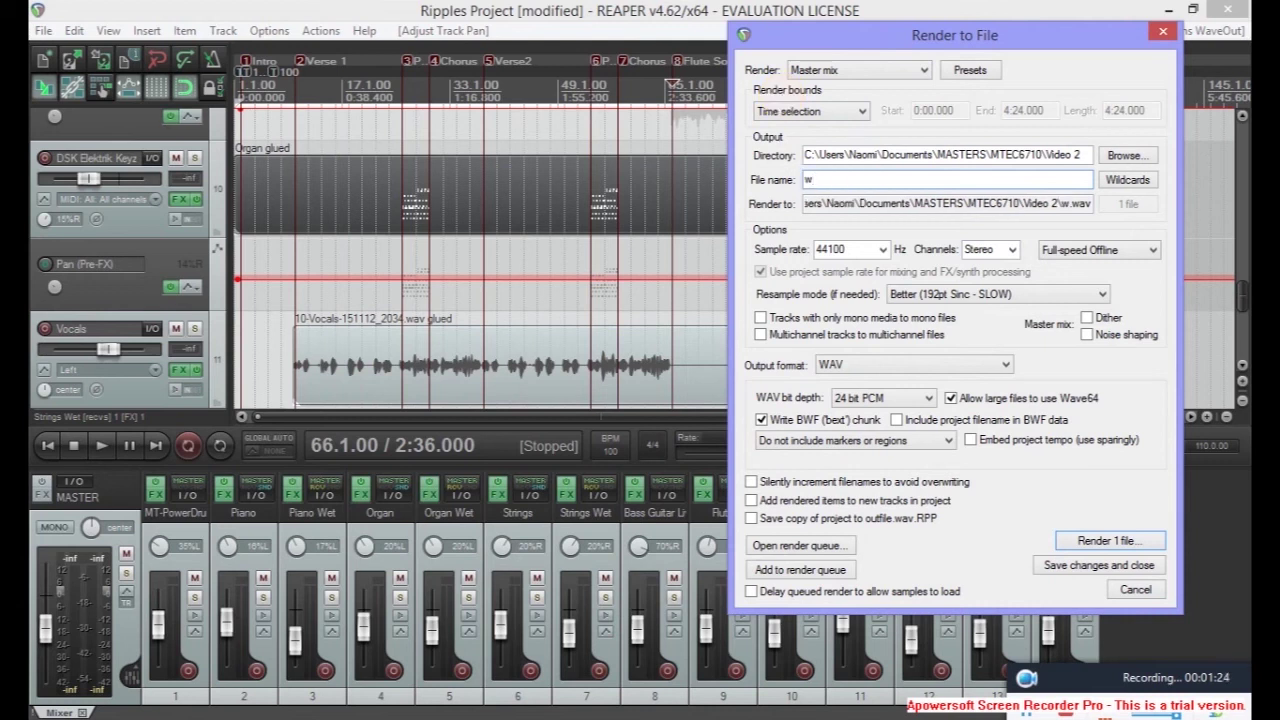
{"action": "key", "text": "BackSpace"}
{"action": "left_click", "coordinate": [816, 111]}
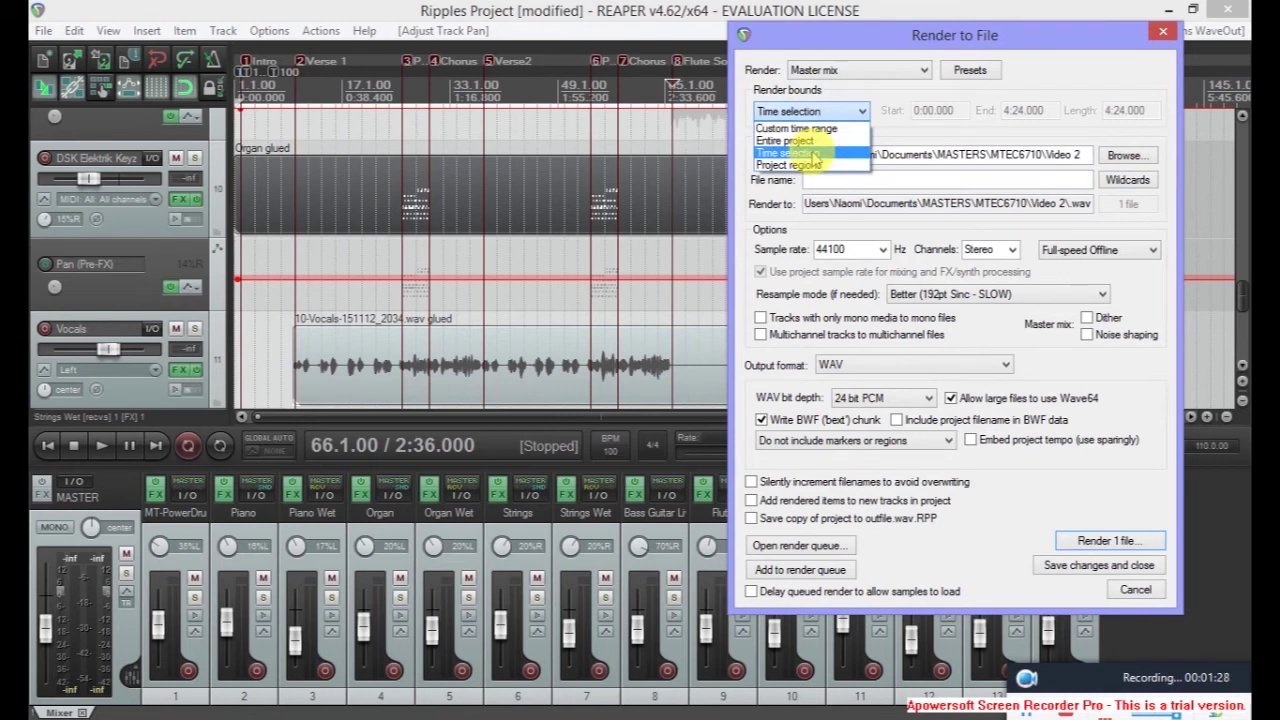
{"action": "left_click", "coordinate": [810, 153]}
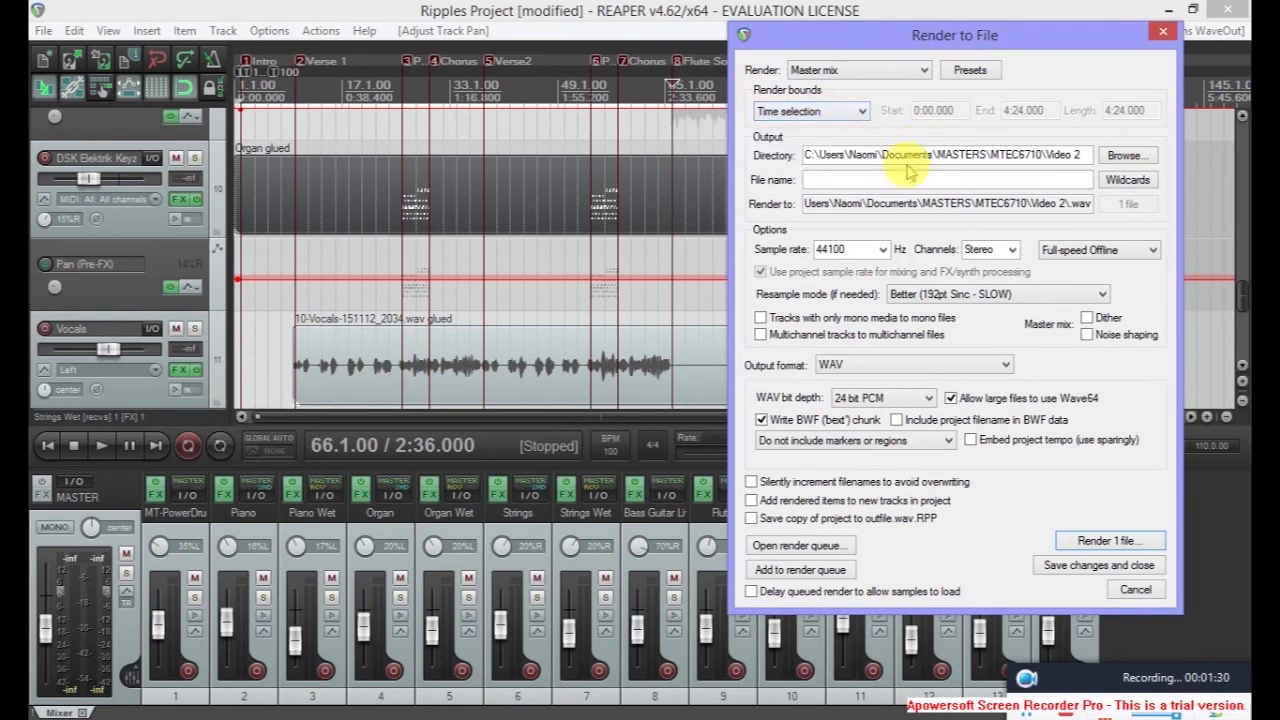
{"action": "left_click", "coordinate": [843, 179]}
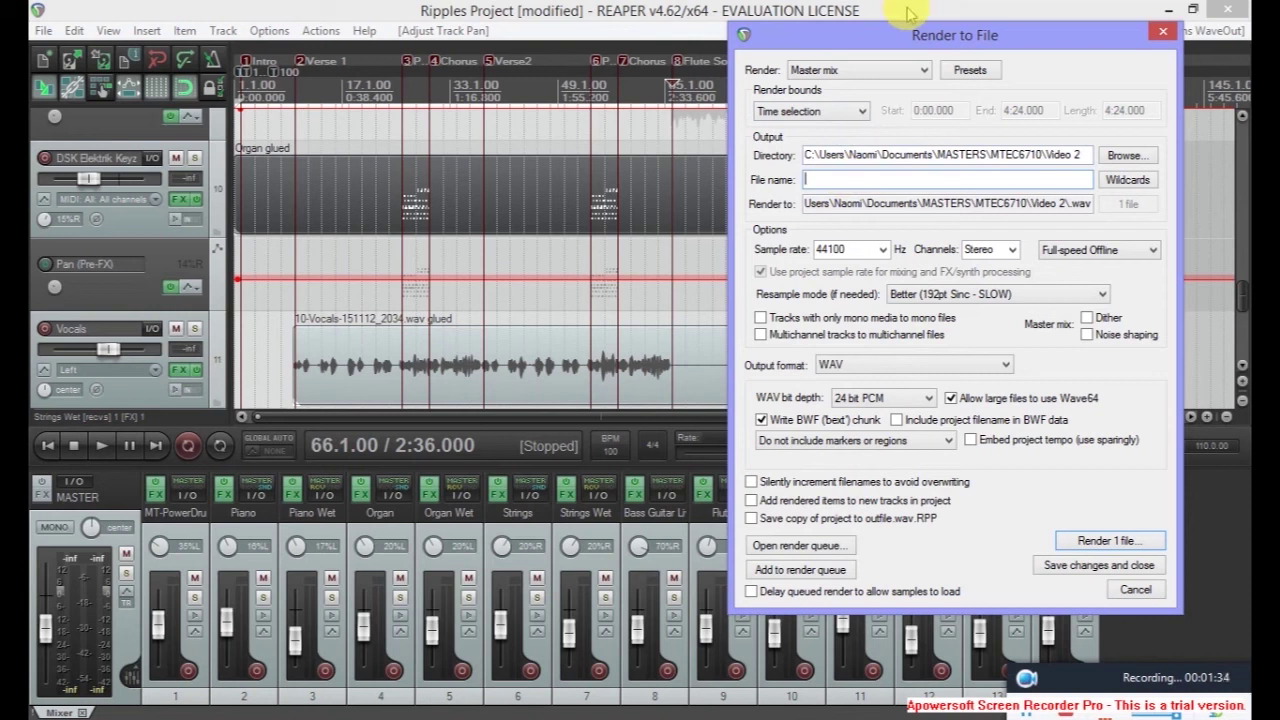
{"action": "type", "text": "Ripples"}
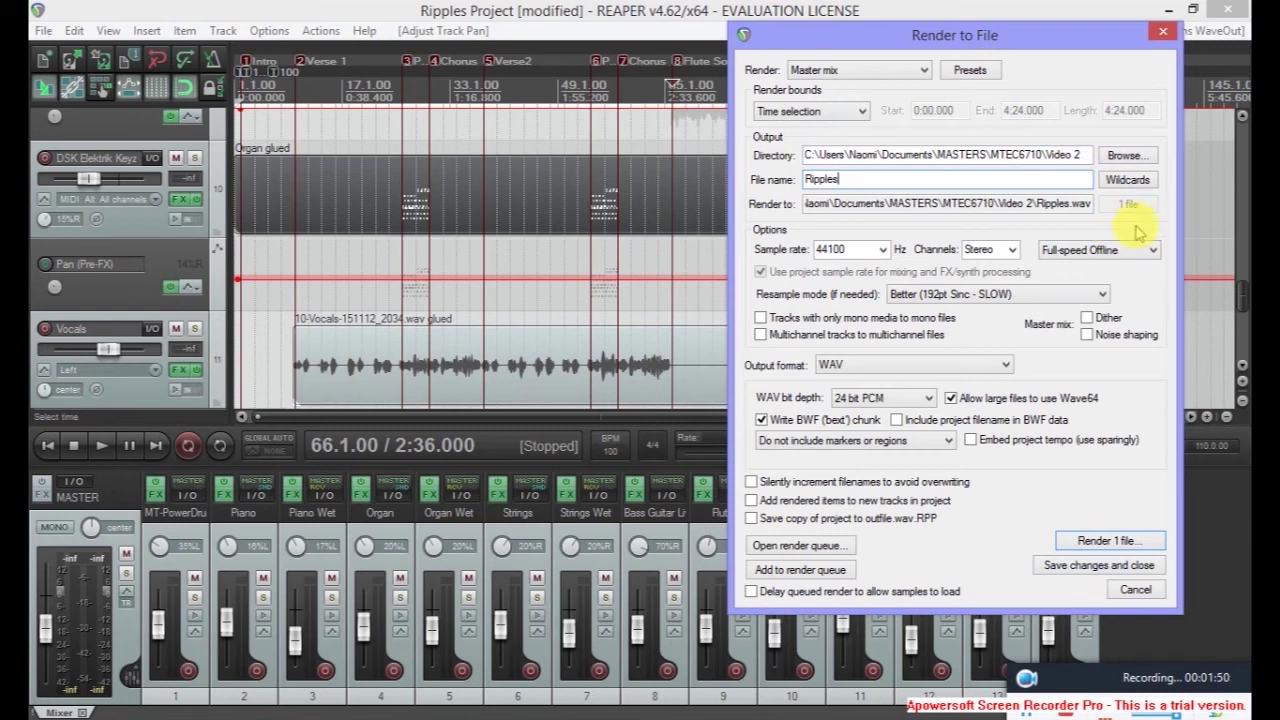
- Set the output format to MP3 with Maximum bitrate/quality mode
{"action": "mouse_move", "coordinate": [1063, 245]}
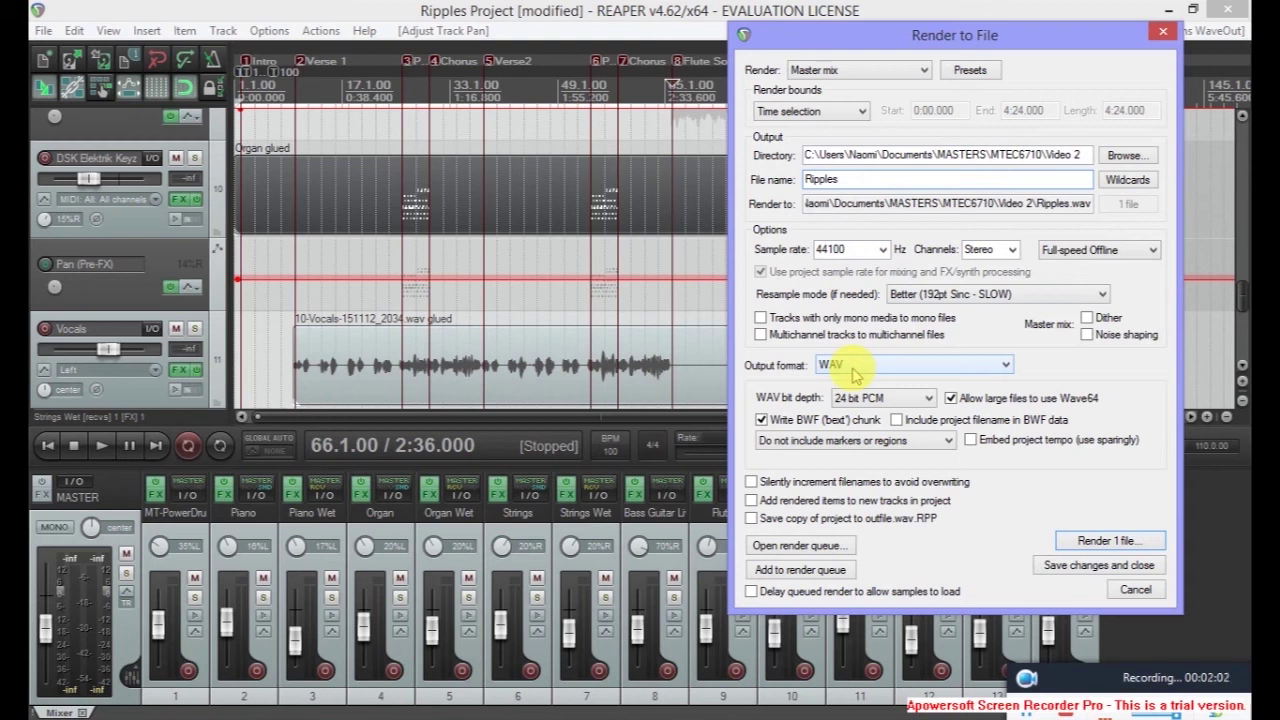
{"action": "left_click", "coordinate": [943, 366]}
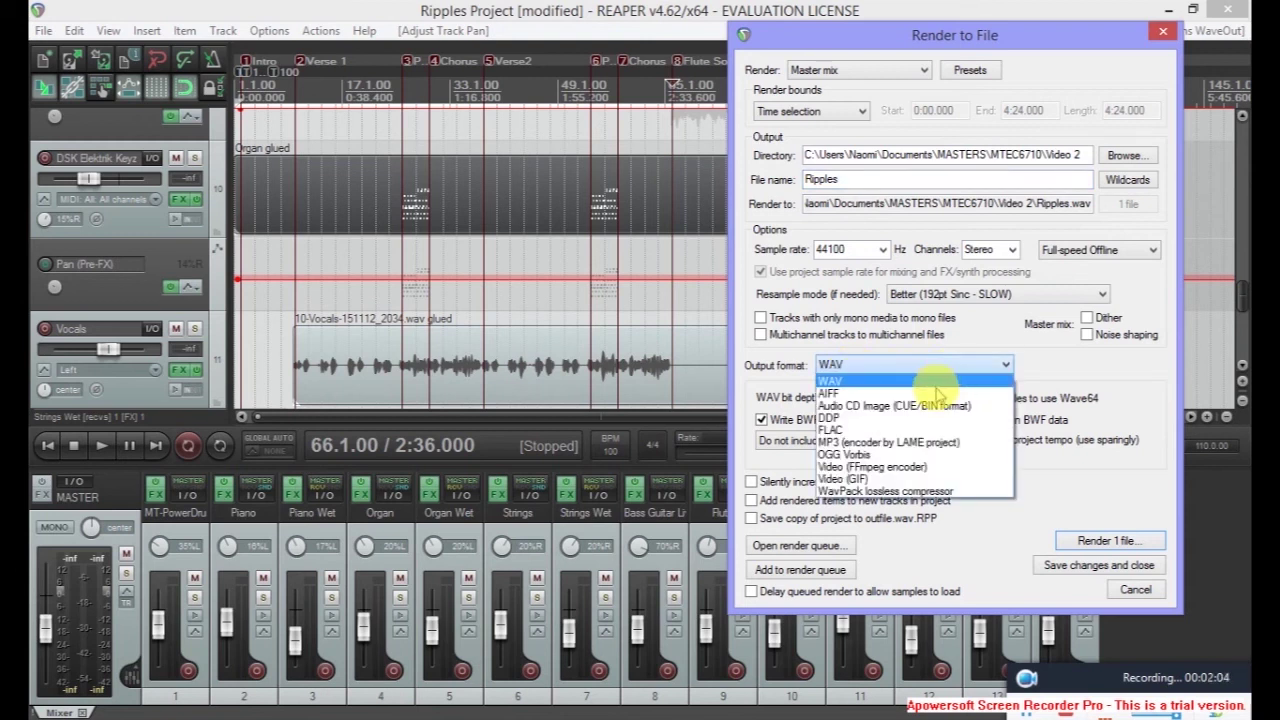
{"action": "left_click", "coordinate": [926, 441]}
{"action": "left_click", "coordinate": [928, 399]}
{"action": "left_click", "coordinate": [927, 416]}
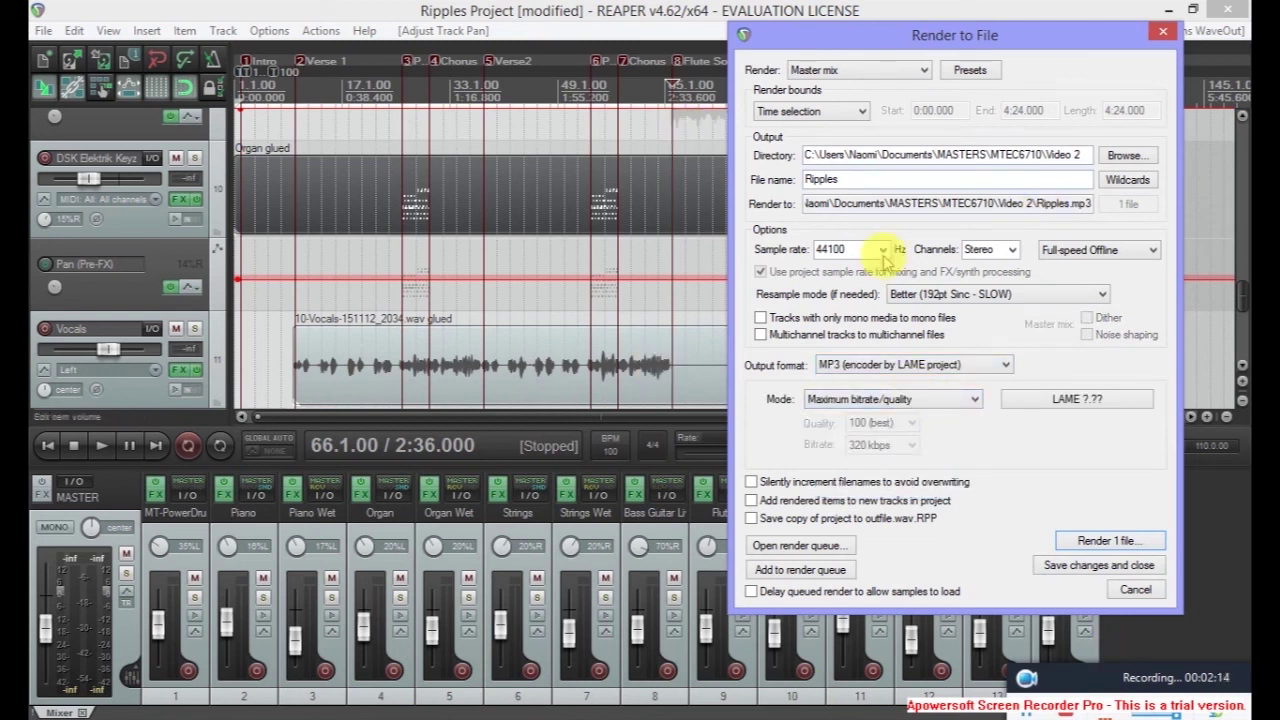
- Start rendering the master mix to Ripples.mp3 at 320 kbps
{"action": "left_click", "coordinate": [1115, 543]}
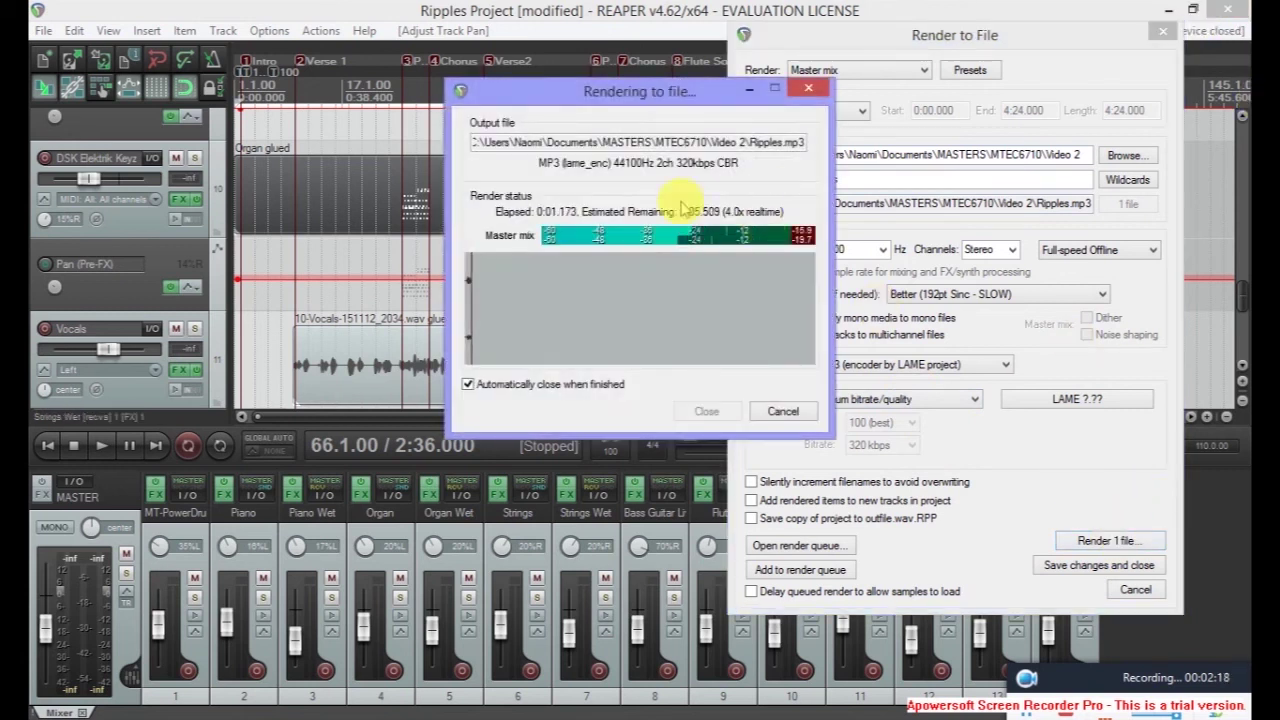